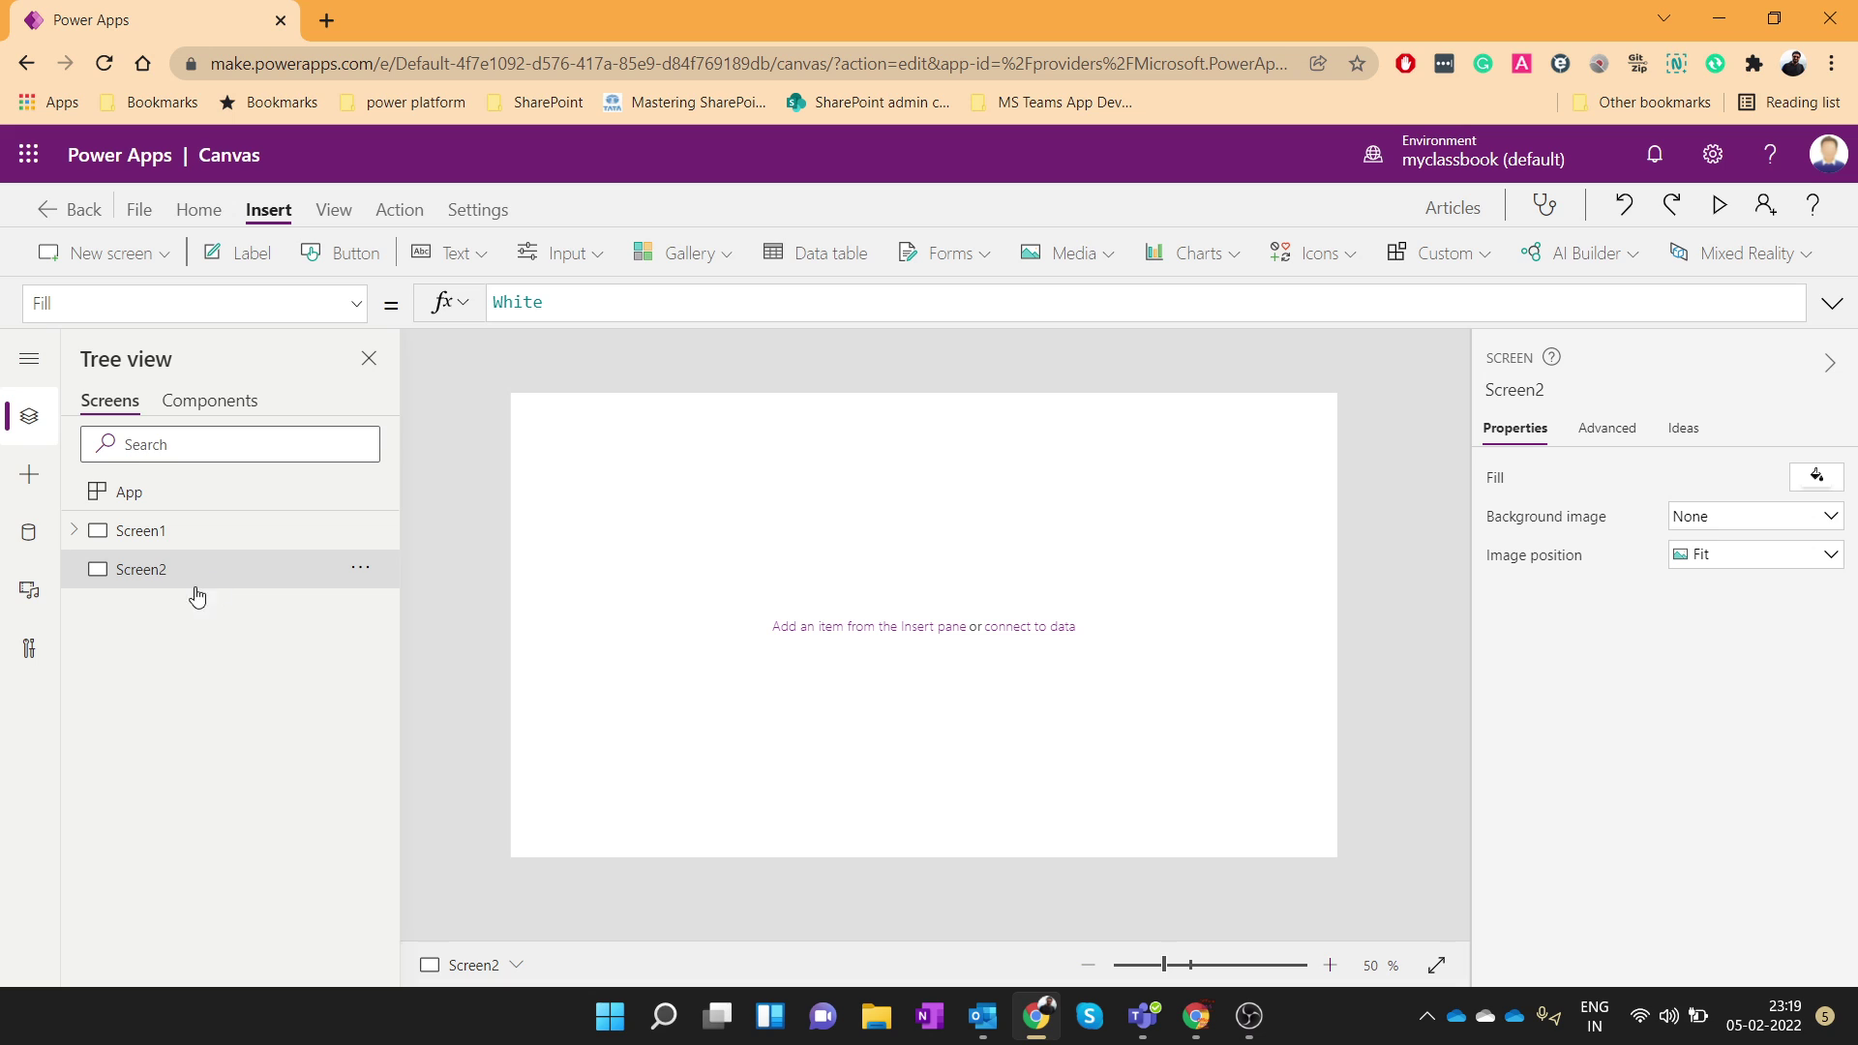
# Add a label to Screen2 and place it beneath the button, moving the button lower.
pyautogui.click(396, 217)
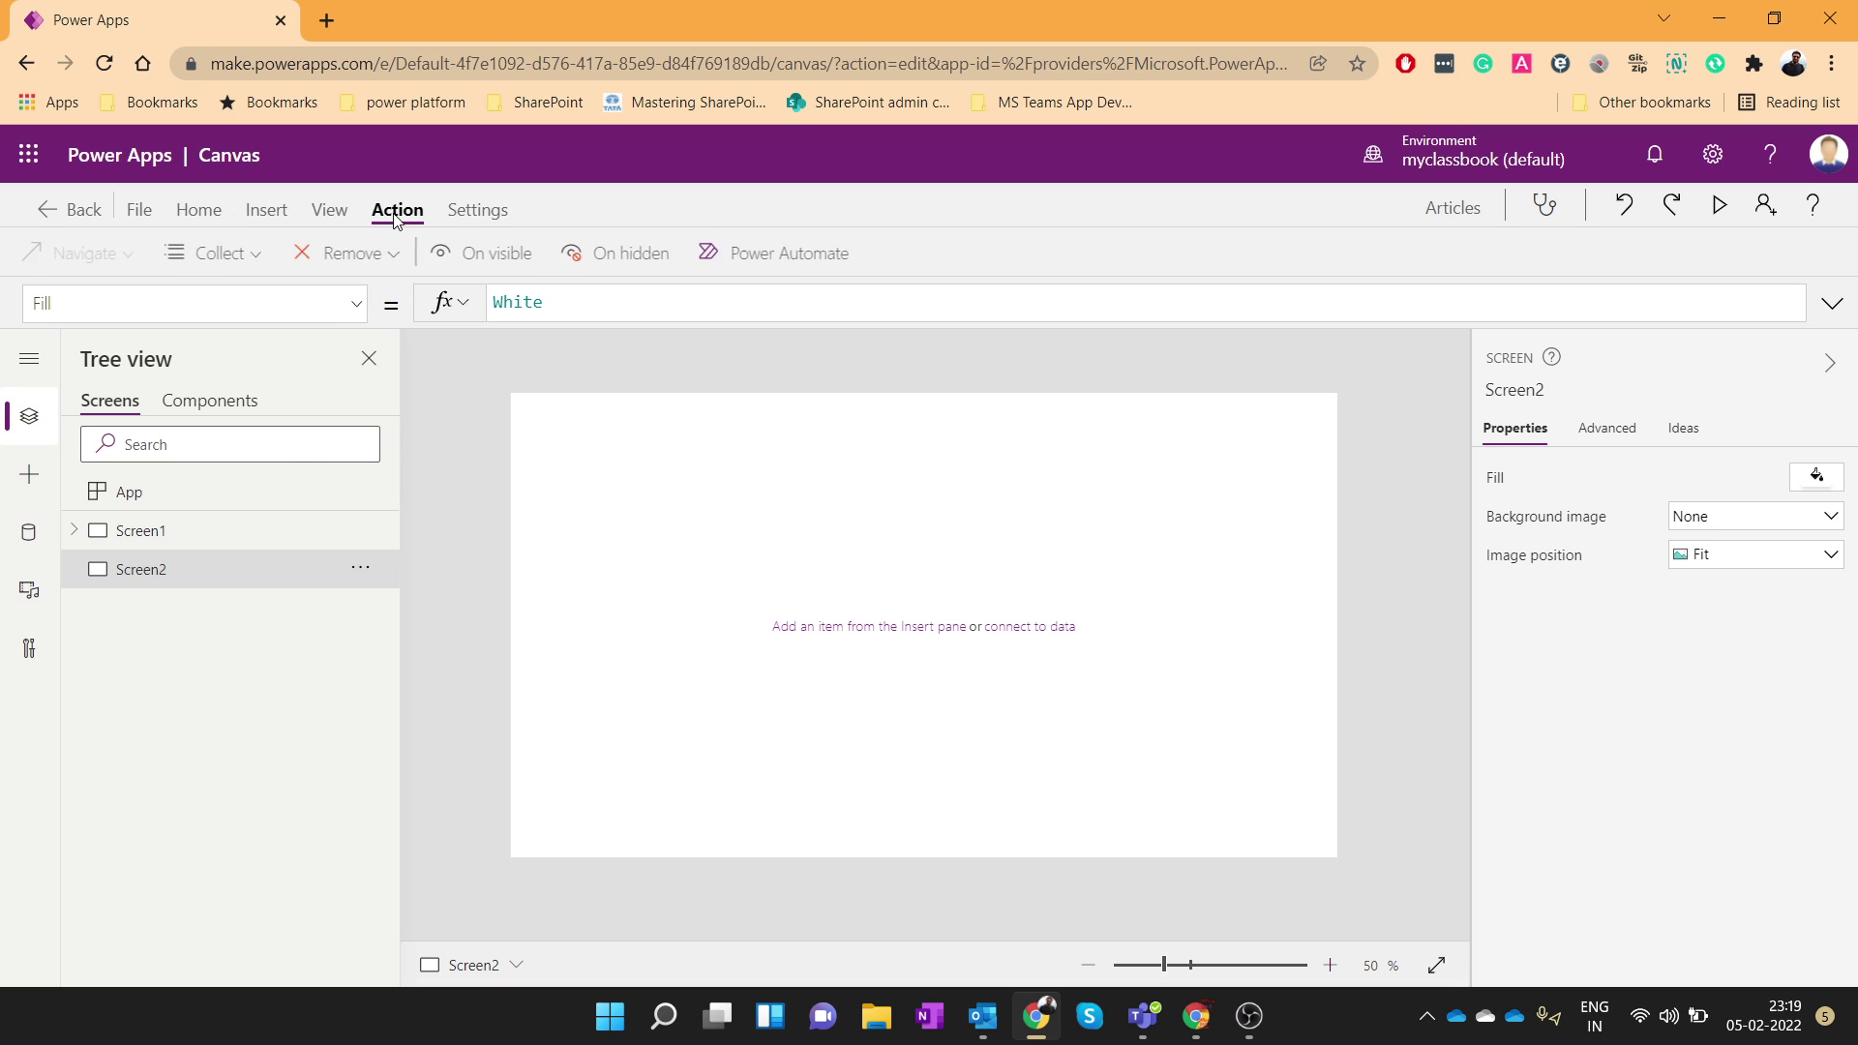
pyautogui.click(257, 218)
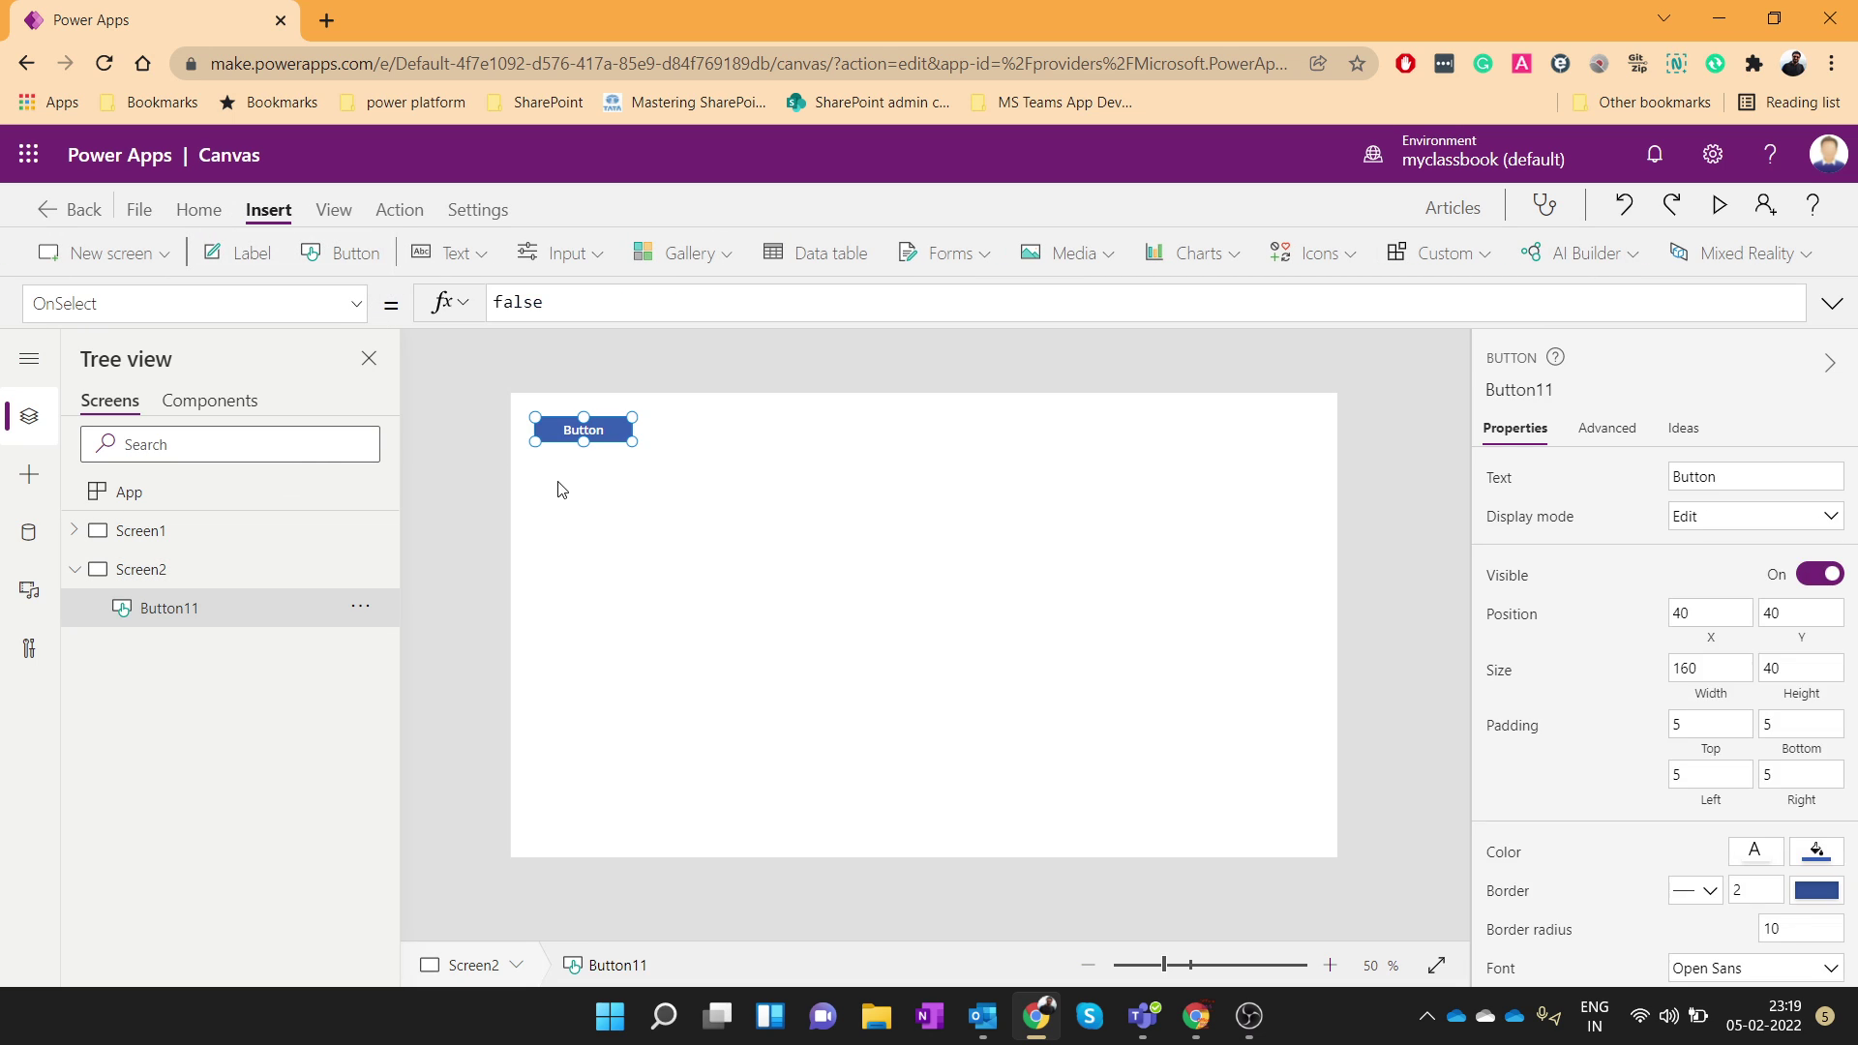
pyautogui.click(243, 253)
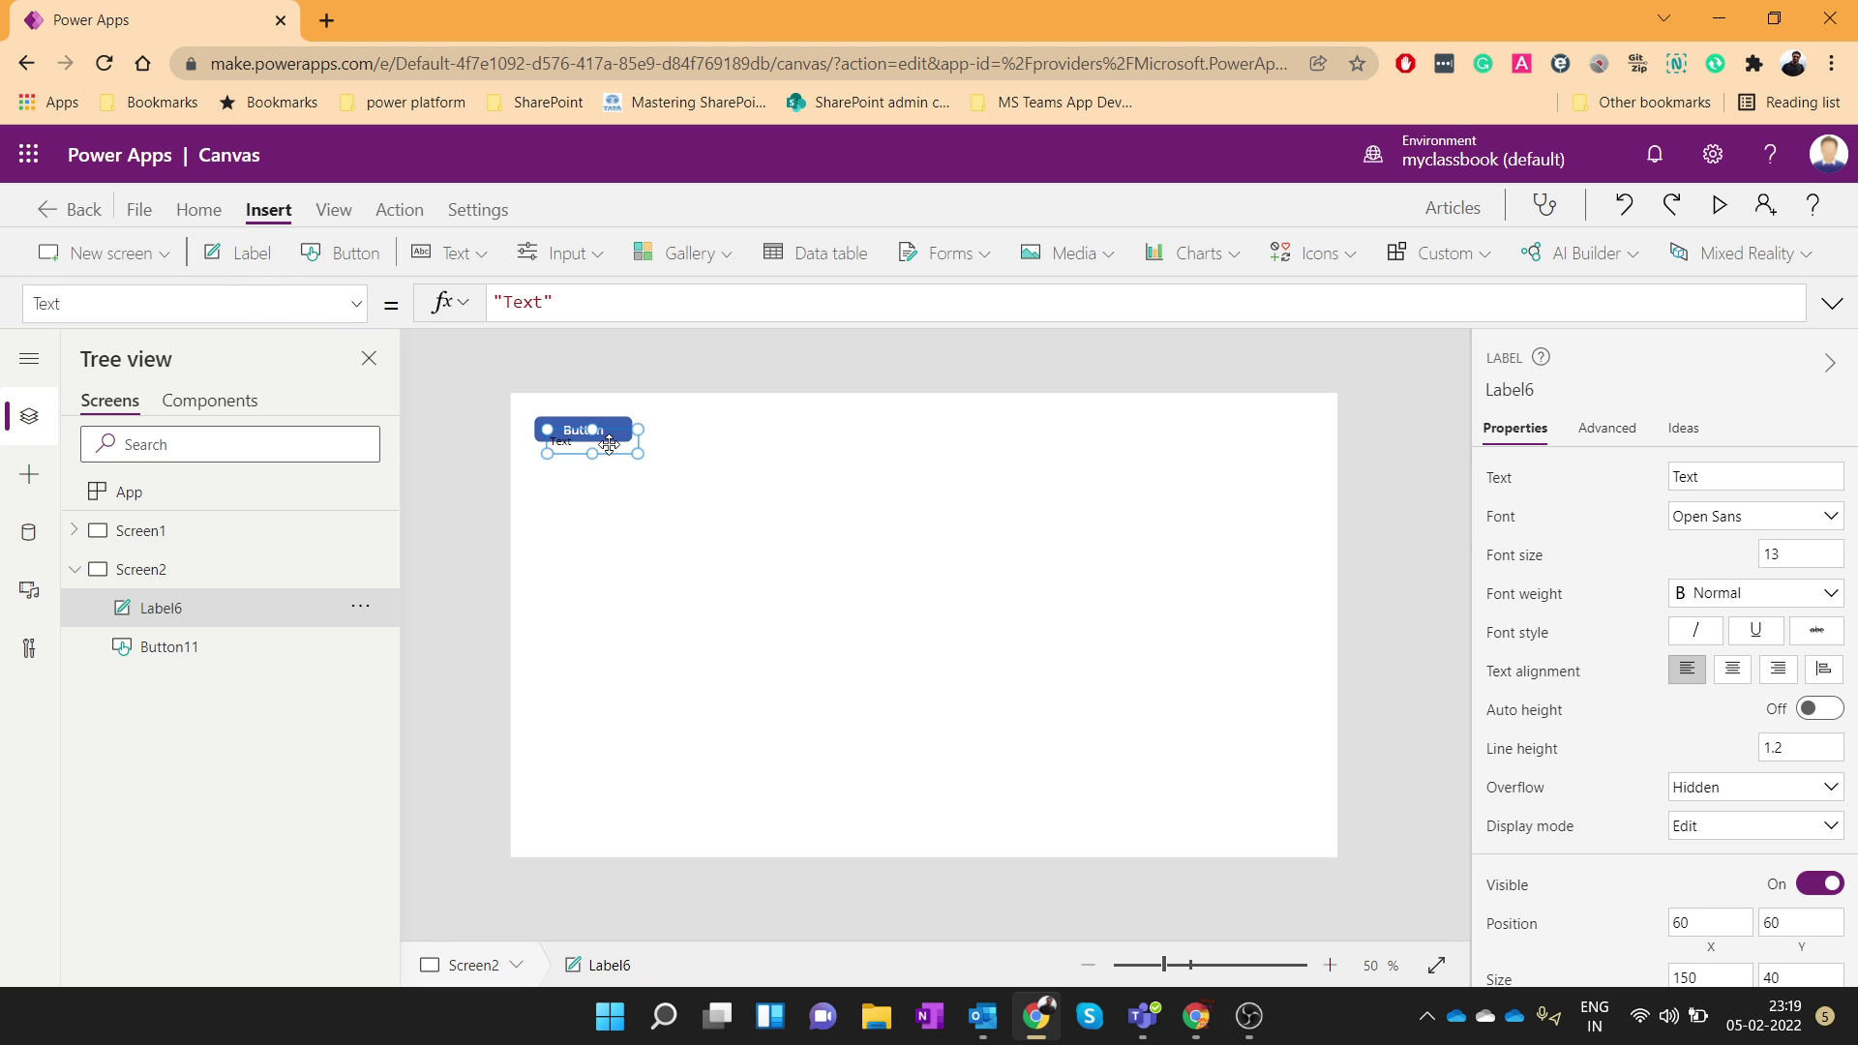
pyautogui.moveTo(608, 444); pyautogui.dragTo(601, 559)
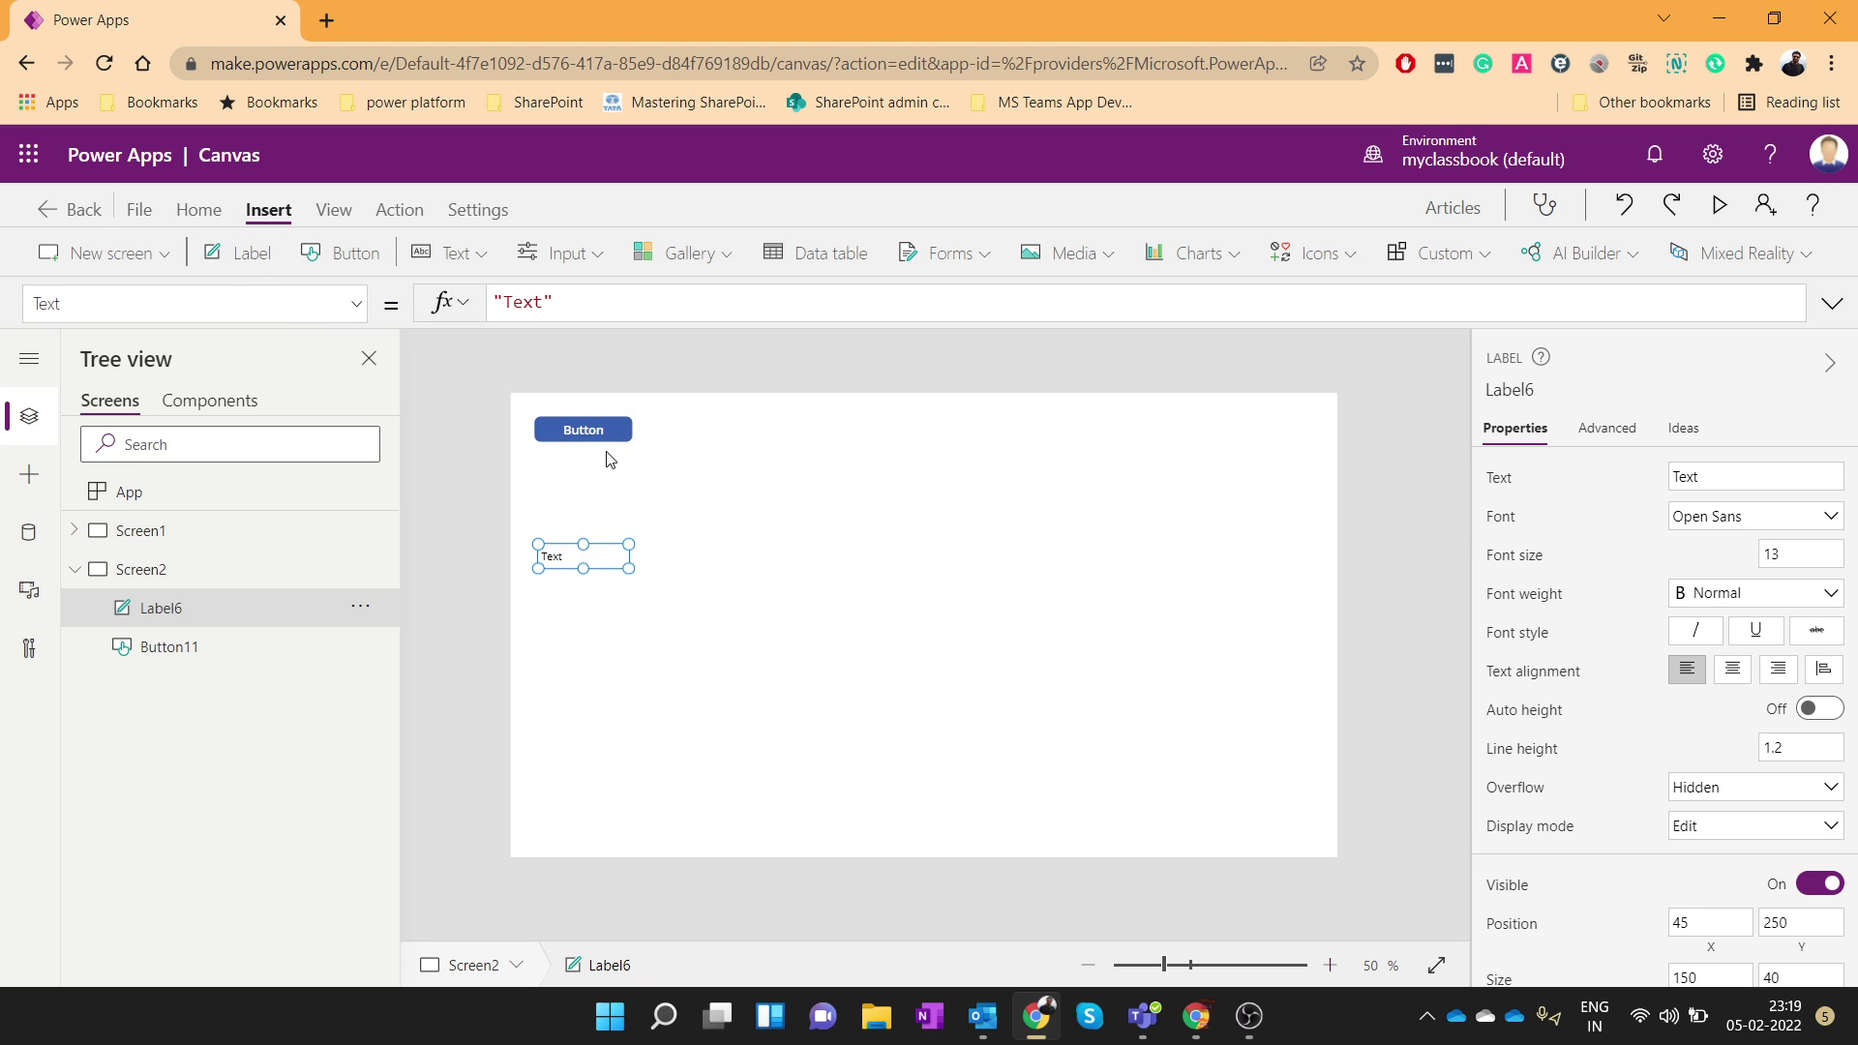
pyautogui.moveTo(610, 430); pyautogui.dragTo(613, 499)
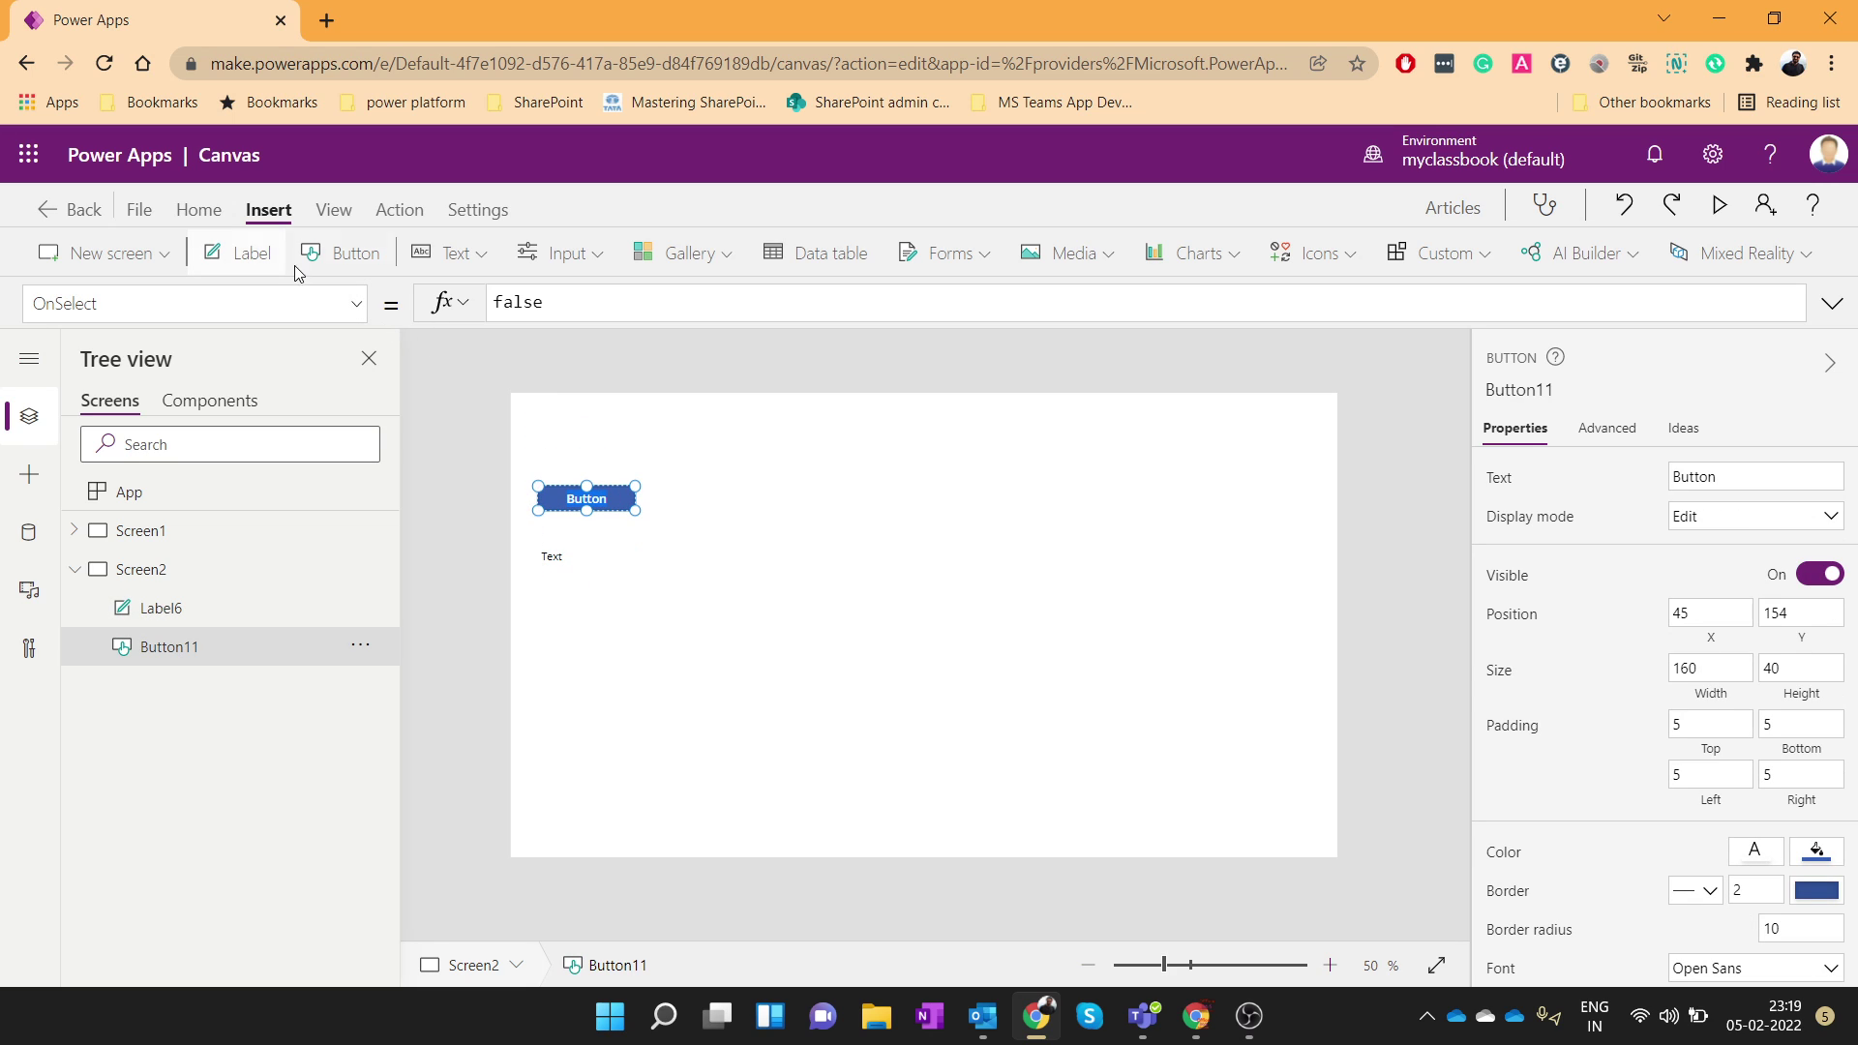
# Add two text inputs side by side above the button, then select the button.
pyautogui.click(460, 253)
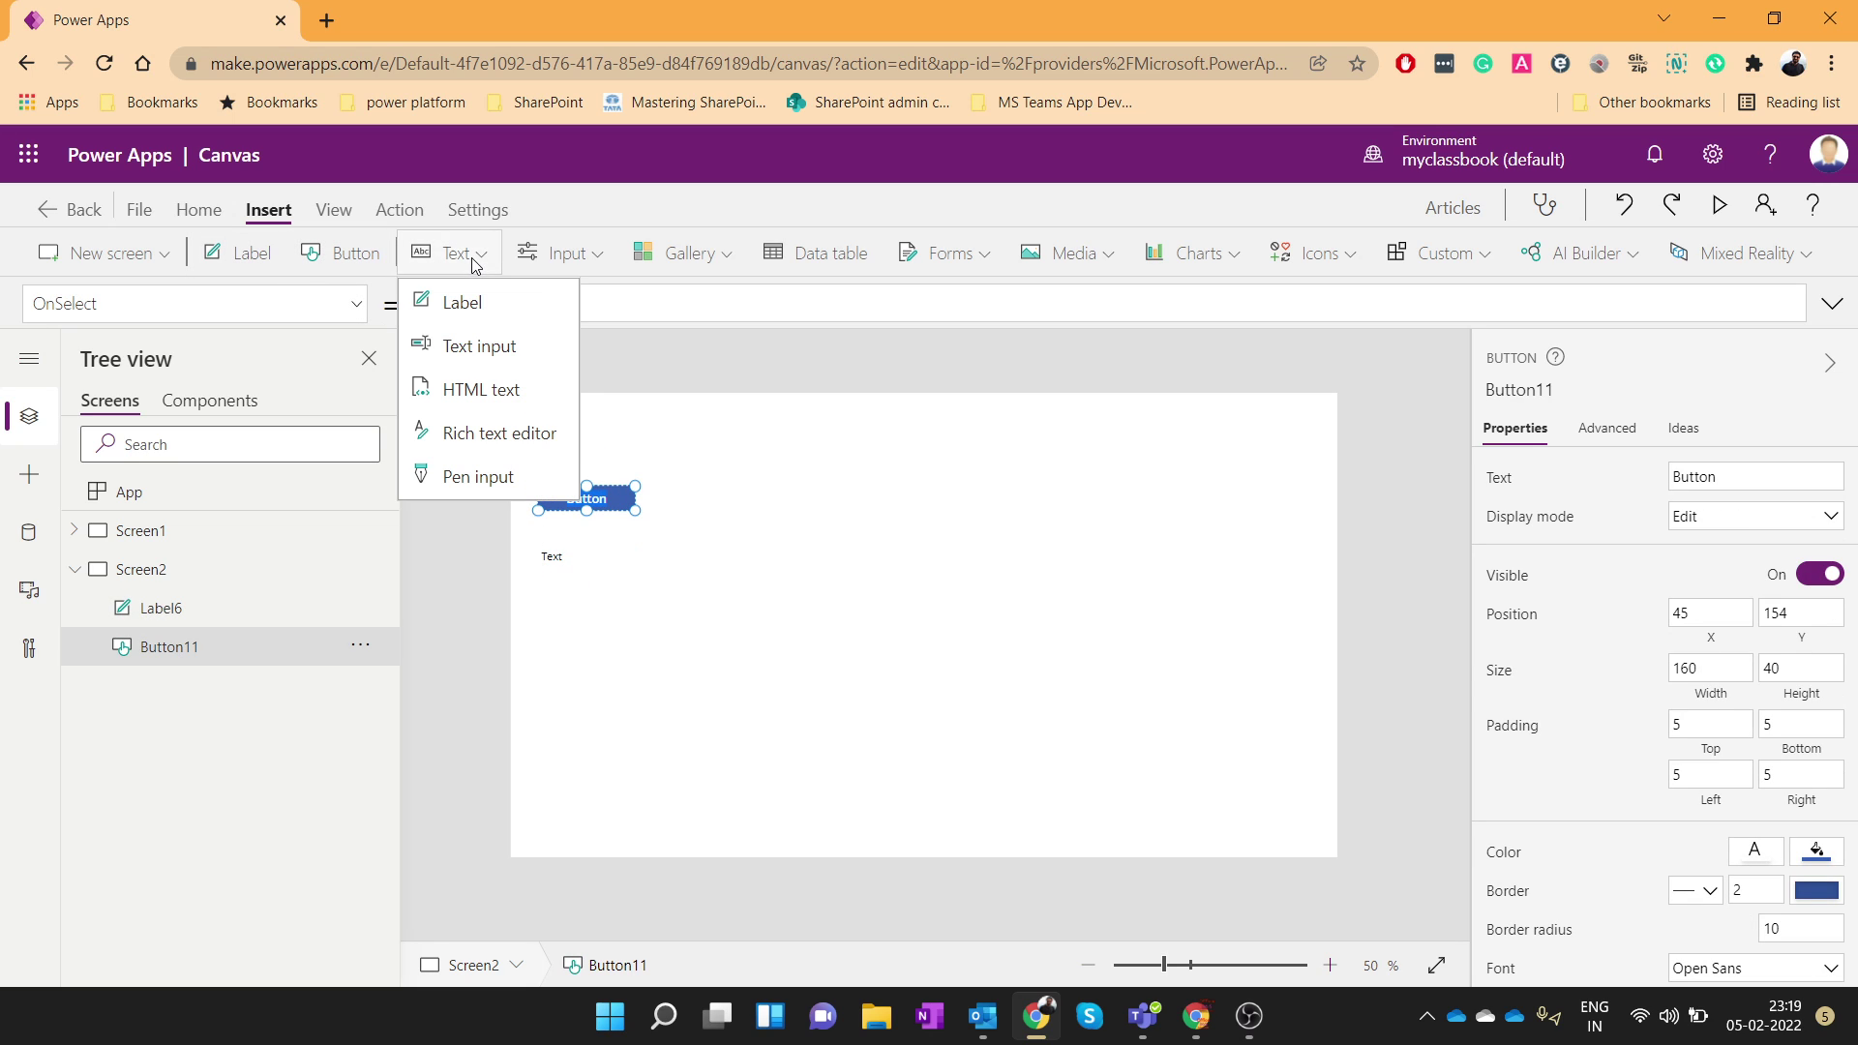
pyautogui.click(518, 354)
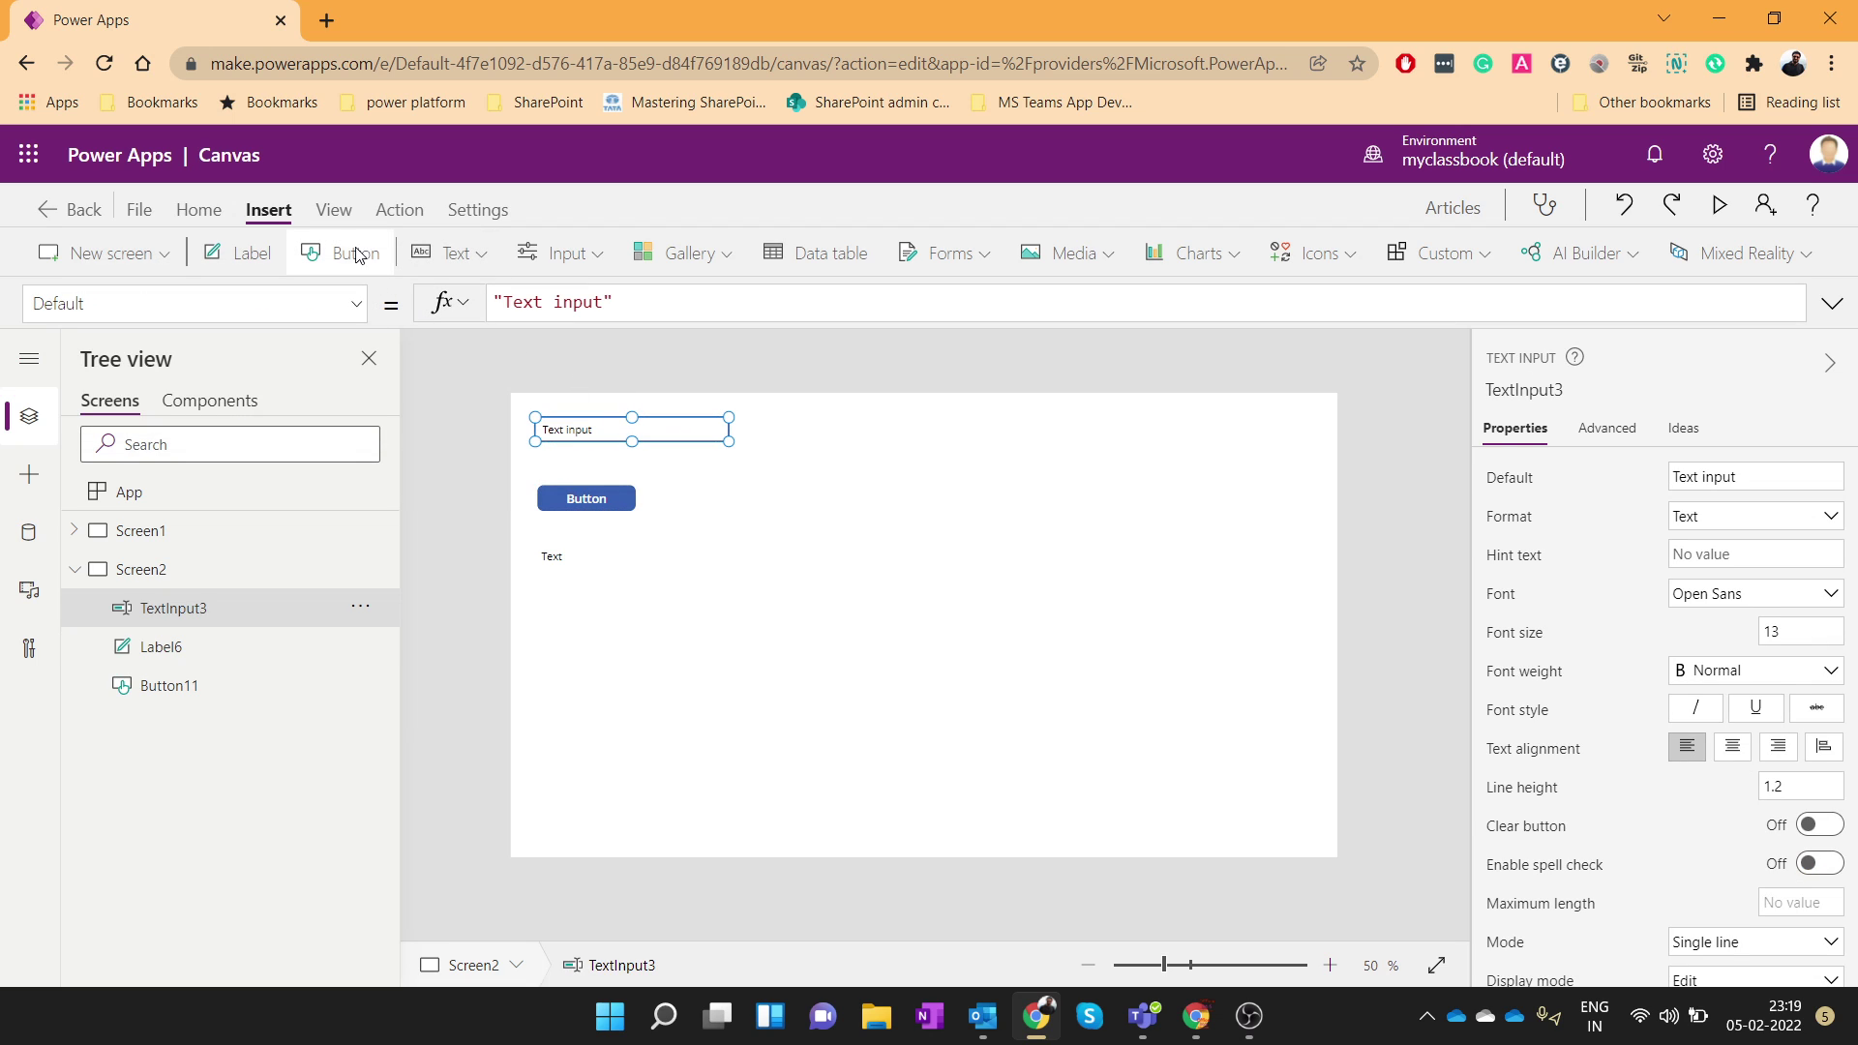
pyautogui.click(453, 254)
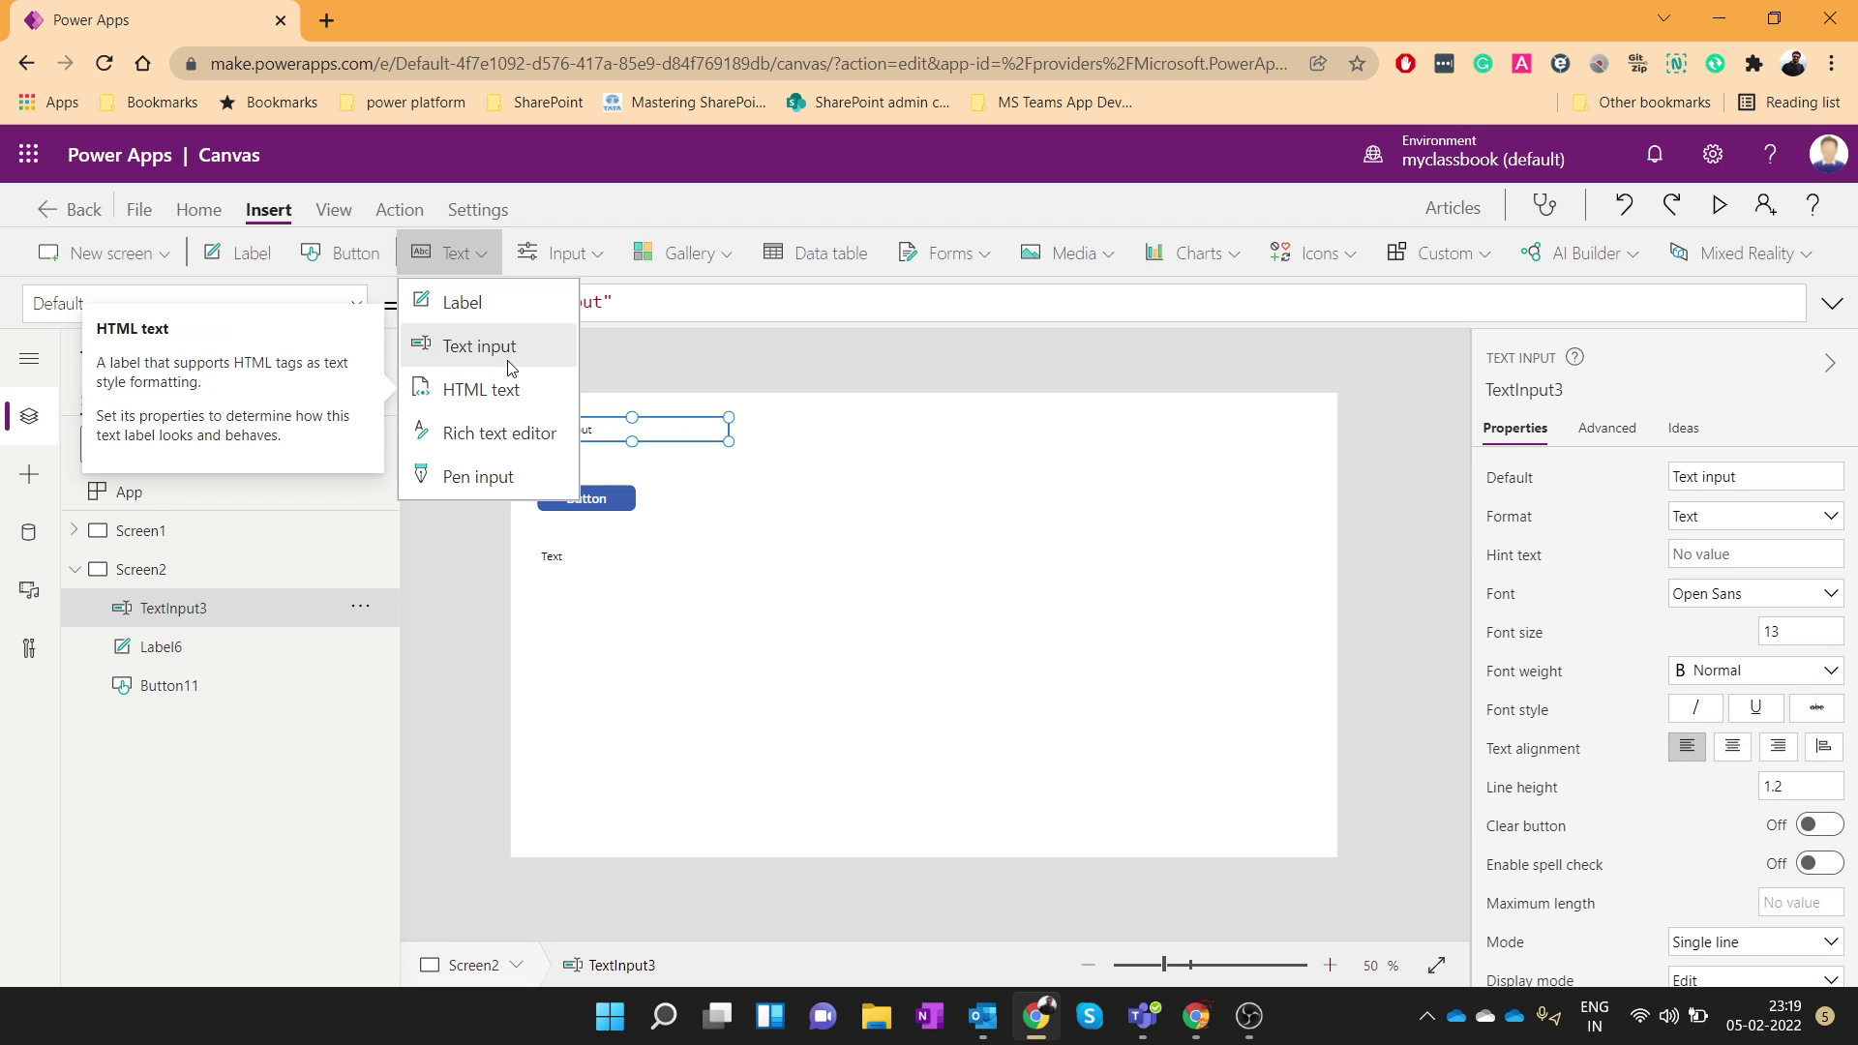
pyautogui.click(479, 346)
pyautogui.moveTo(715, 444); pyautogui.dragTo(948, 431)
pyautogui.click(867, 503)
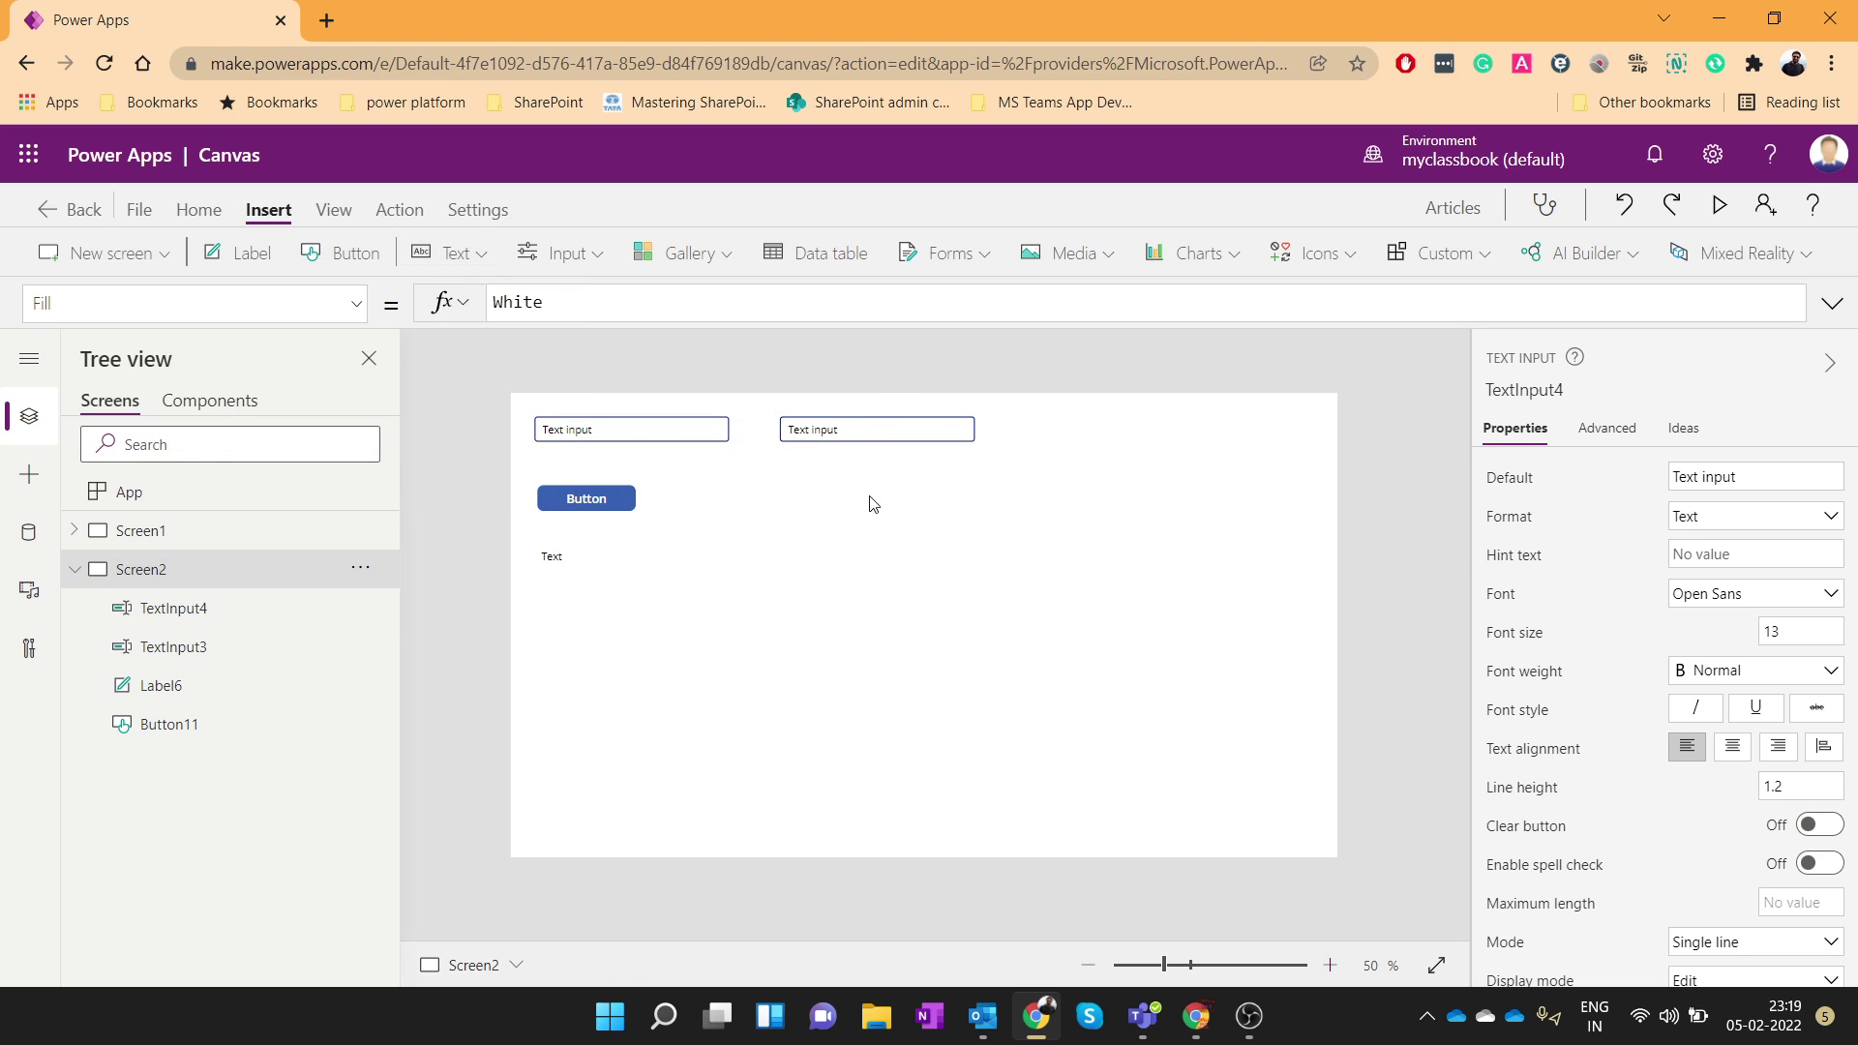
pyautogui.click(601, 505)
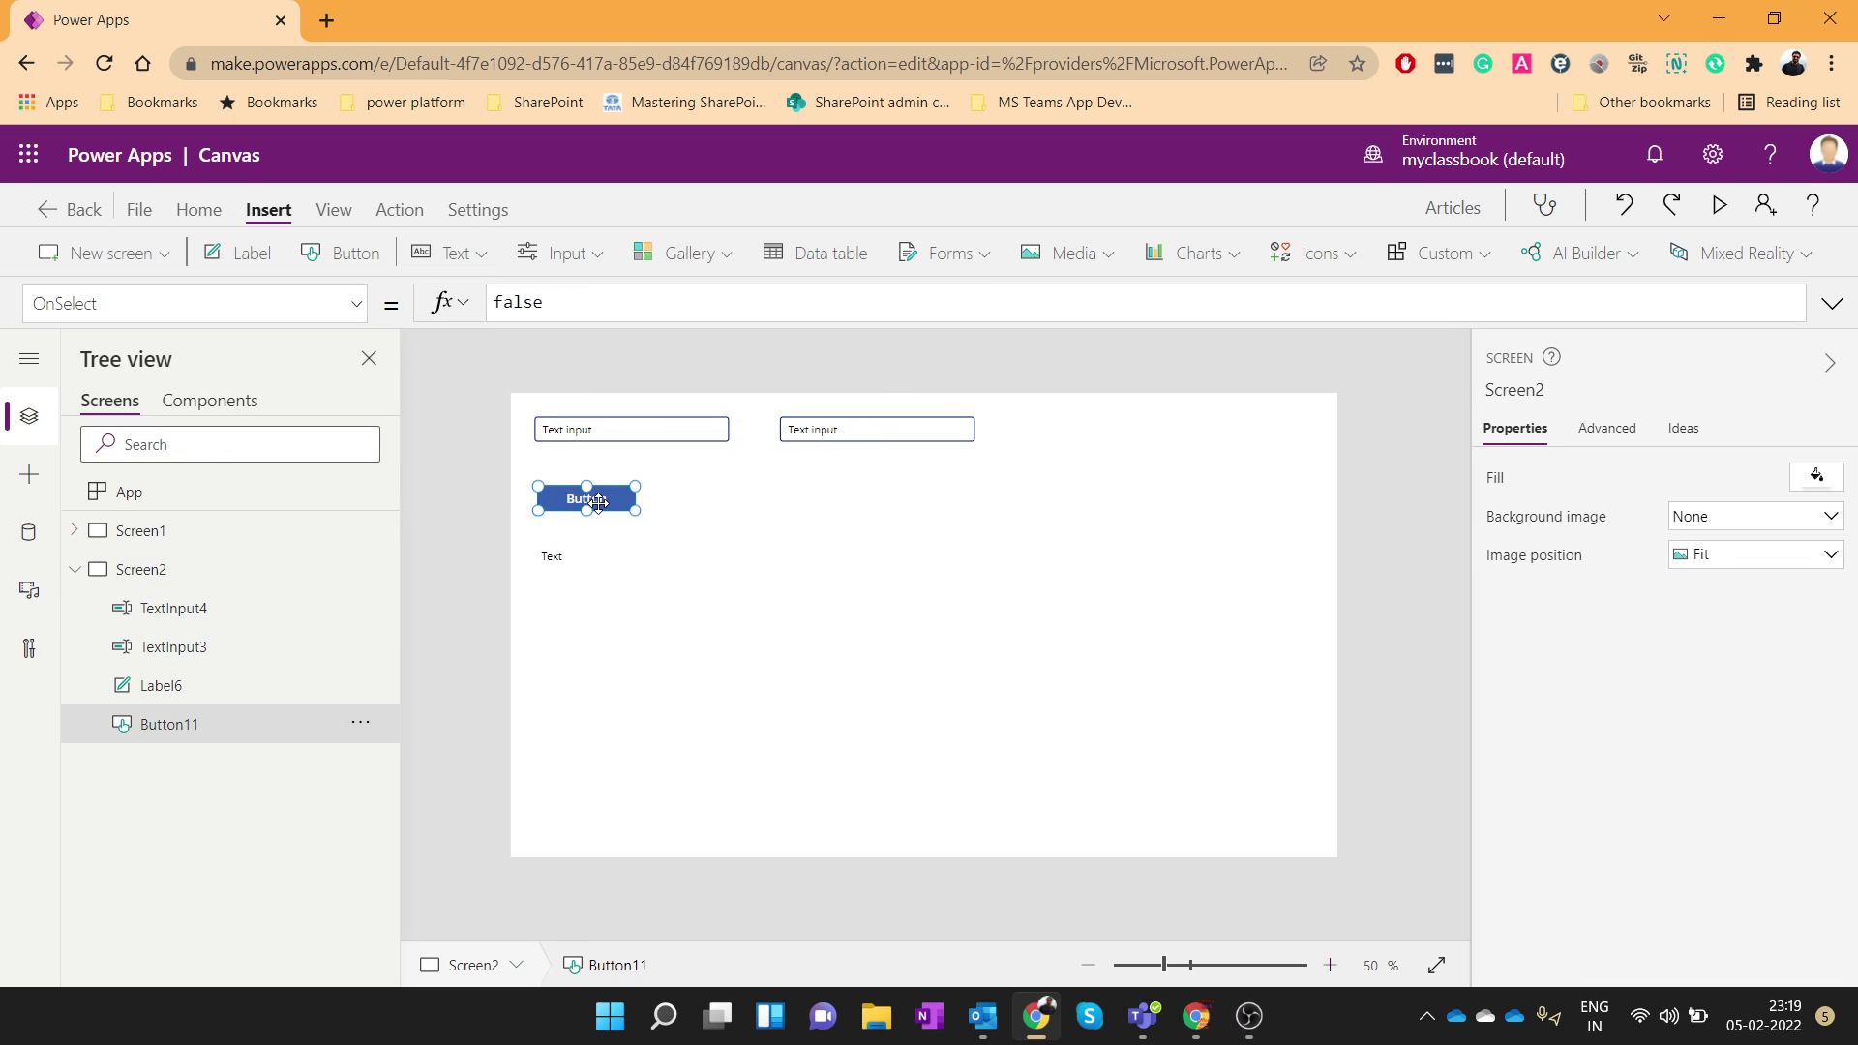
pyautogui.click(401, 211)
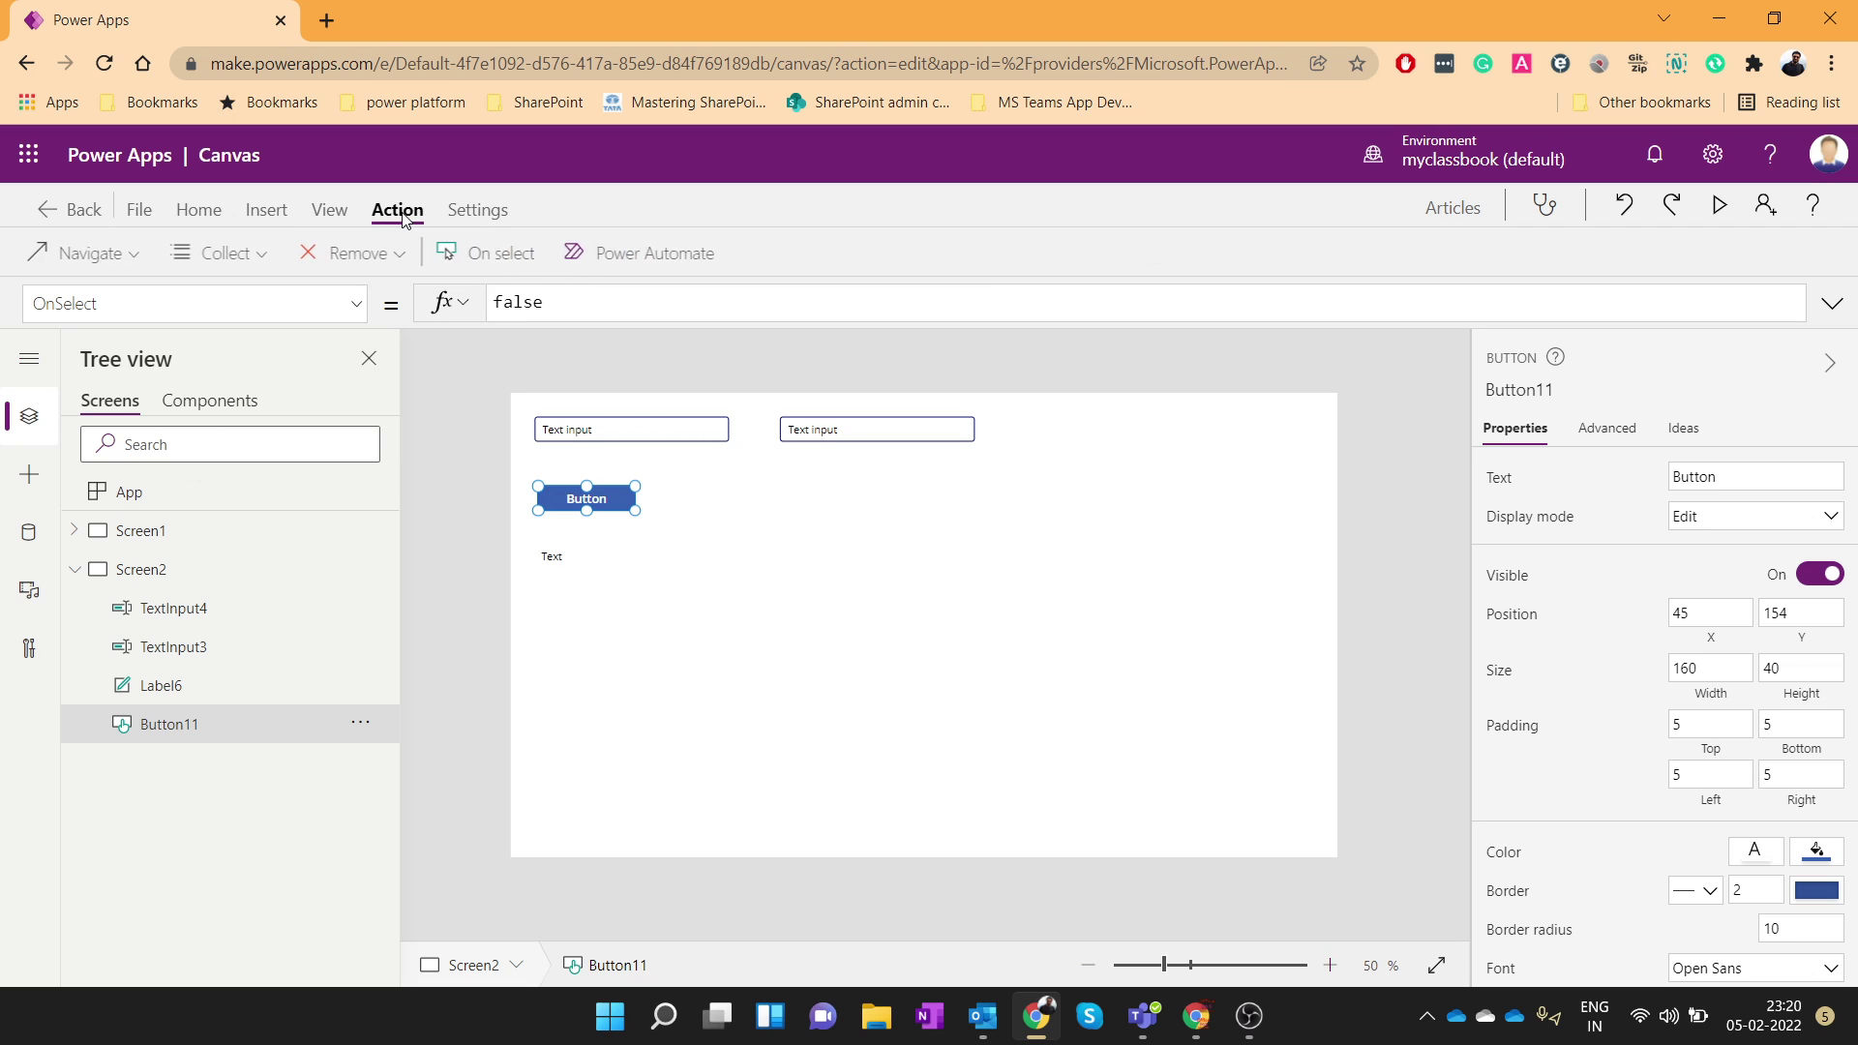
# Create a flow from the Power Apps button template named 'Return data to PowerApps'.
pyautogui.click(682, 258)
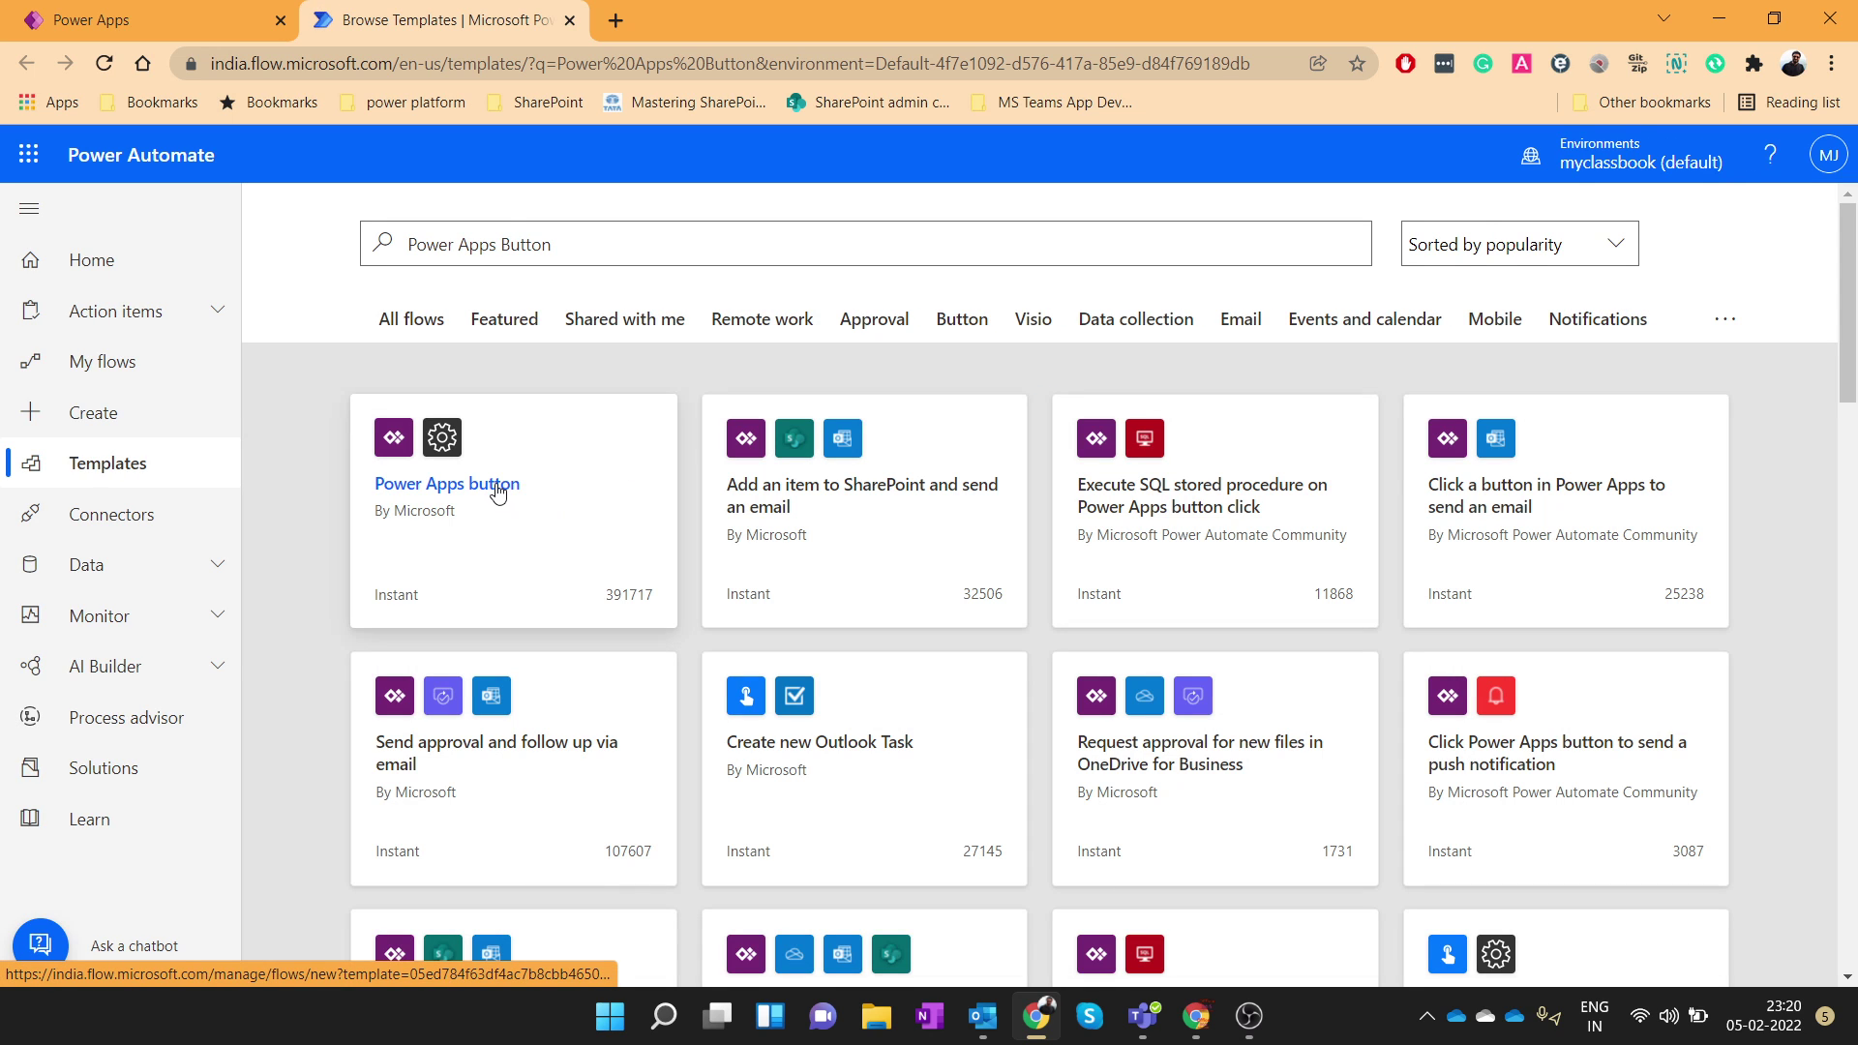
pyautogui.click(497, 494)
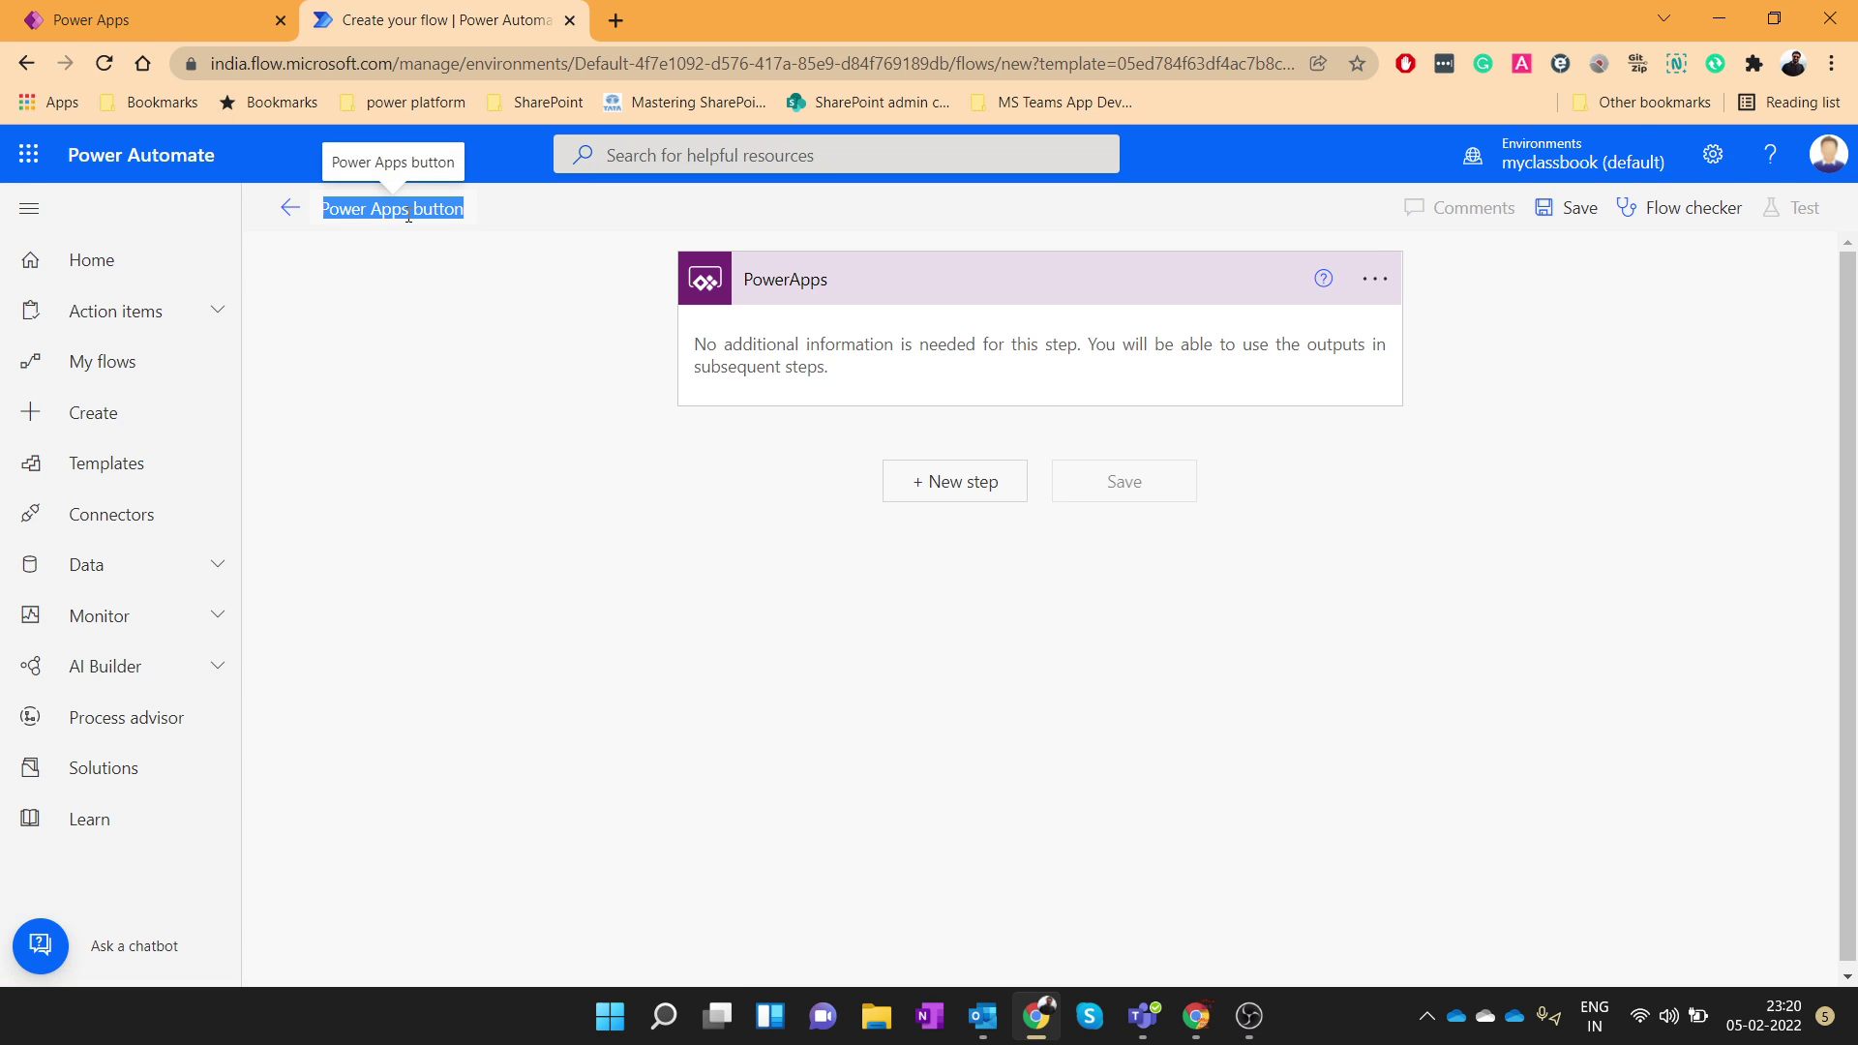
pyautogui.write('Return ')
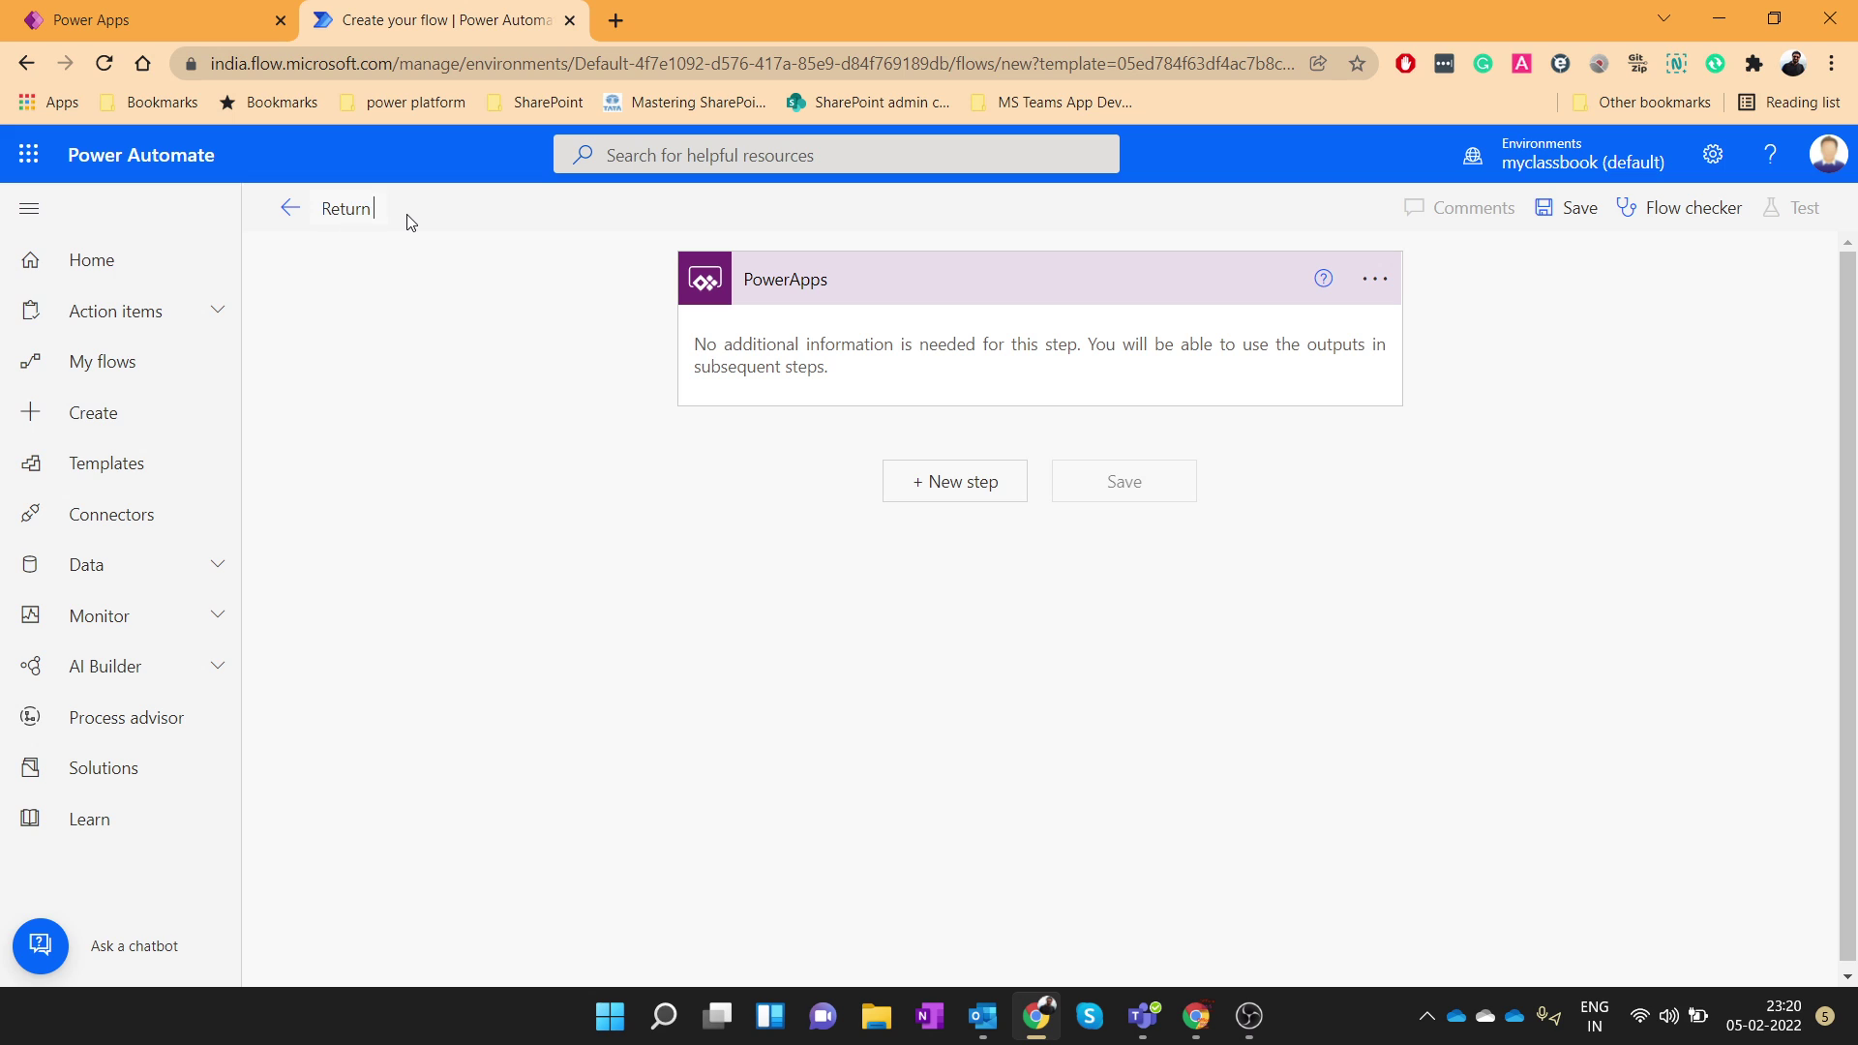
pyautogui.write('data to Power')
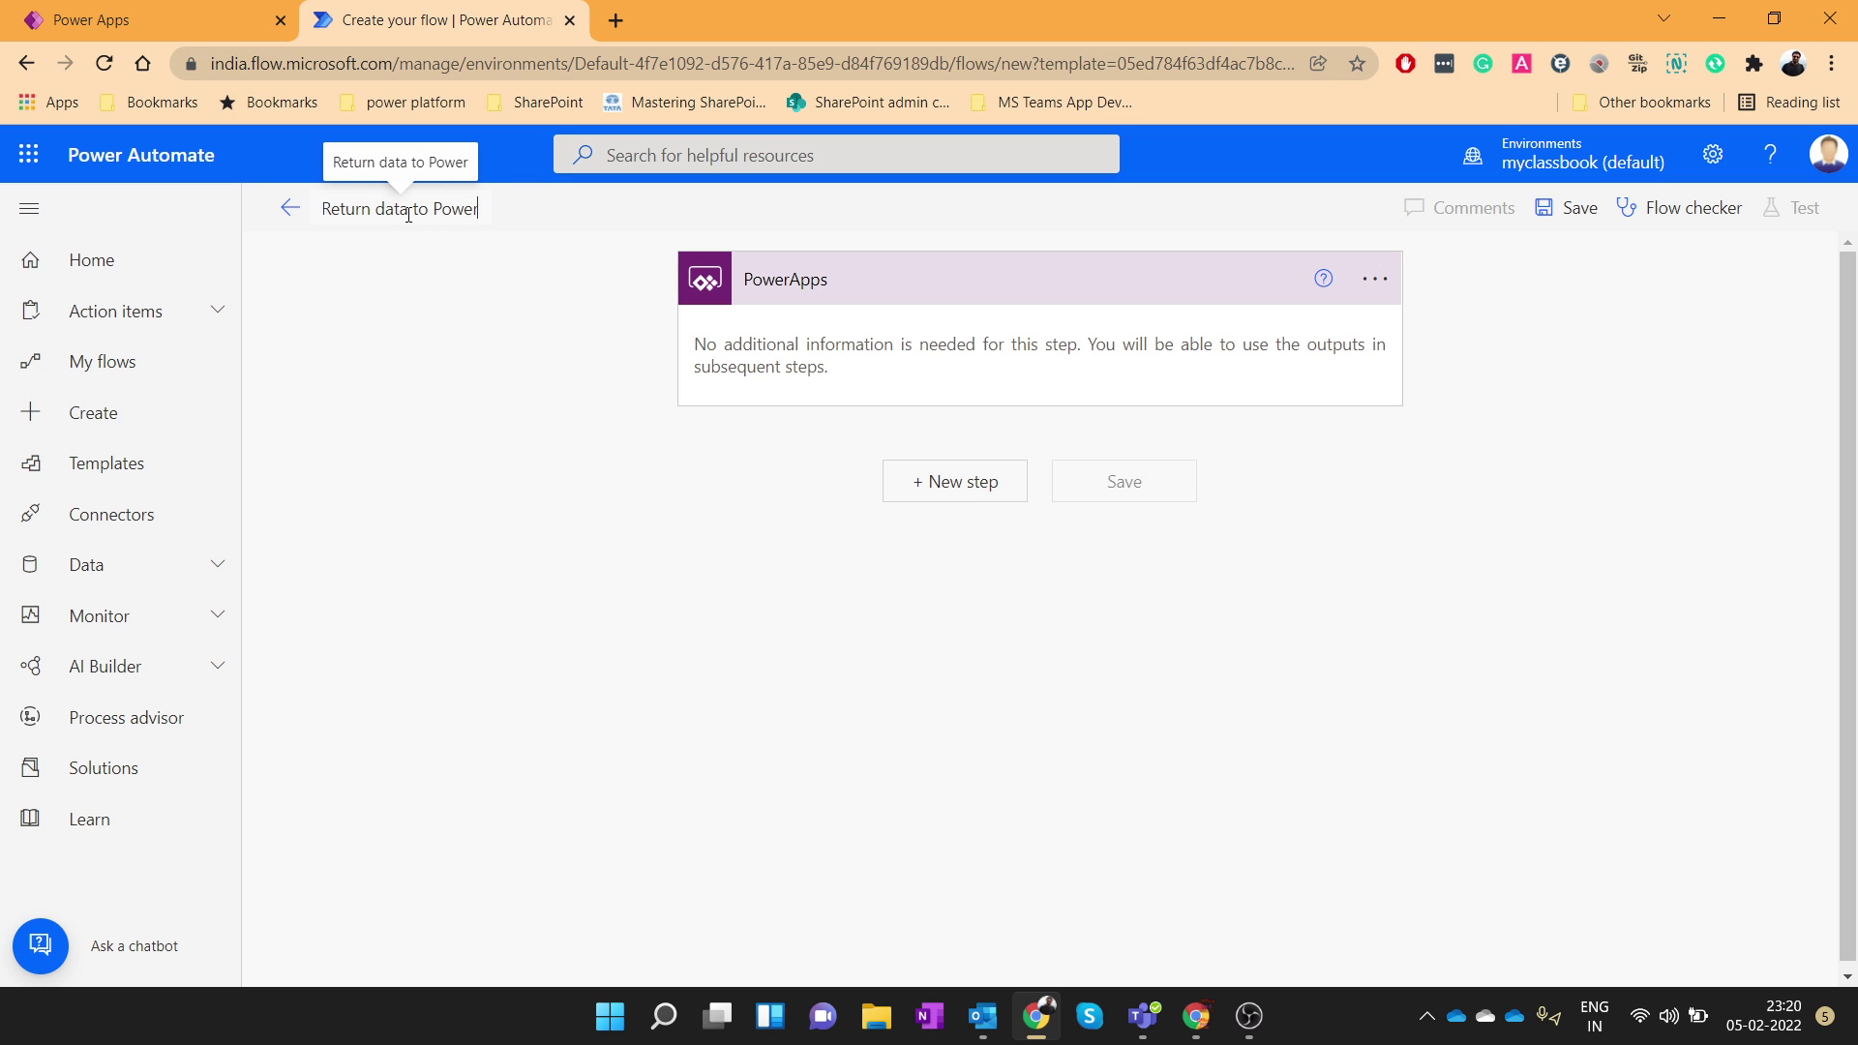
pyautogui.write('Apps')
pyautogui.click(464, 308)
# Add an Initialize variable step to the flow and rename it num1.
pyautogui.click(969, 500)
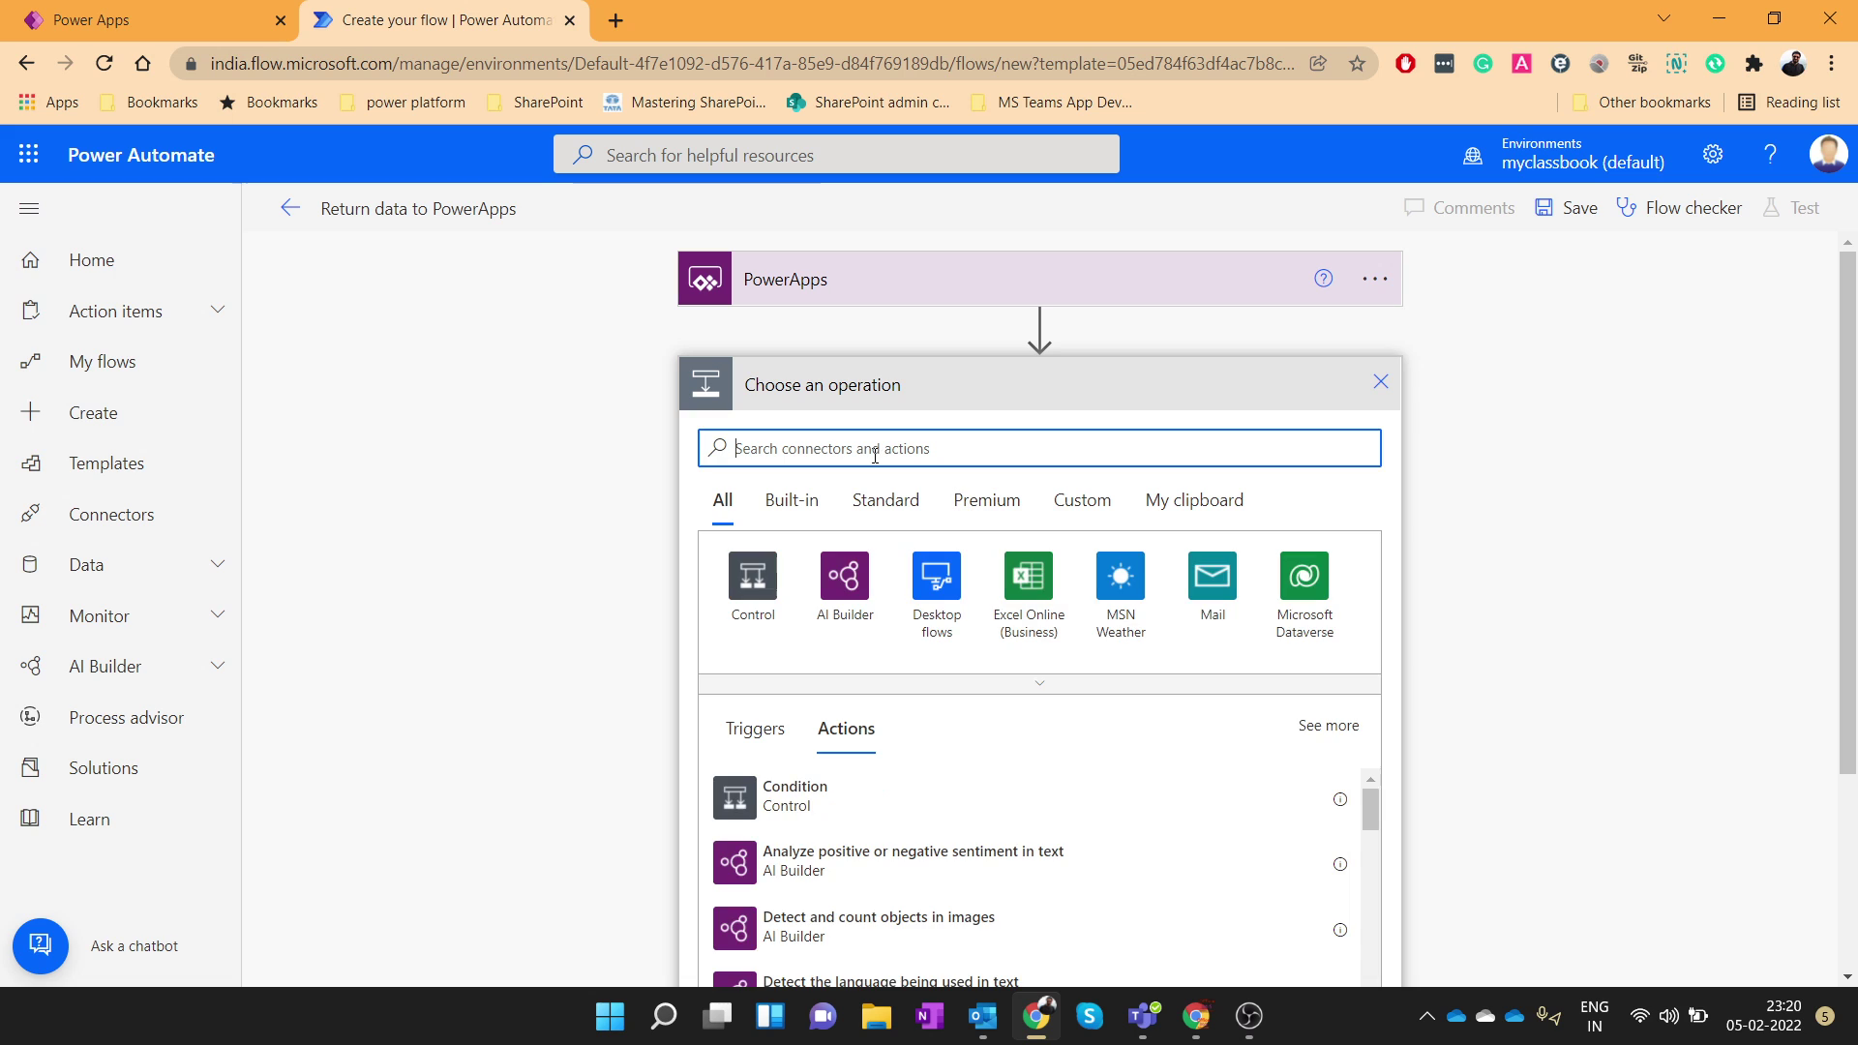
pyautogui.write('var')
pyautogui.scroll(-3, 600, 564)
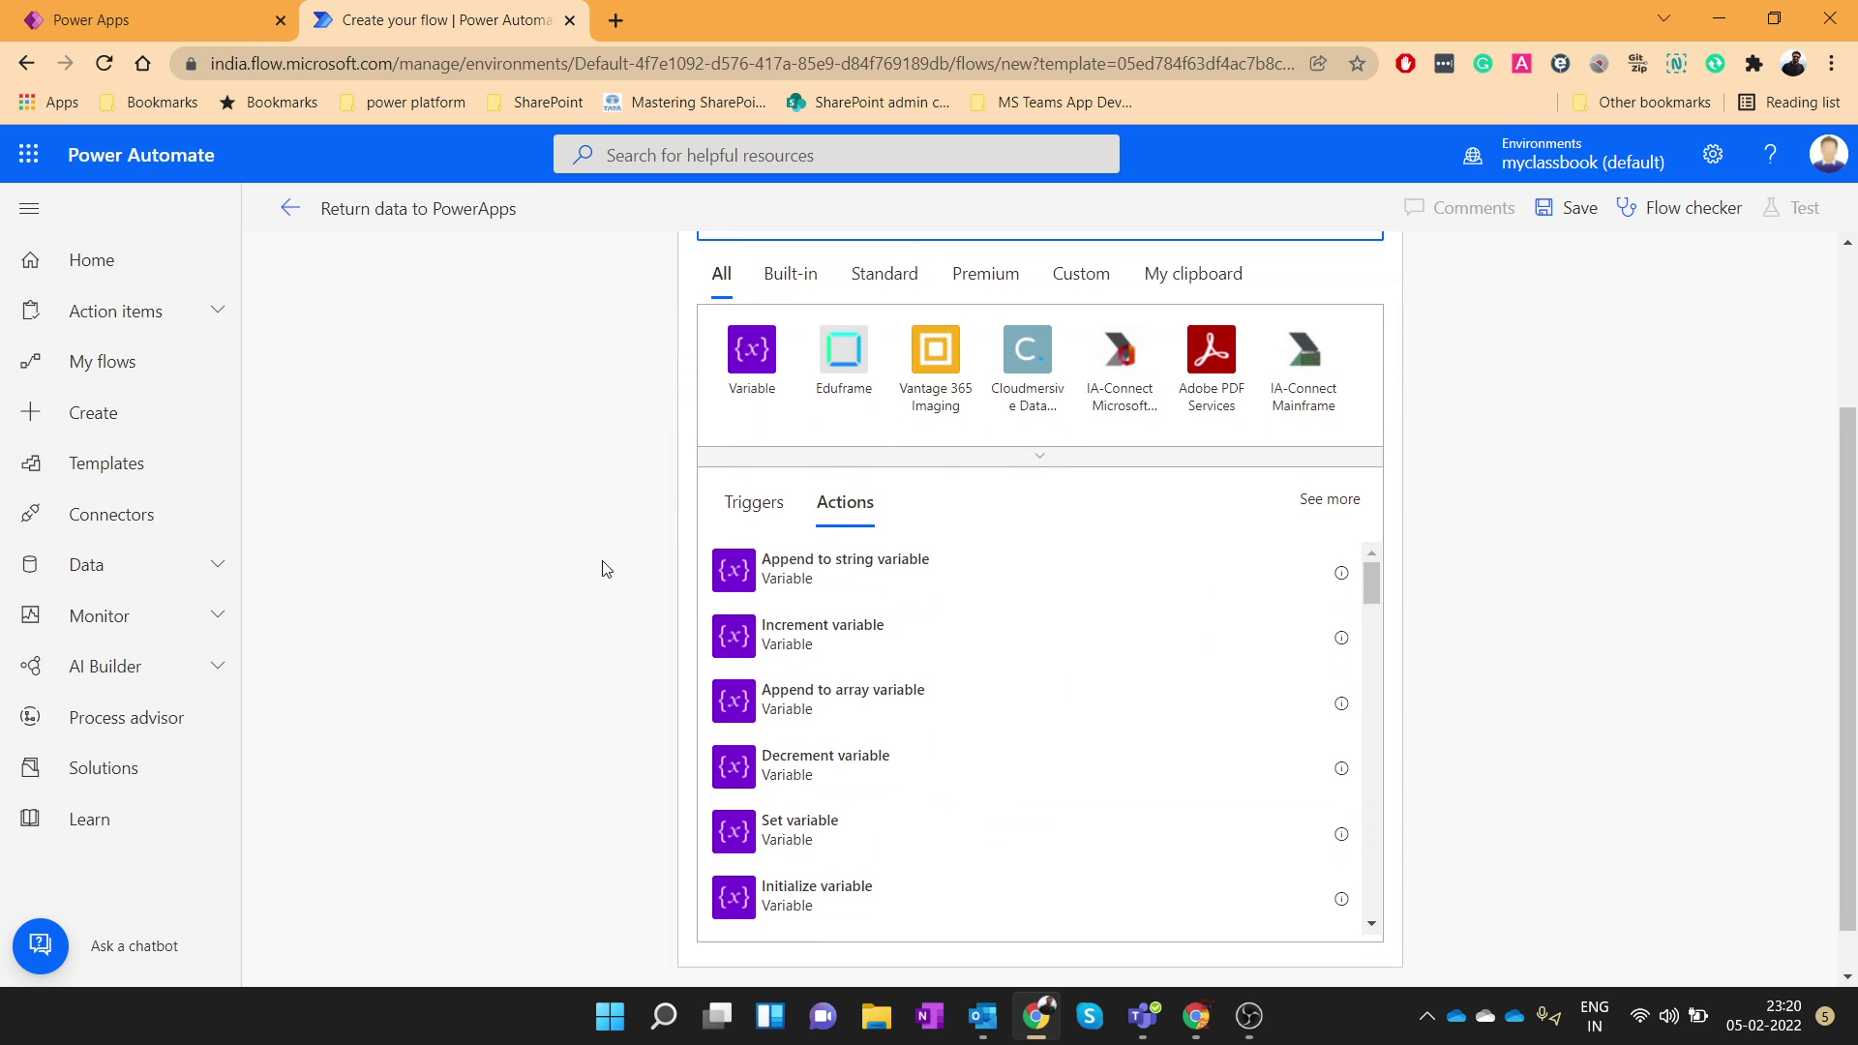
pyautogui.click(812, 892)
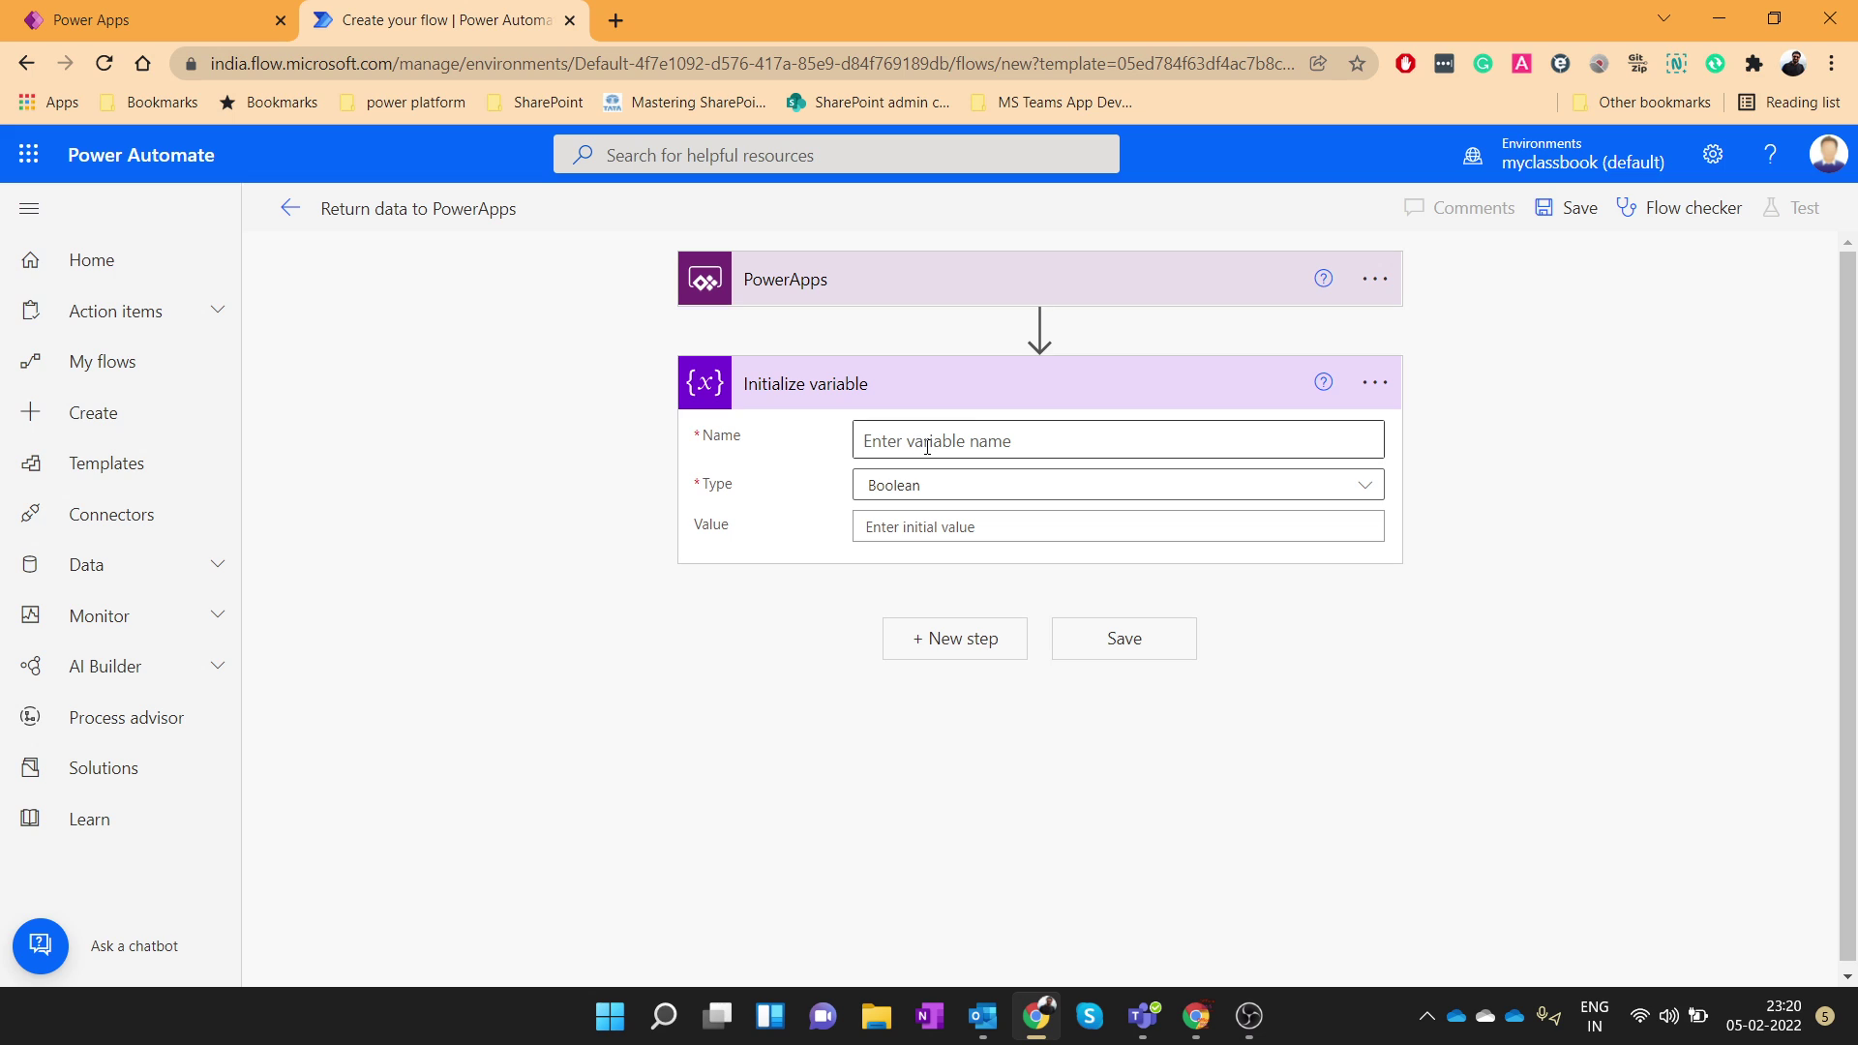
pyautogui.click(1374, 382)
pyautogui.click(1498, 419)
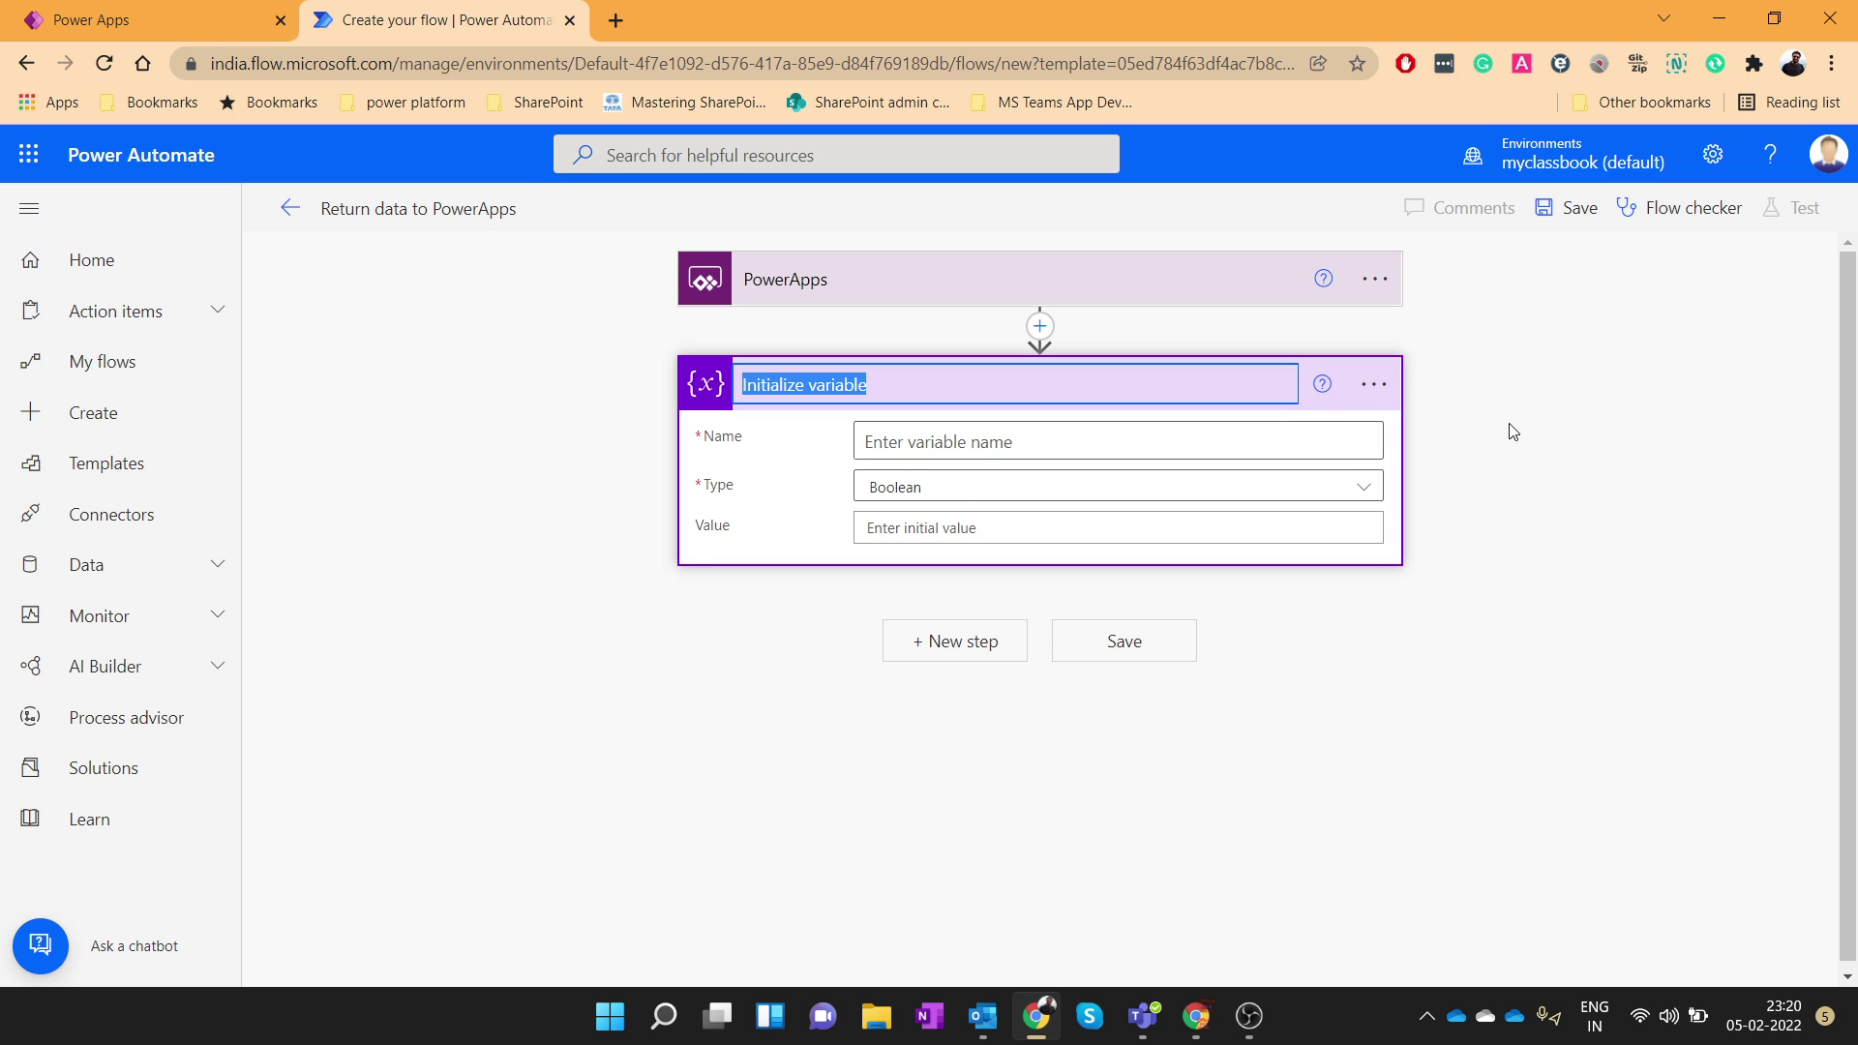
pyautogui.write('num1')
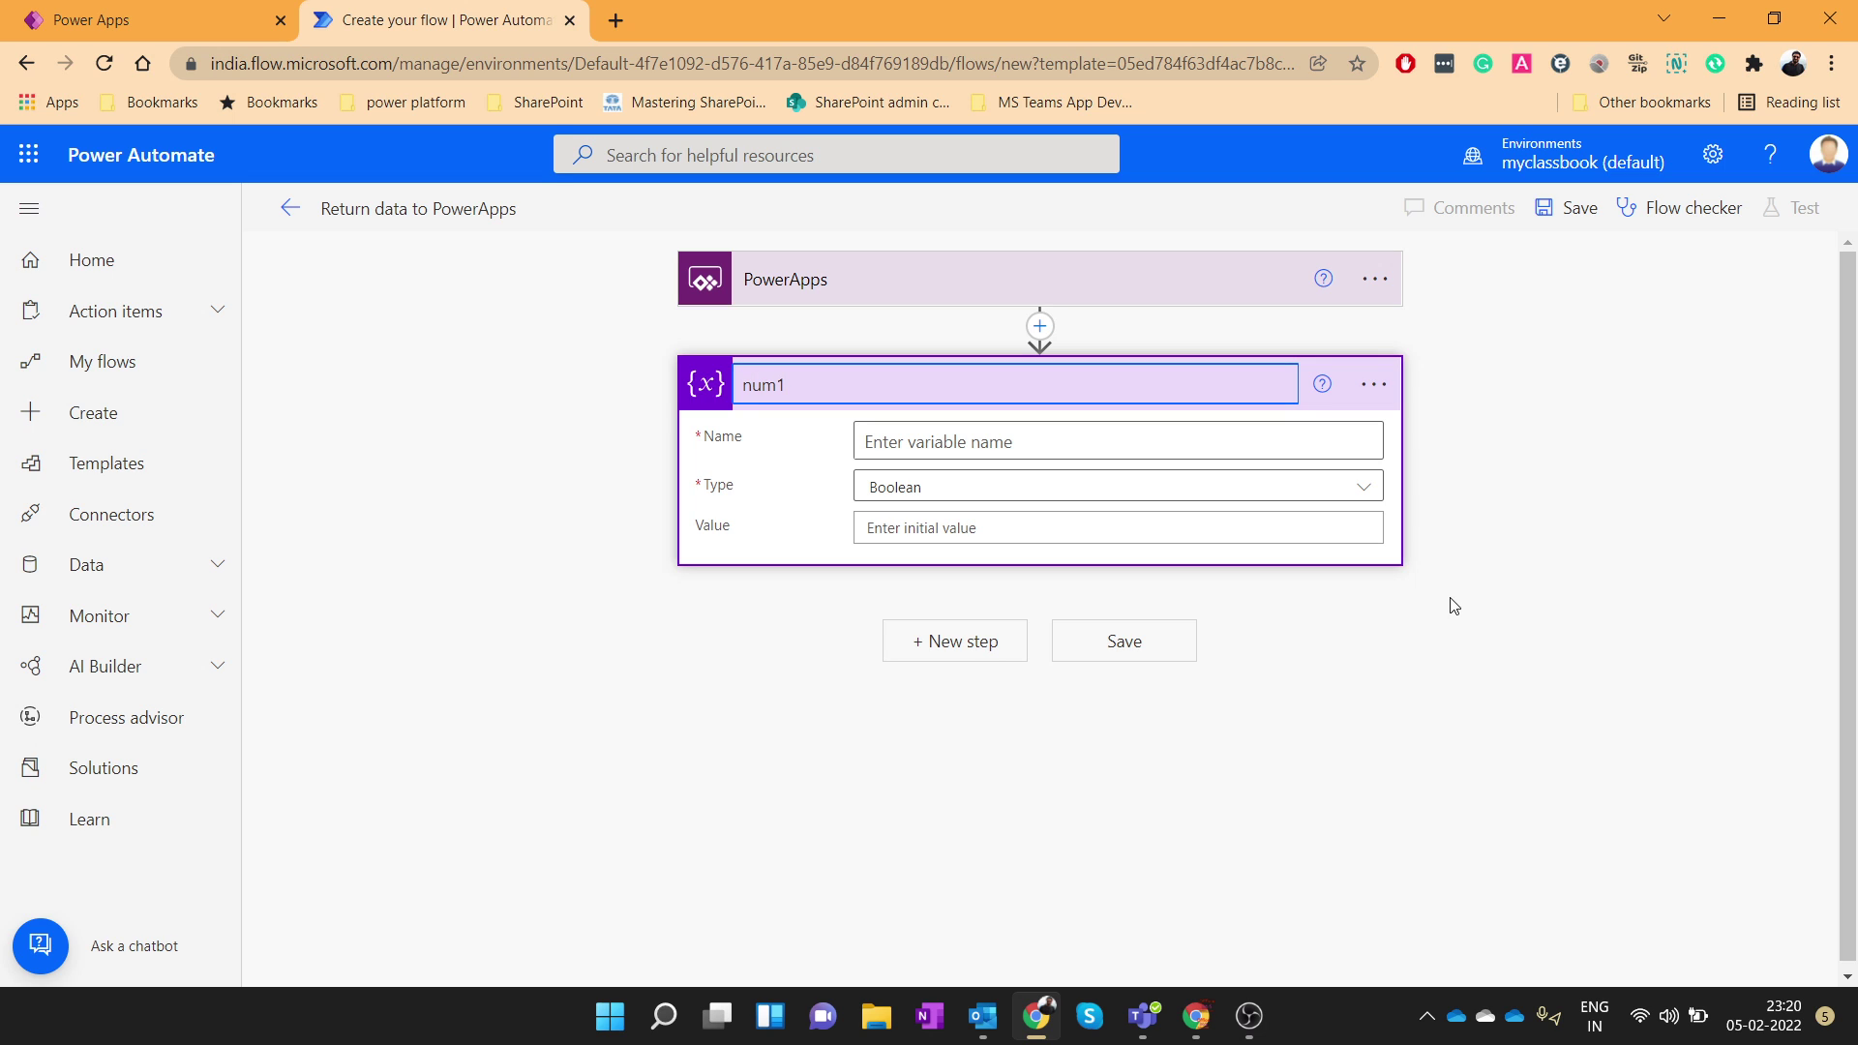
pyautogui.click(1108, 436)
# Name the variable varNum1, type Integer, with its value asked from Power Apps.
pyautogui.write('varNum1')
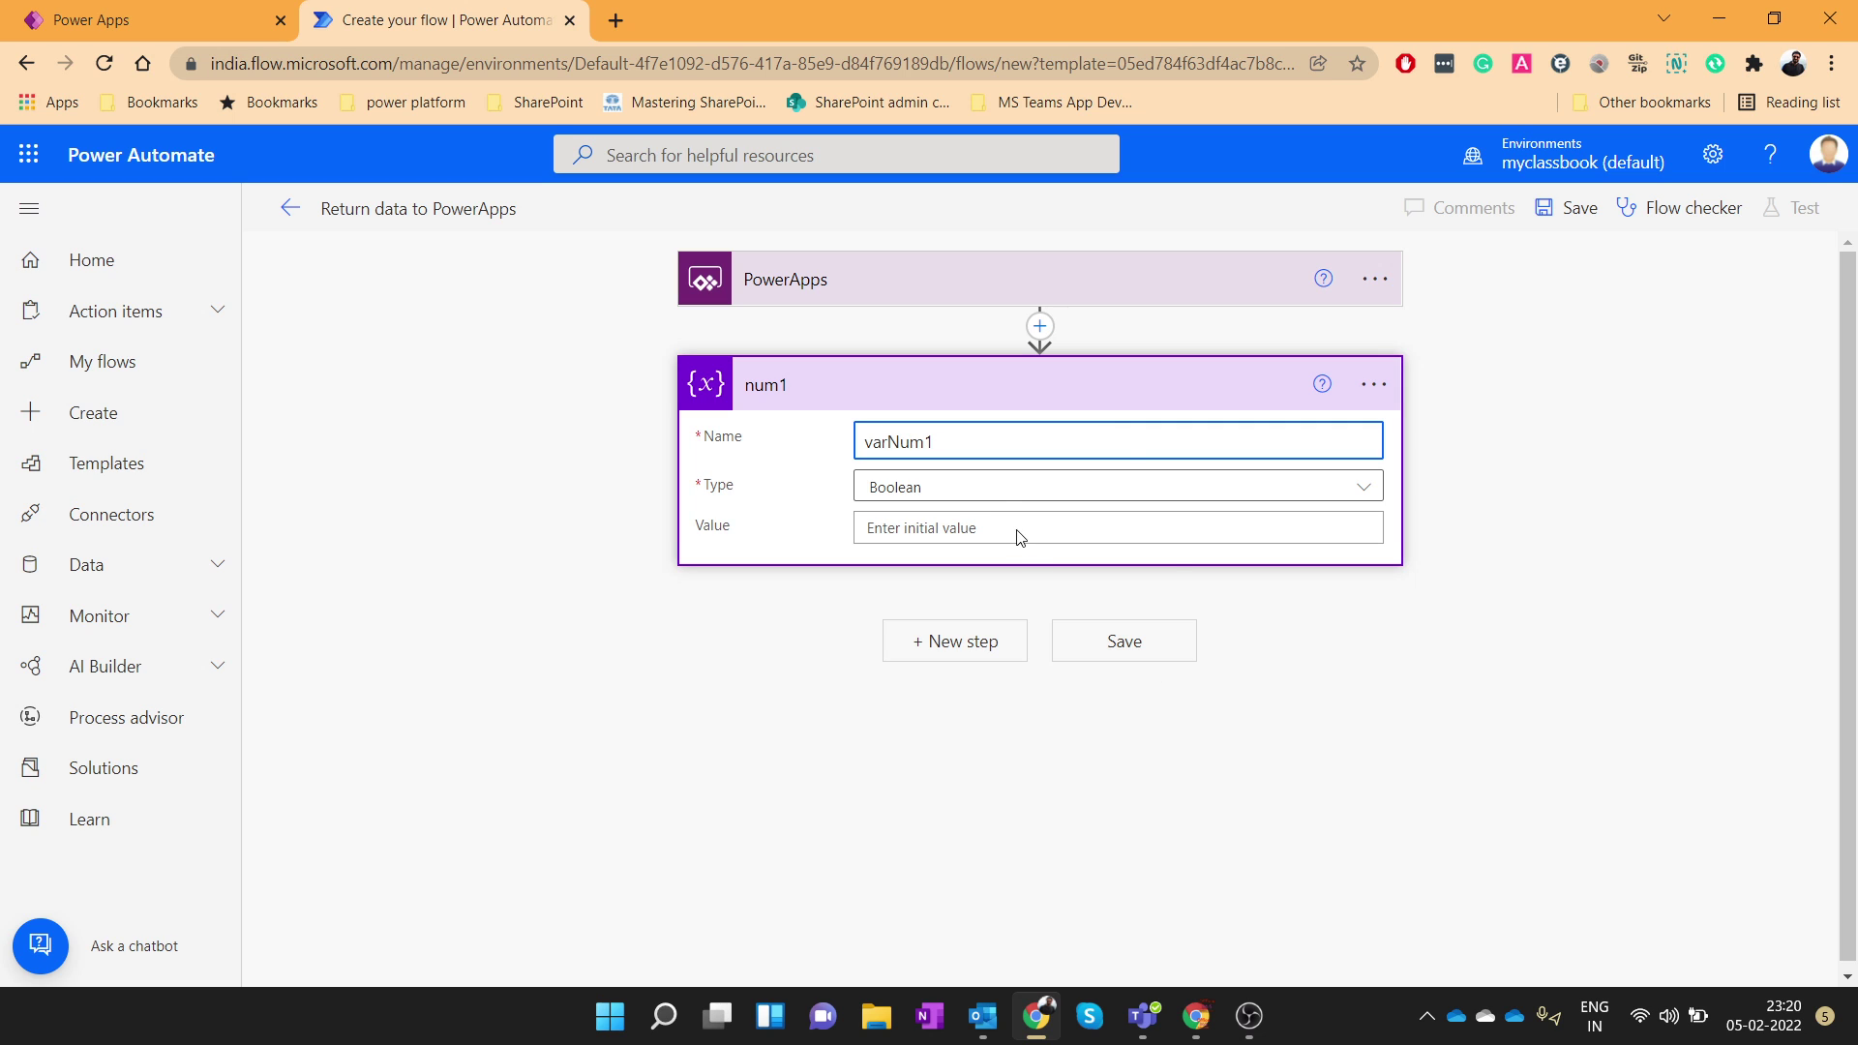
pyautogui.click(991, 487)
pyautogui.click(877, 578)
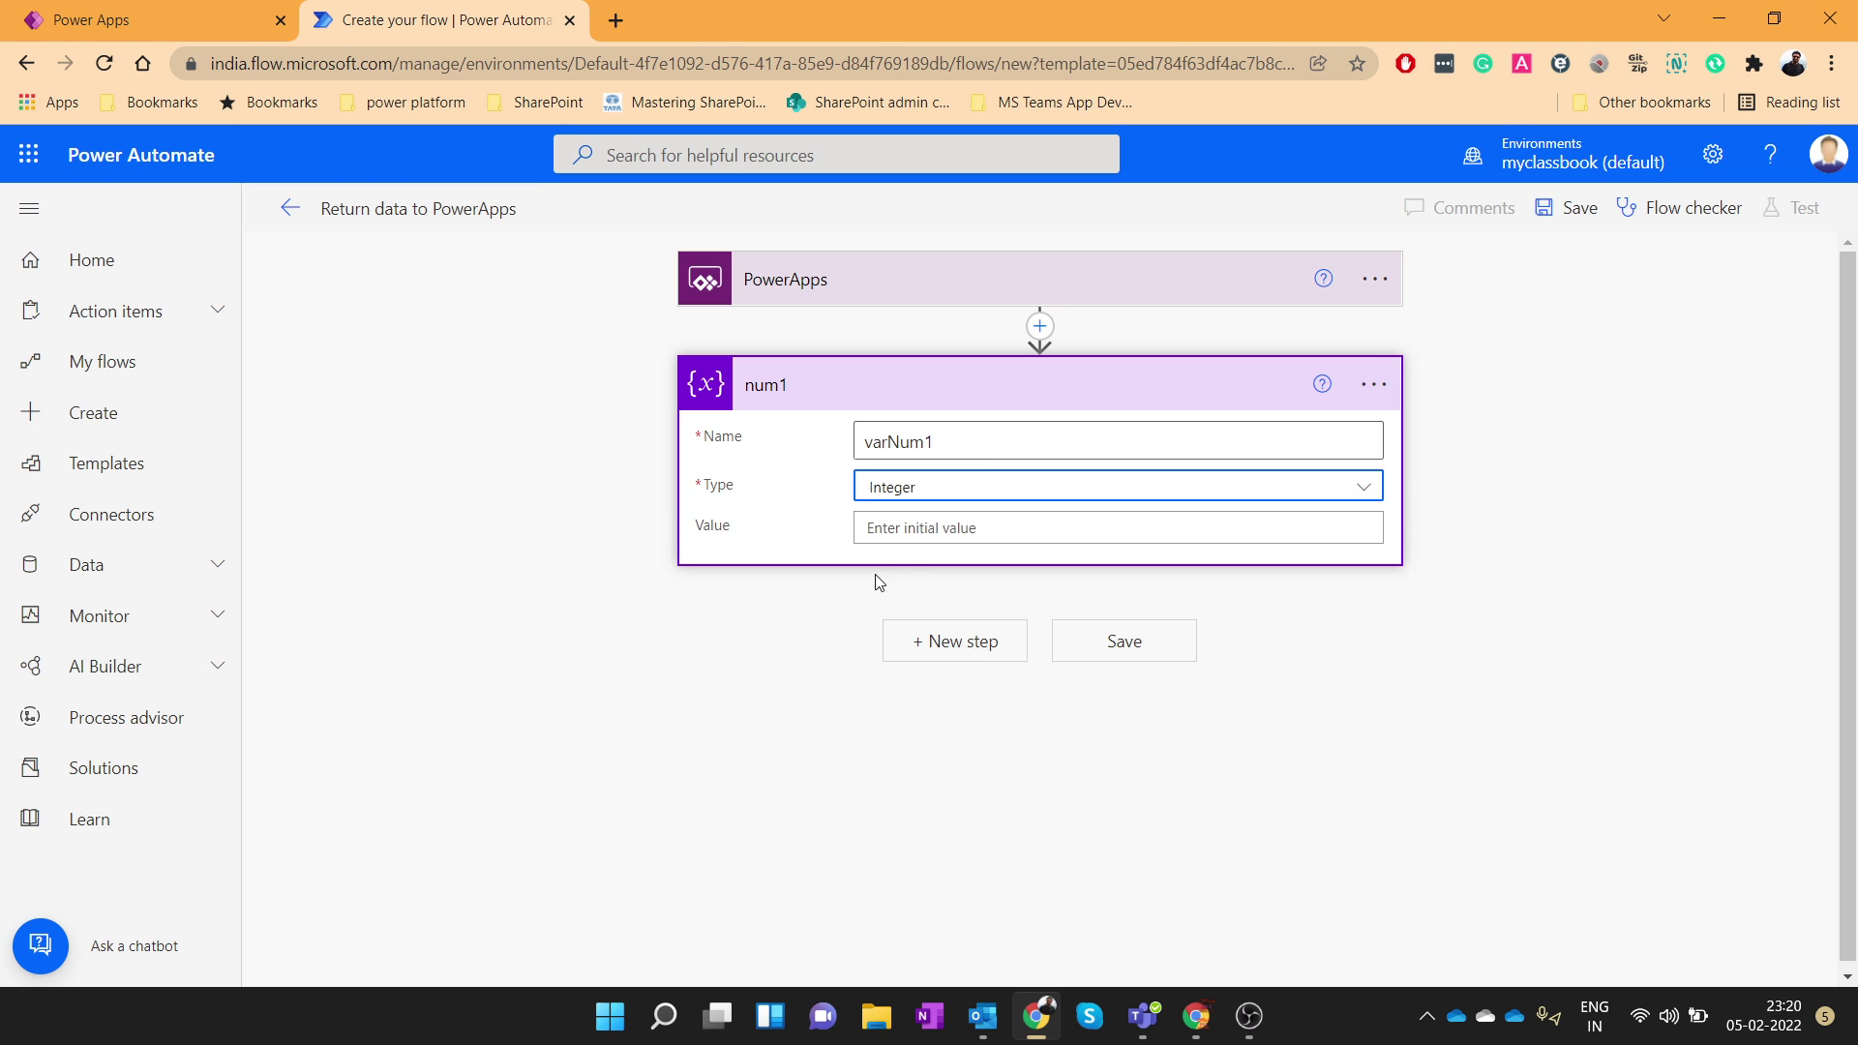
pyautogui.click(951, 527)
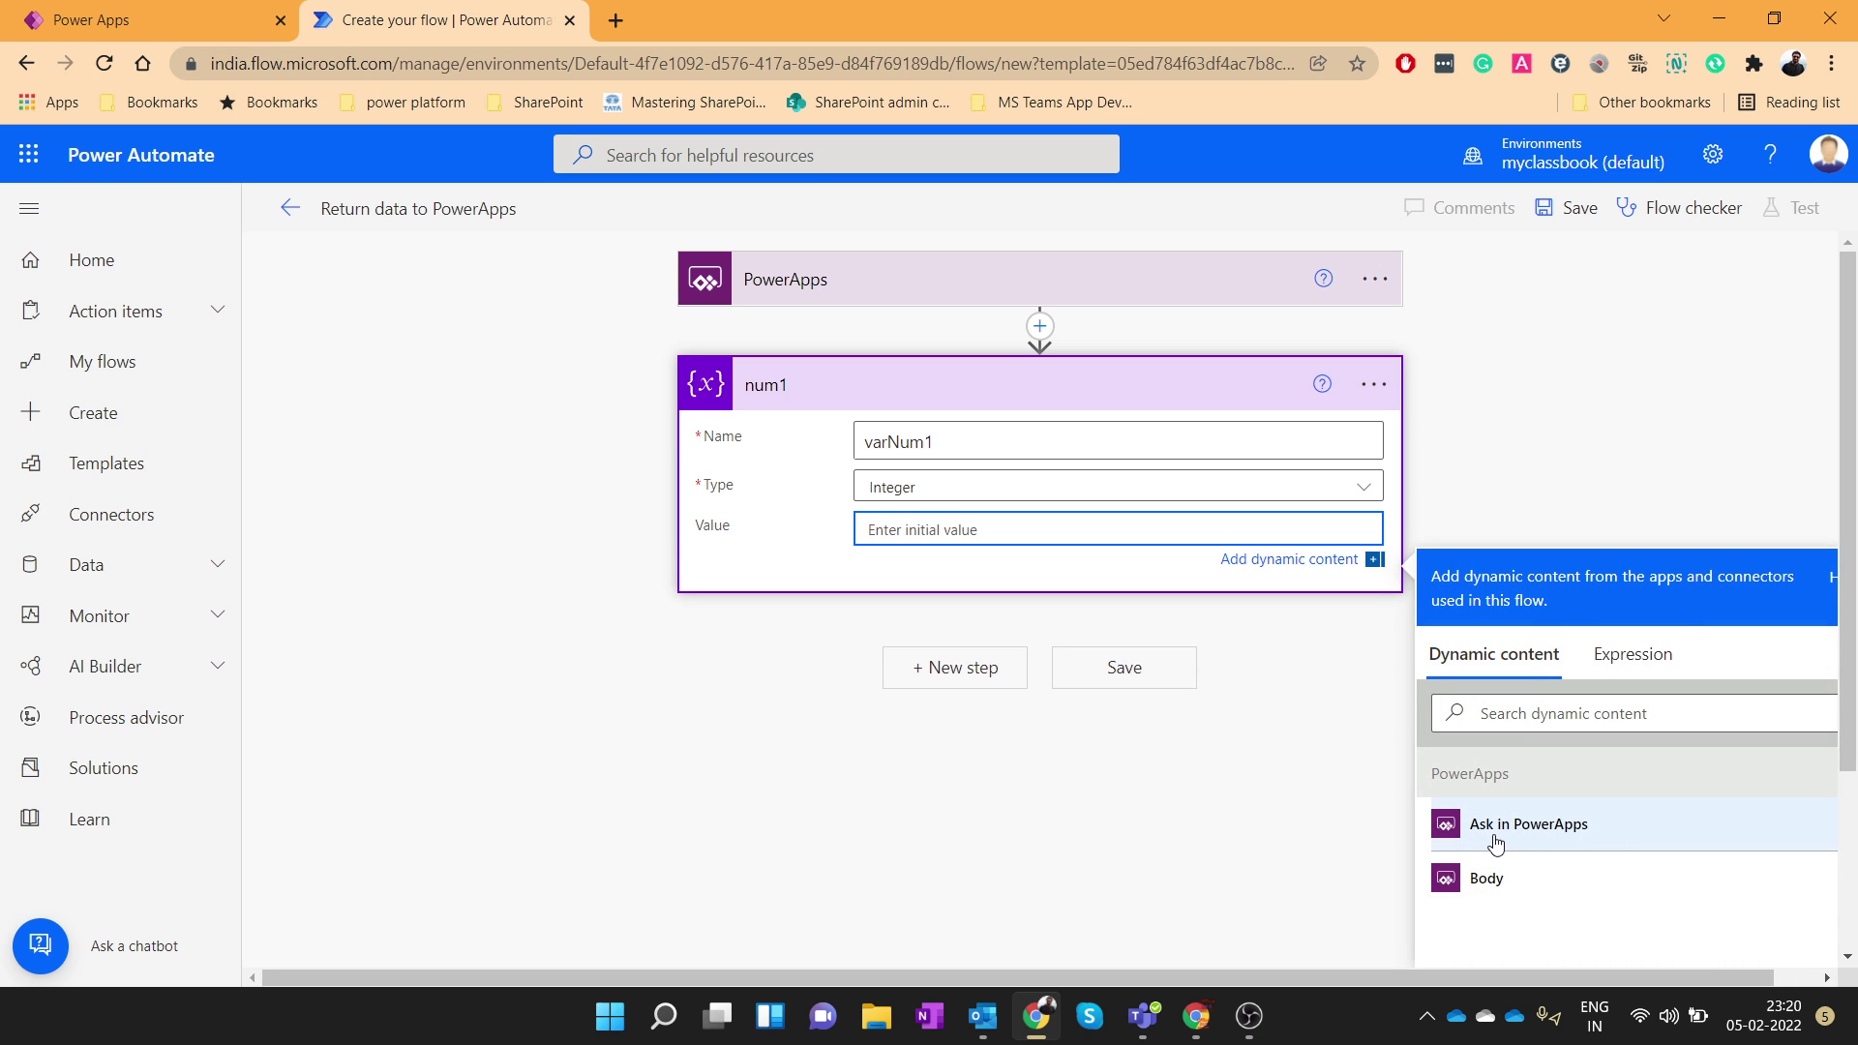
pyautogui.click(121, 22)
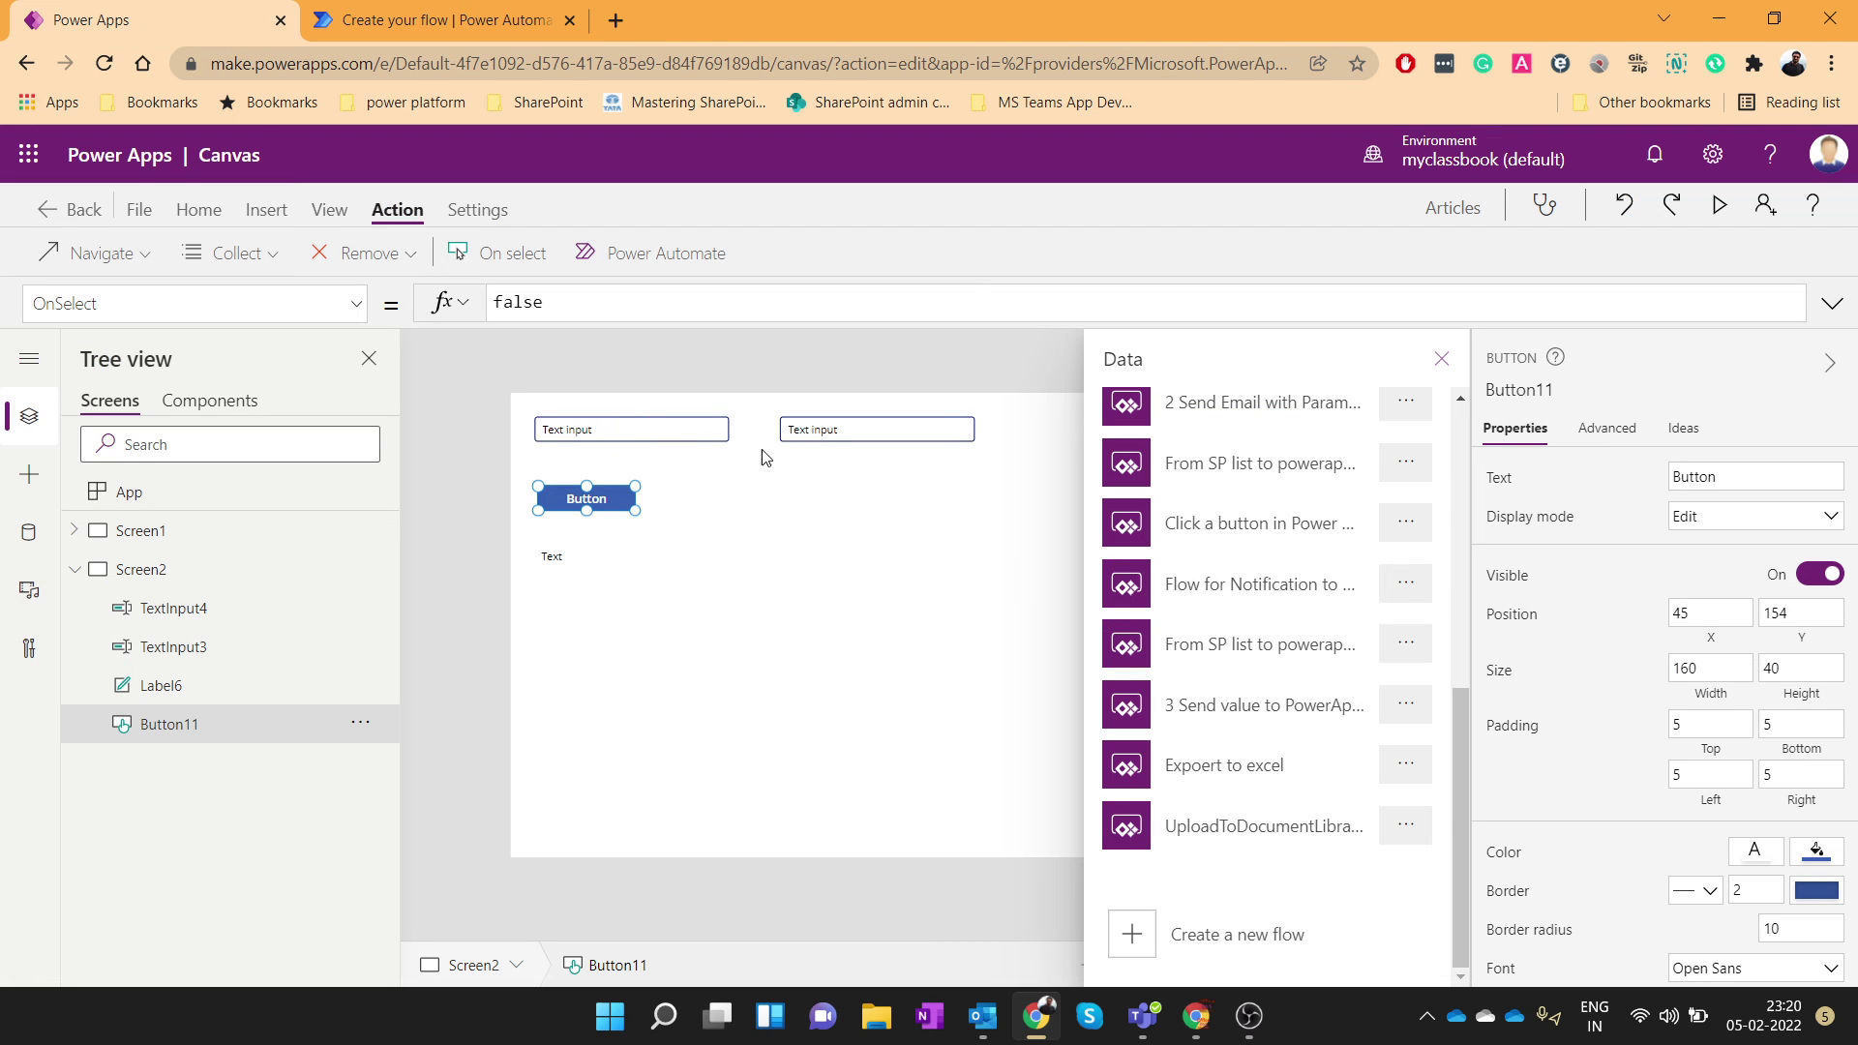
pyautogui.hotkey('ctrl', 'Tab')
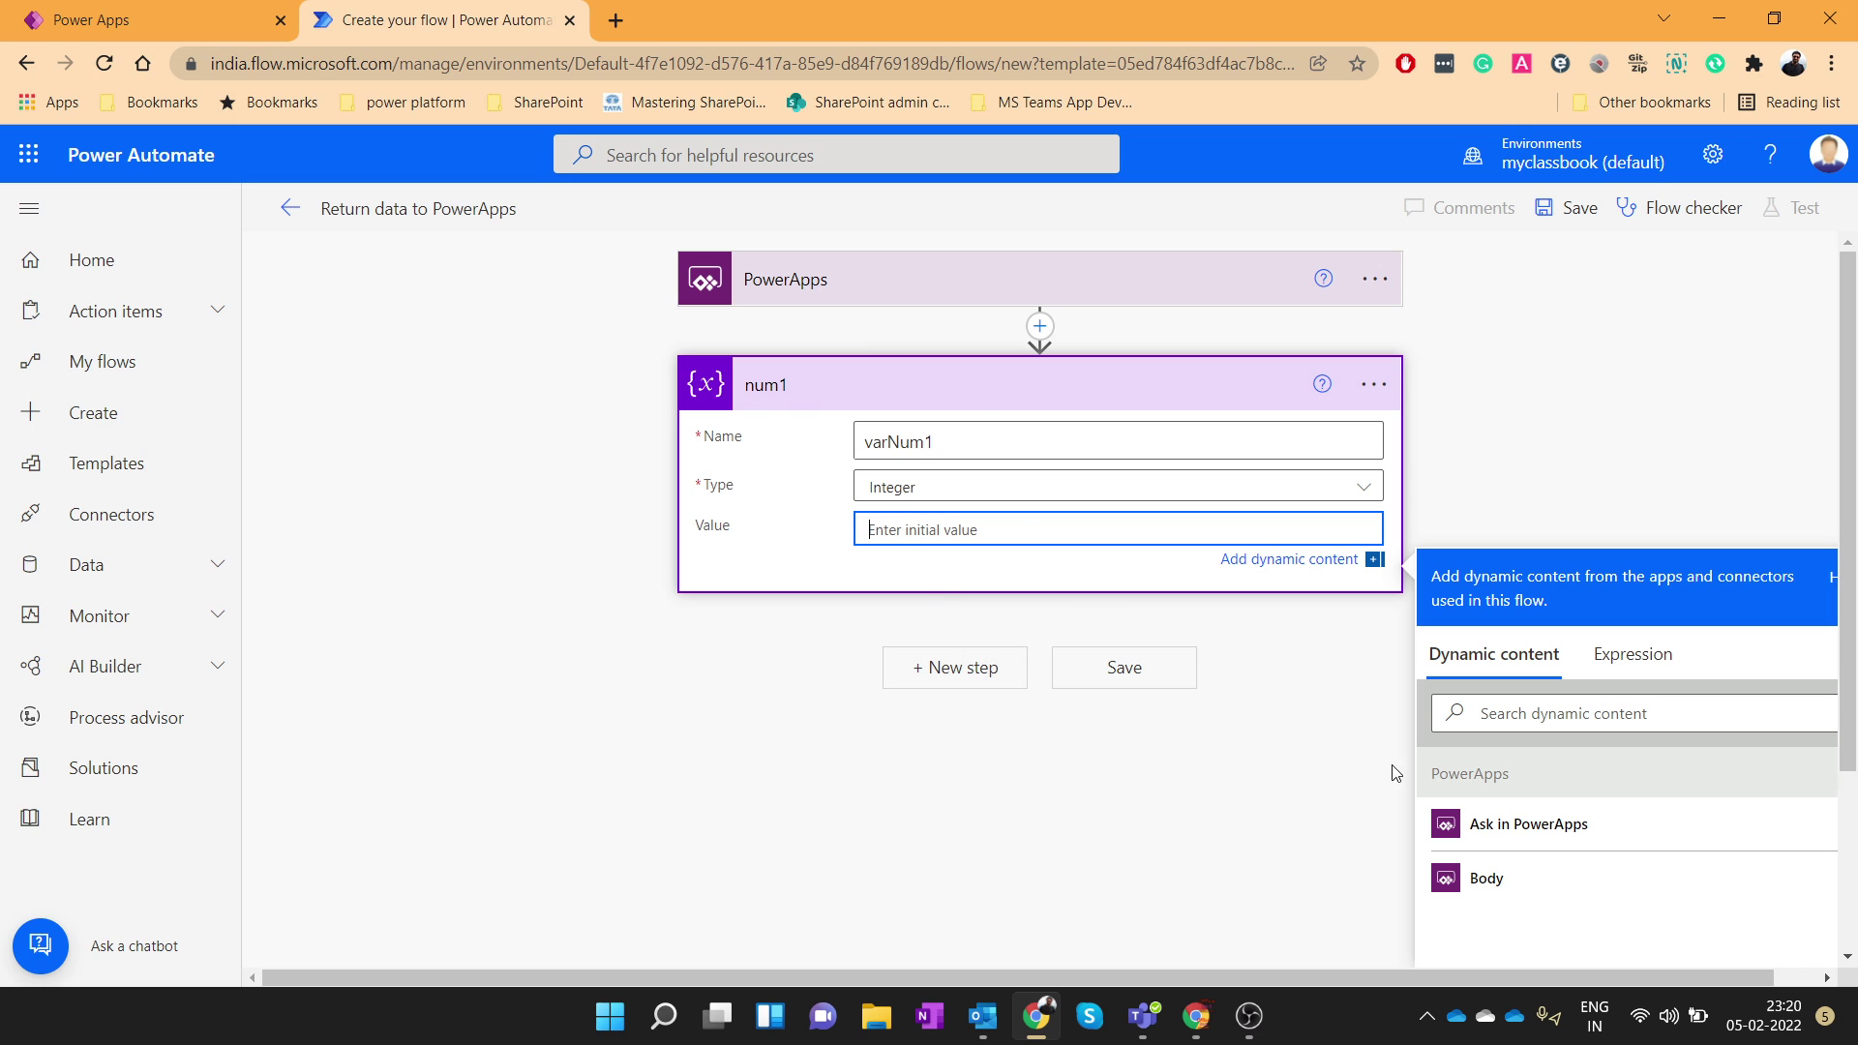
pyautogui.click(1515, 838)
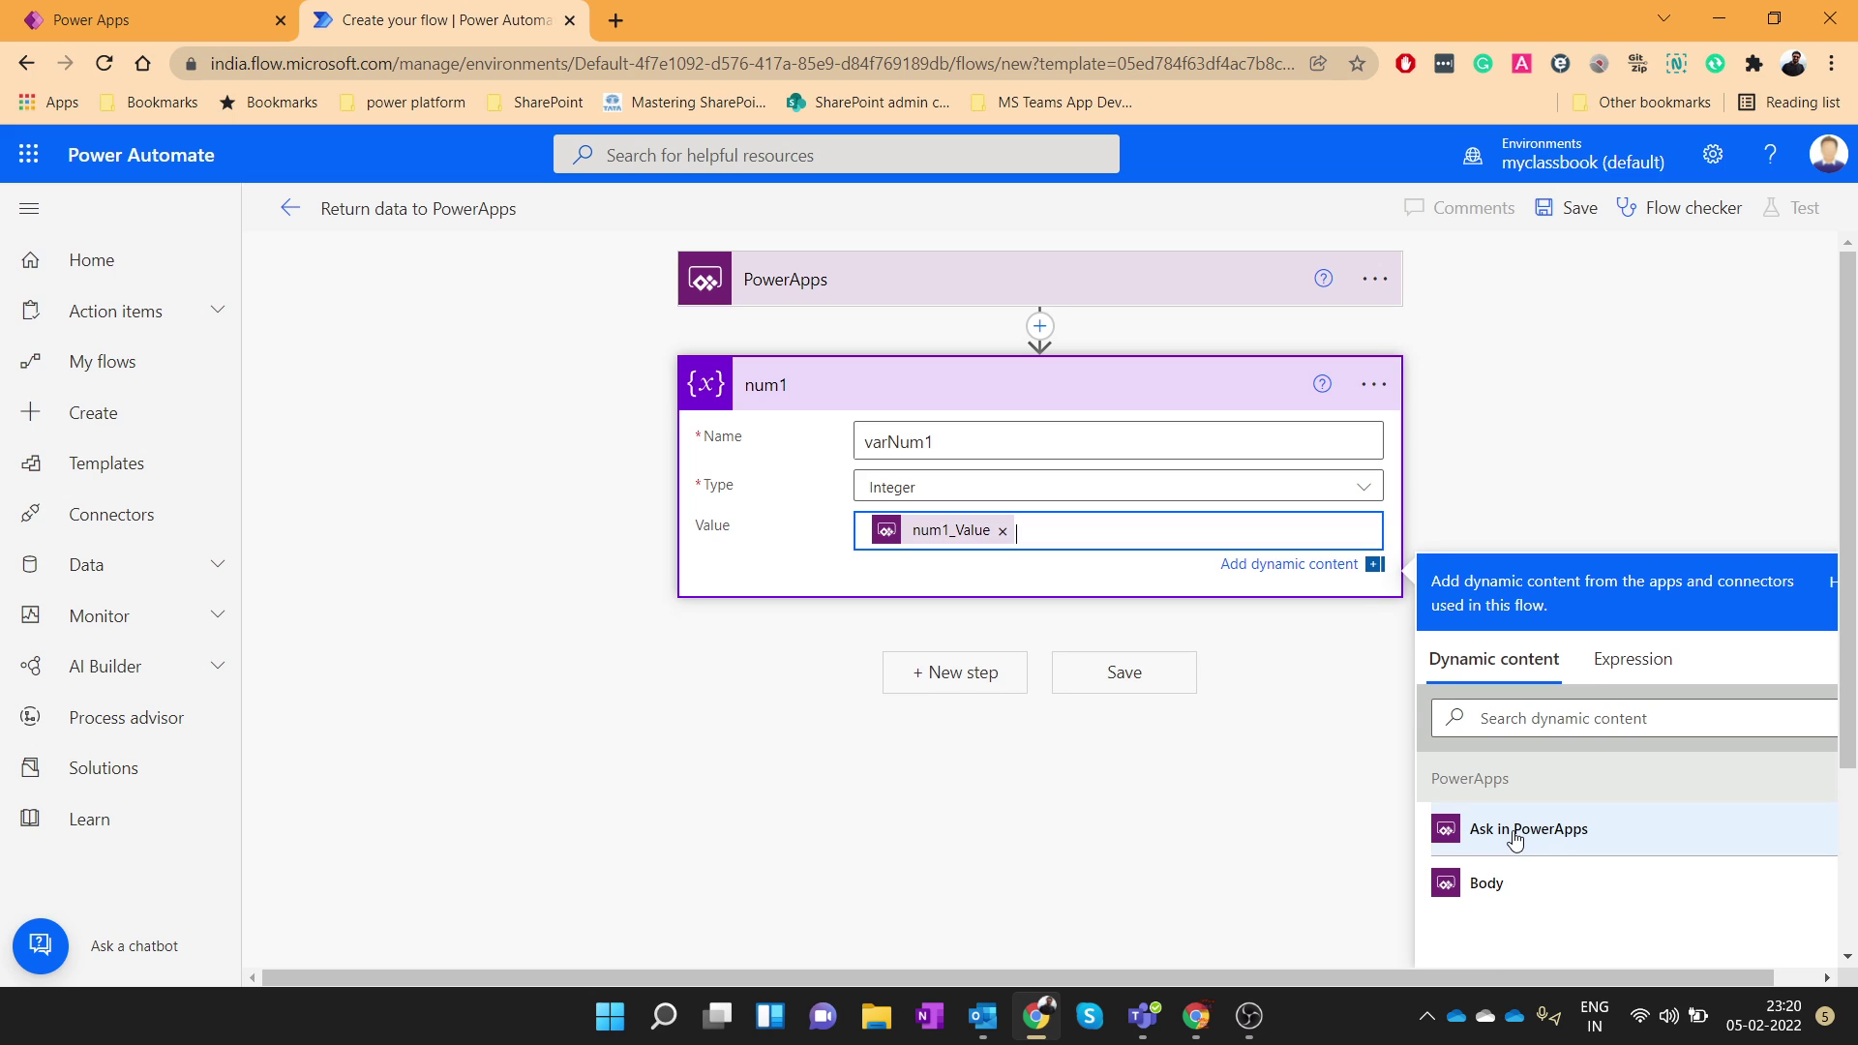
# Add another Initialize variable step after num1 and rename it num2.
pyautogui.click(927, 673)
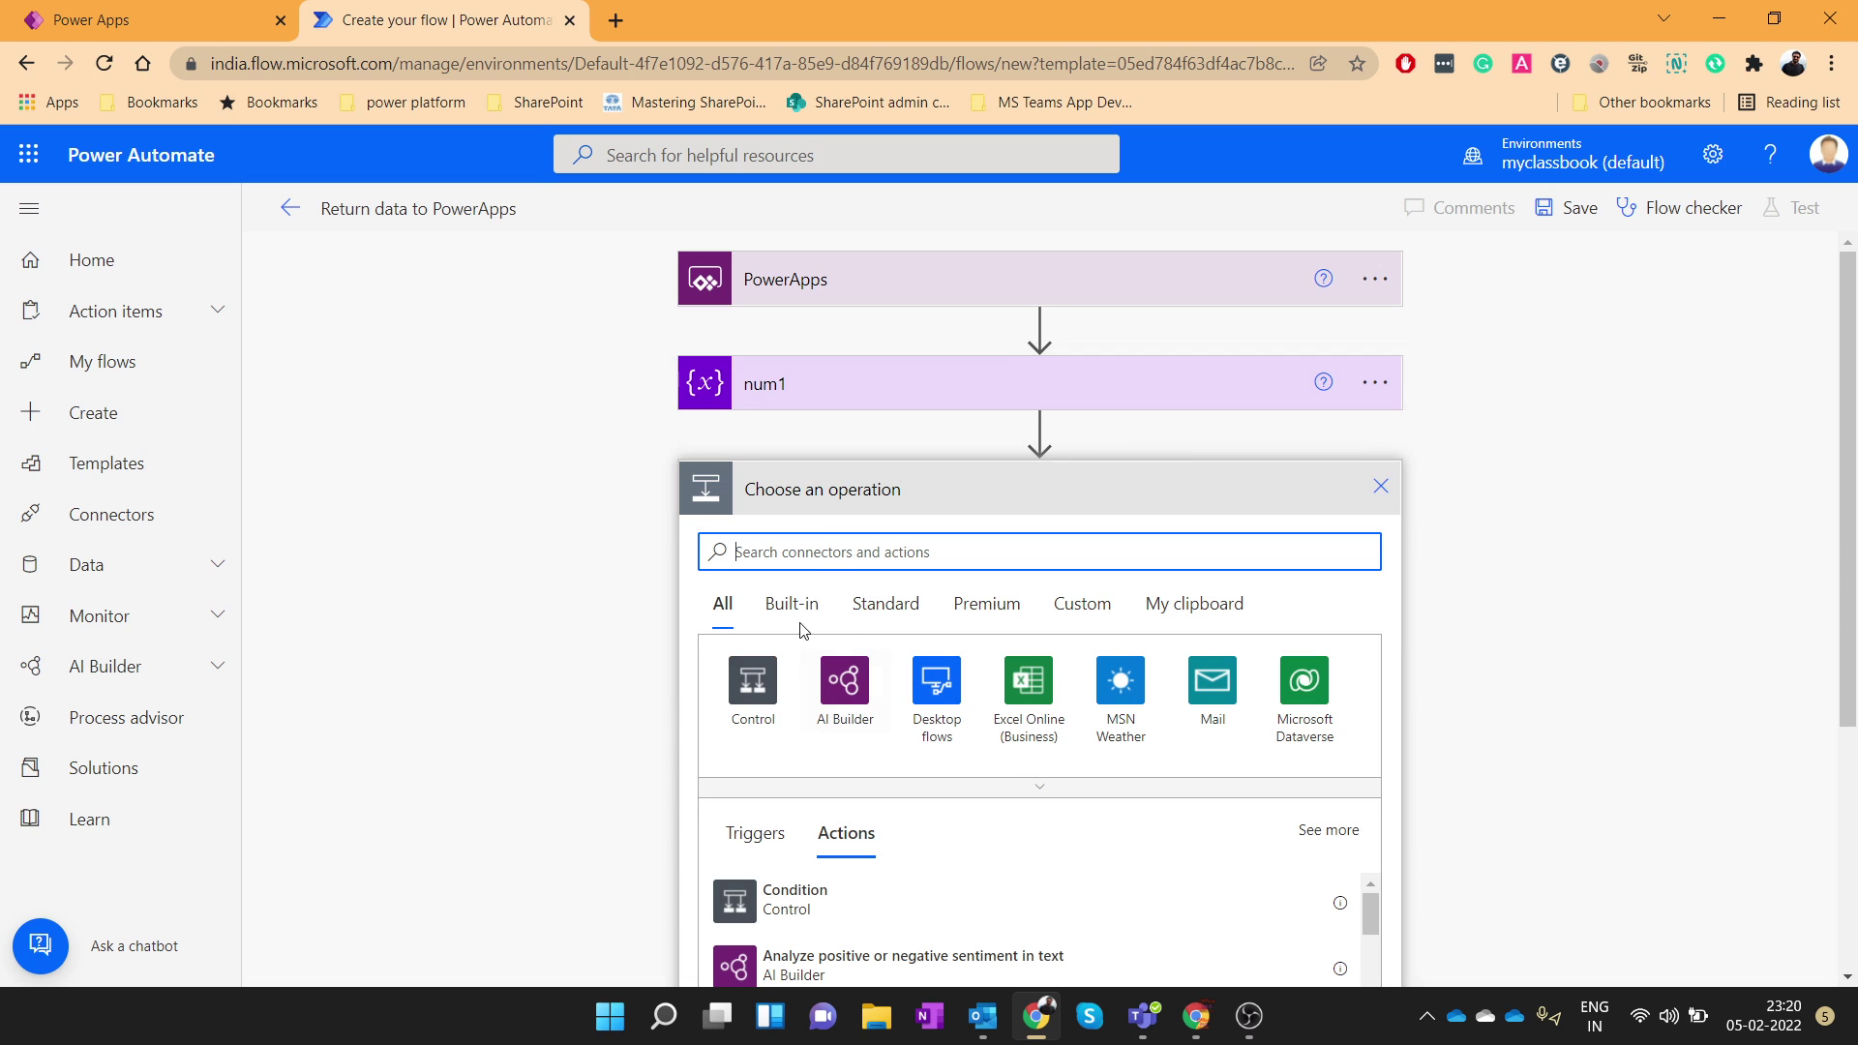
pyautogui.write('var')
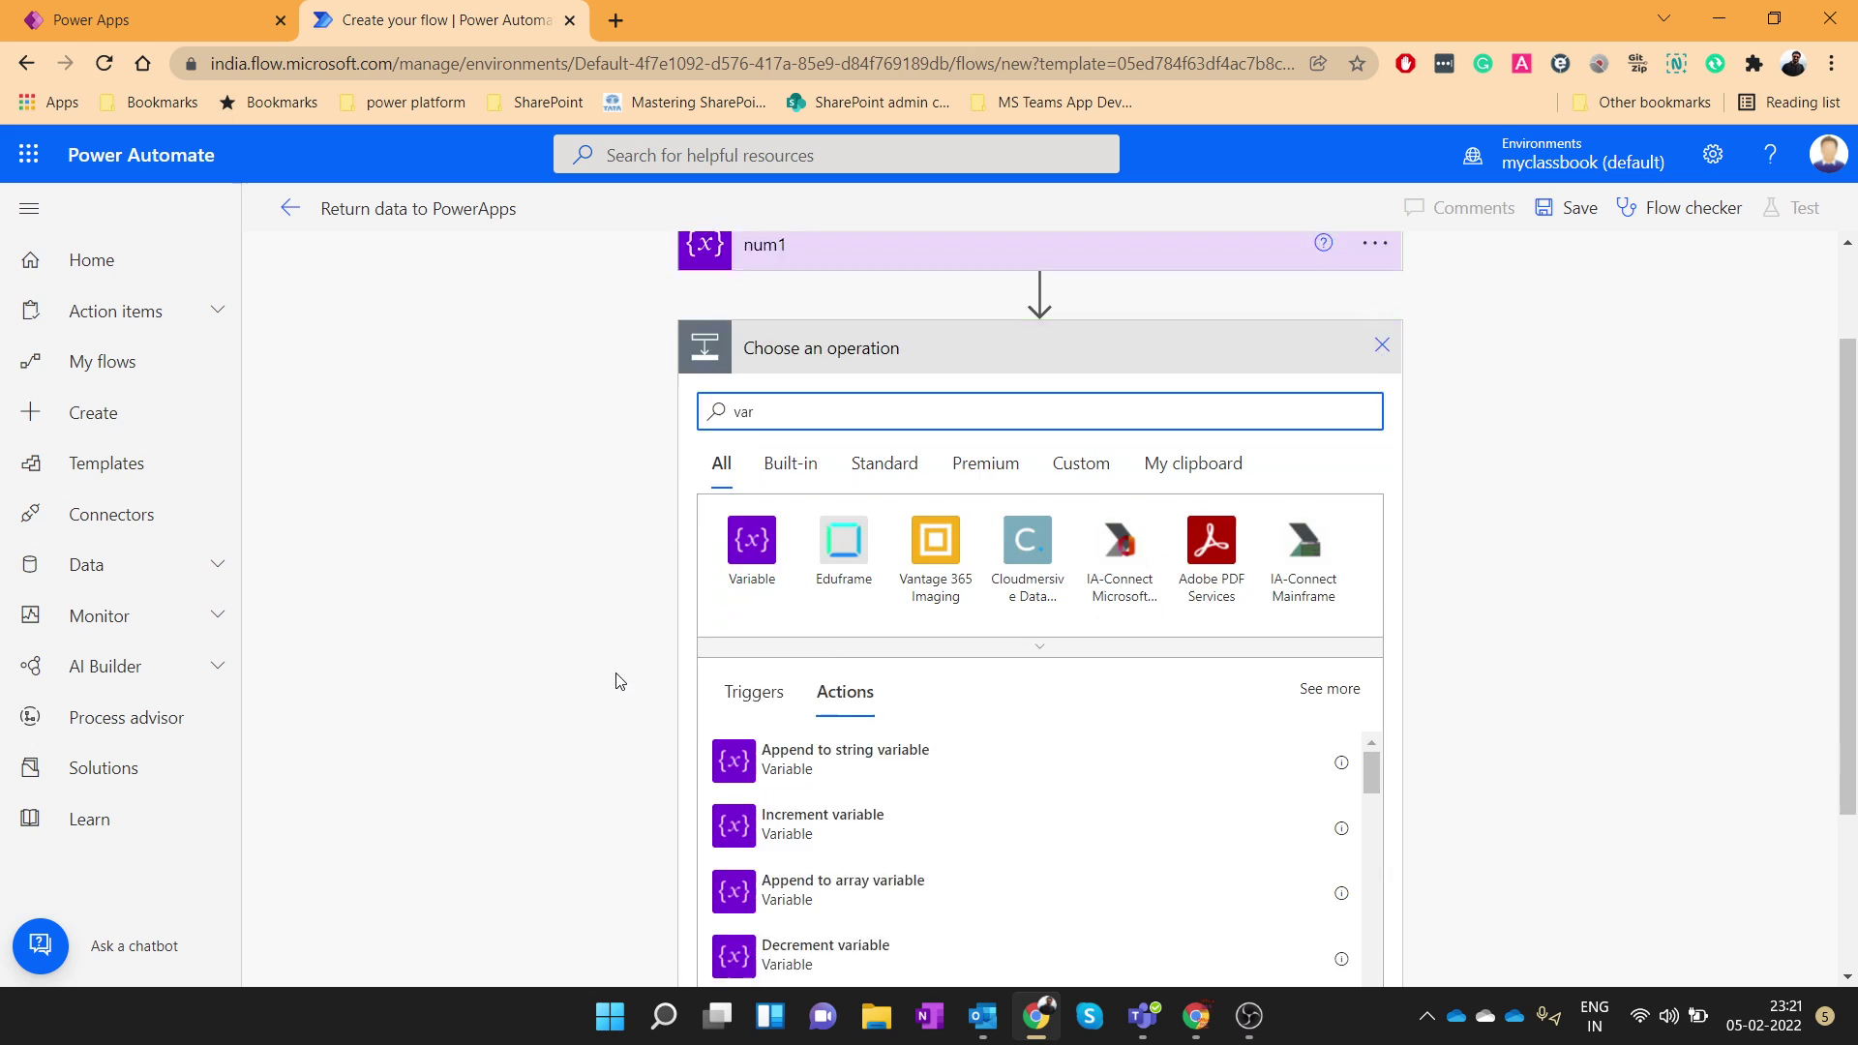
pyautogui.scroll(-3, 767, 852)
pyautogui.click(823, 869)
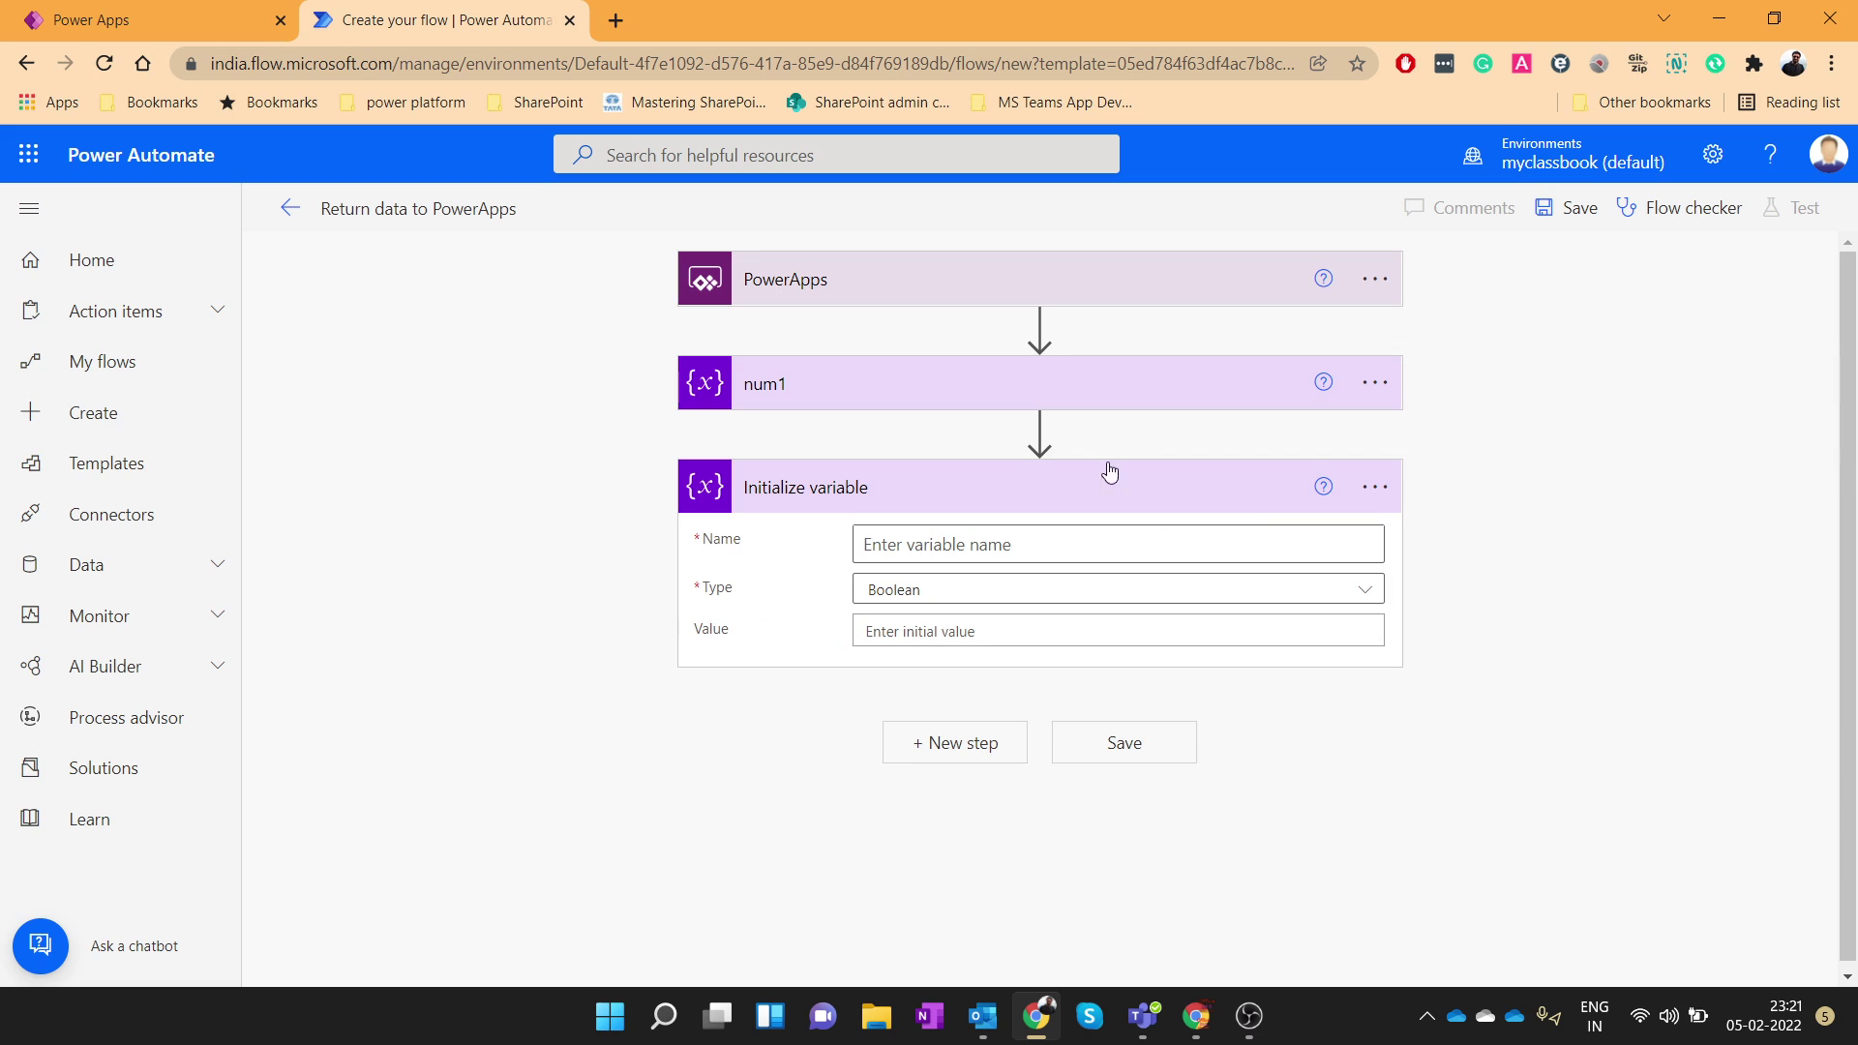
pyautogui.click(1373, 488)
pyautogui.click(1467, 529)
pyautogui.write('num2')
pyautogui.click(1045, 542)
# Name the variable varNum2, type Integer, with value num2_Value from Power Apps.
pyautogui.write('varNum2')
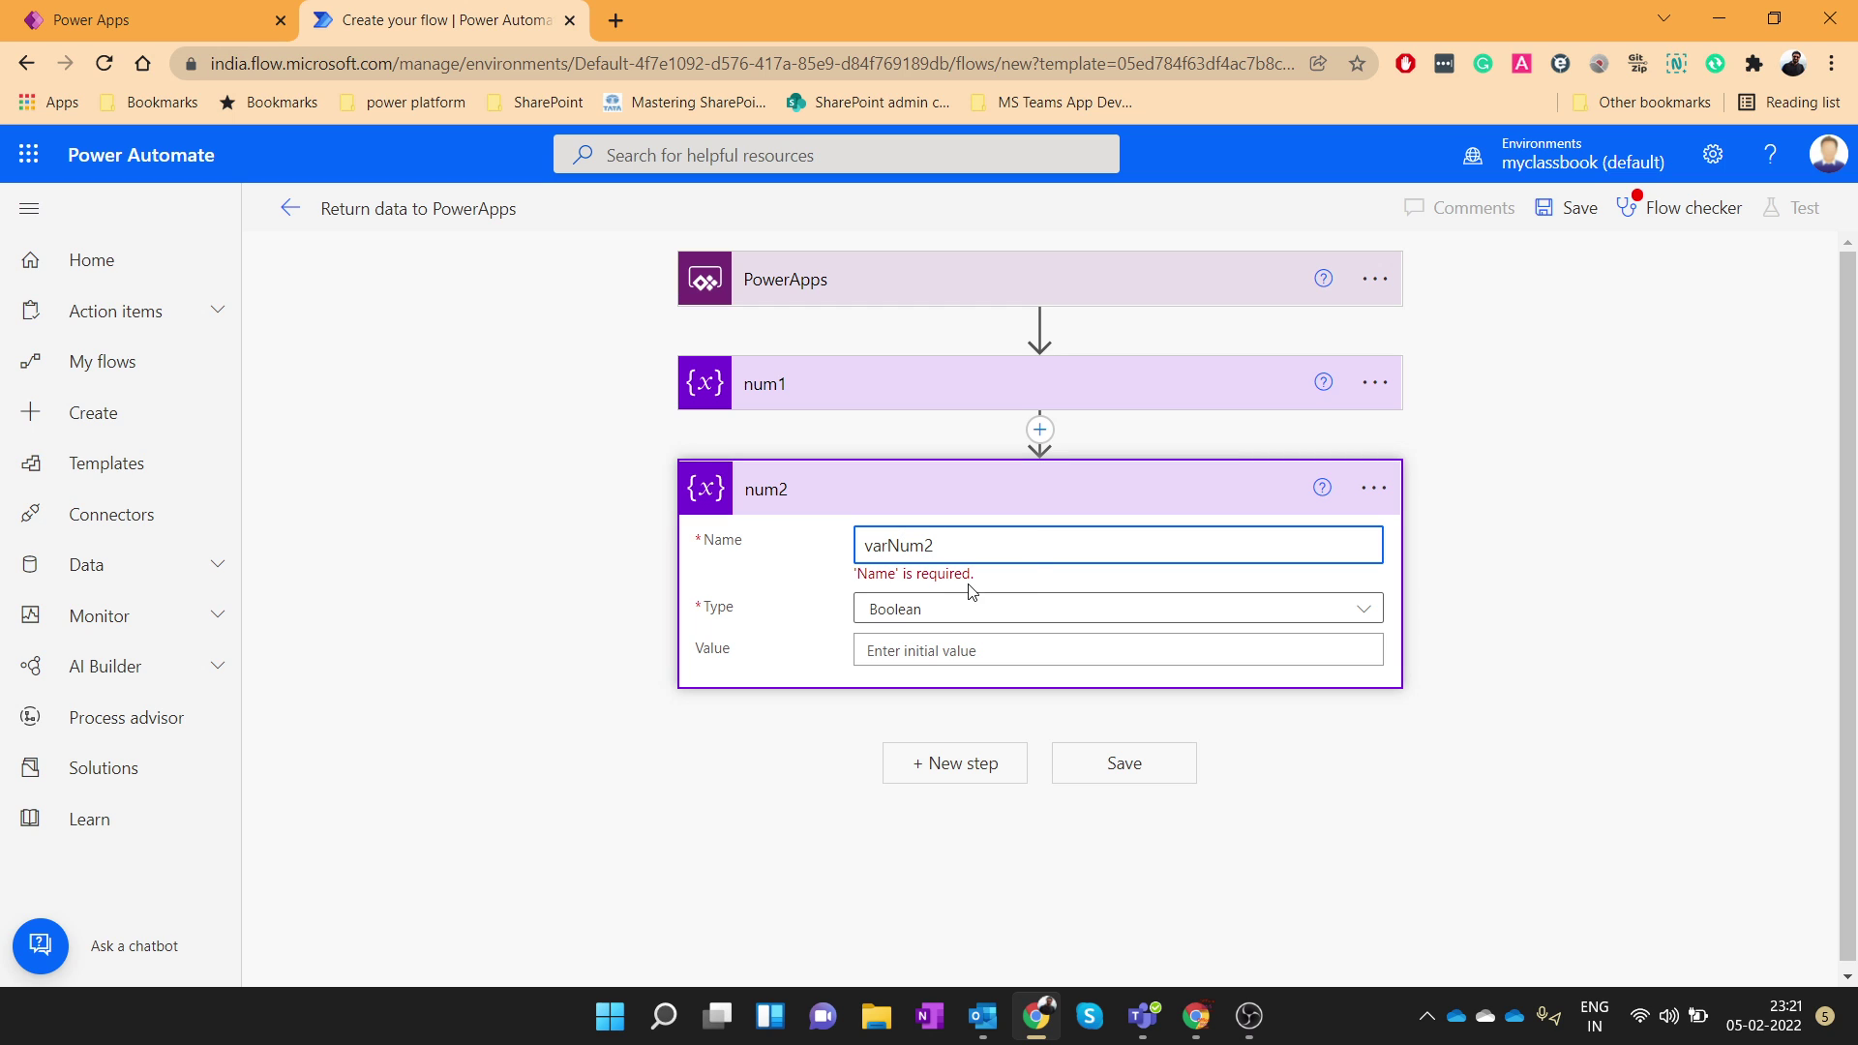
pyautogui.click(967, 608)
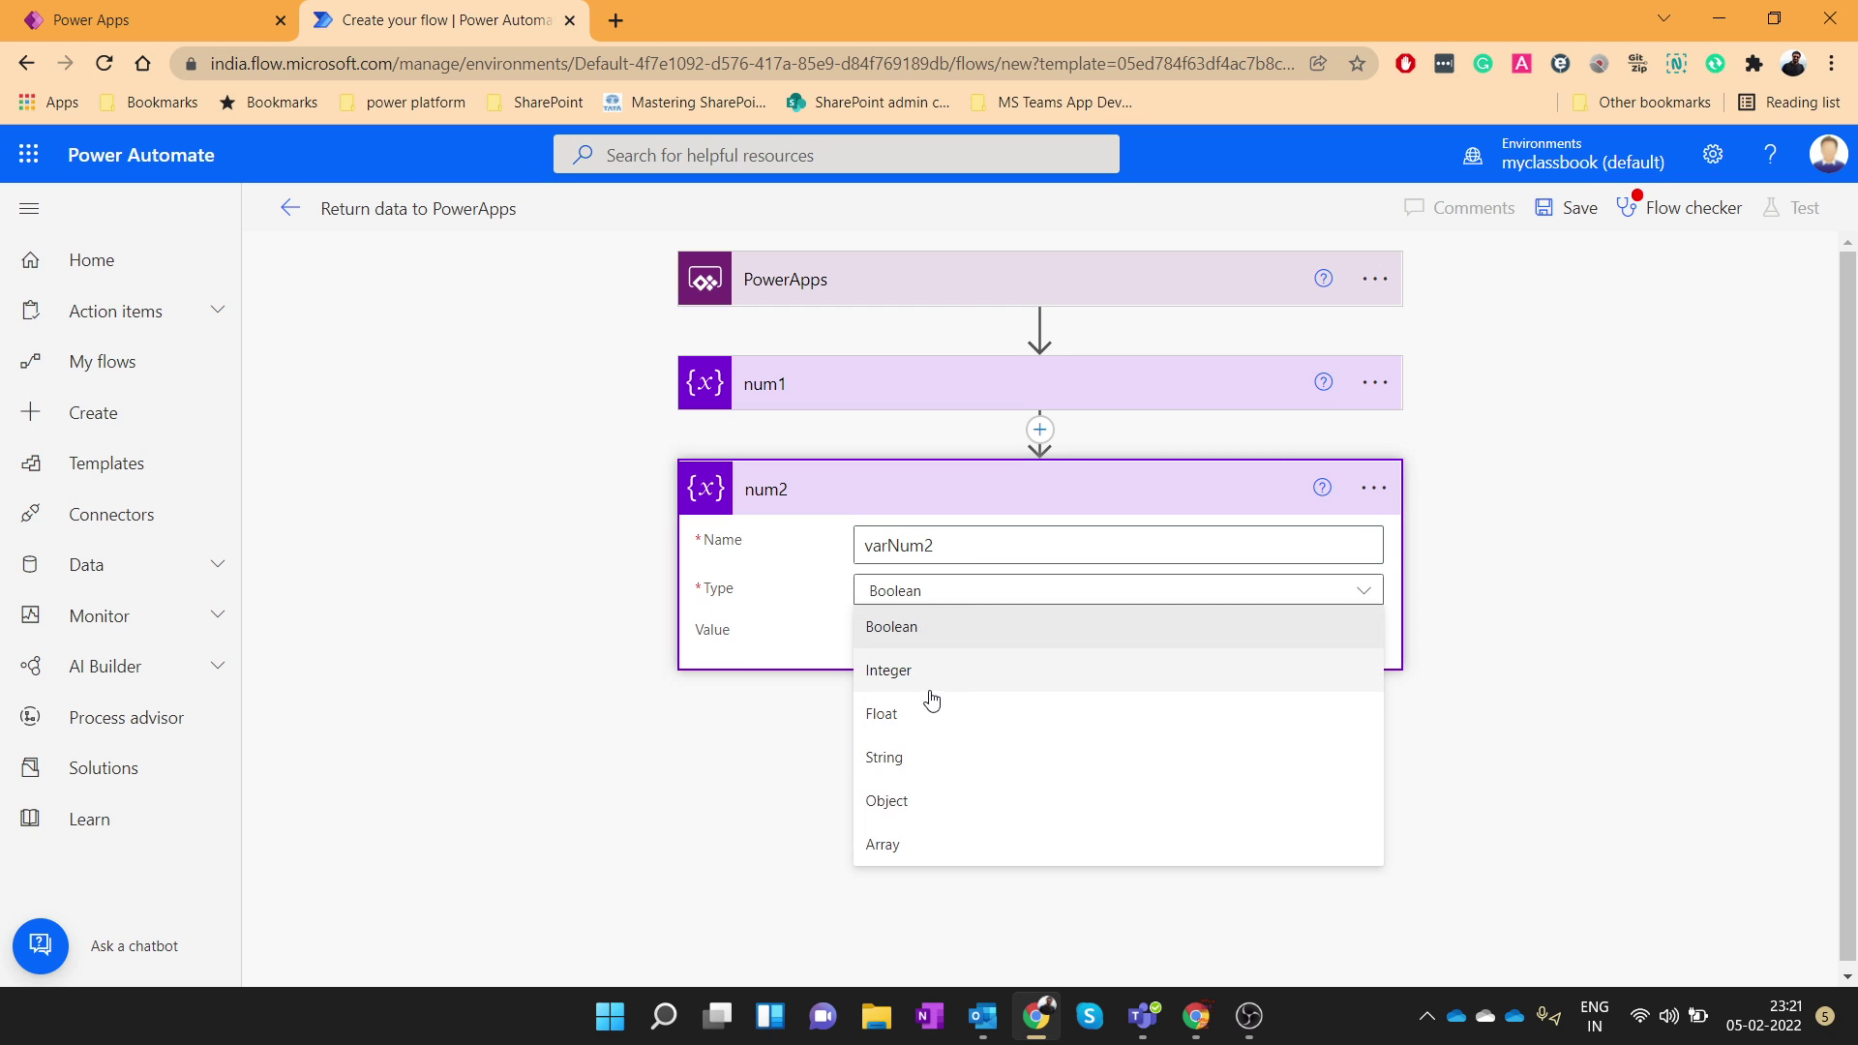
pyautogui.click(916, 686)
pyautogui.click(940, 635)
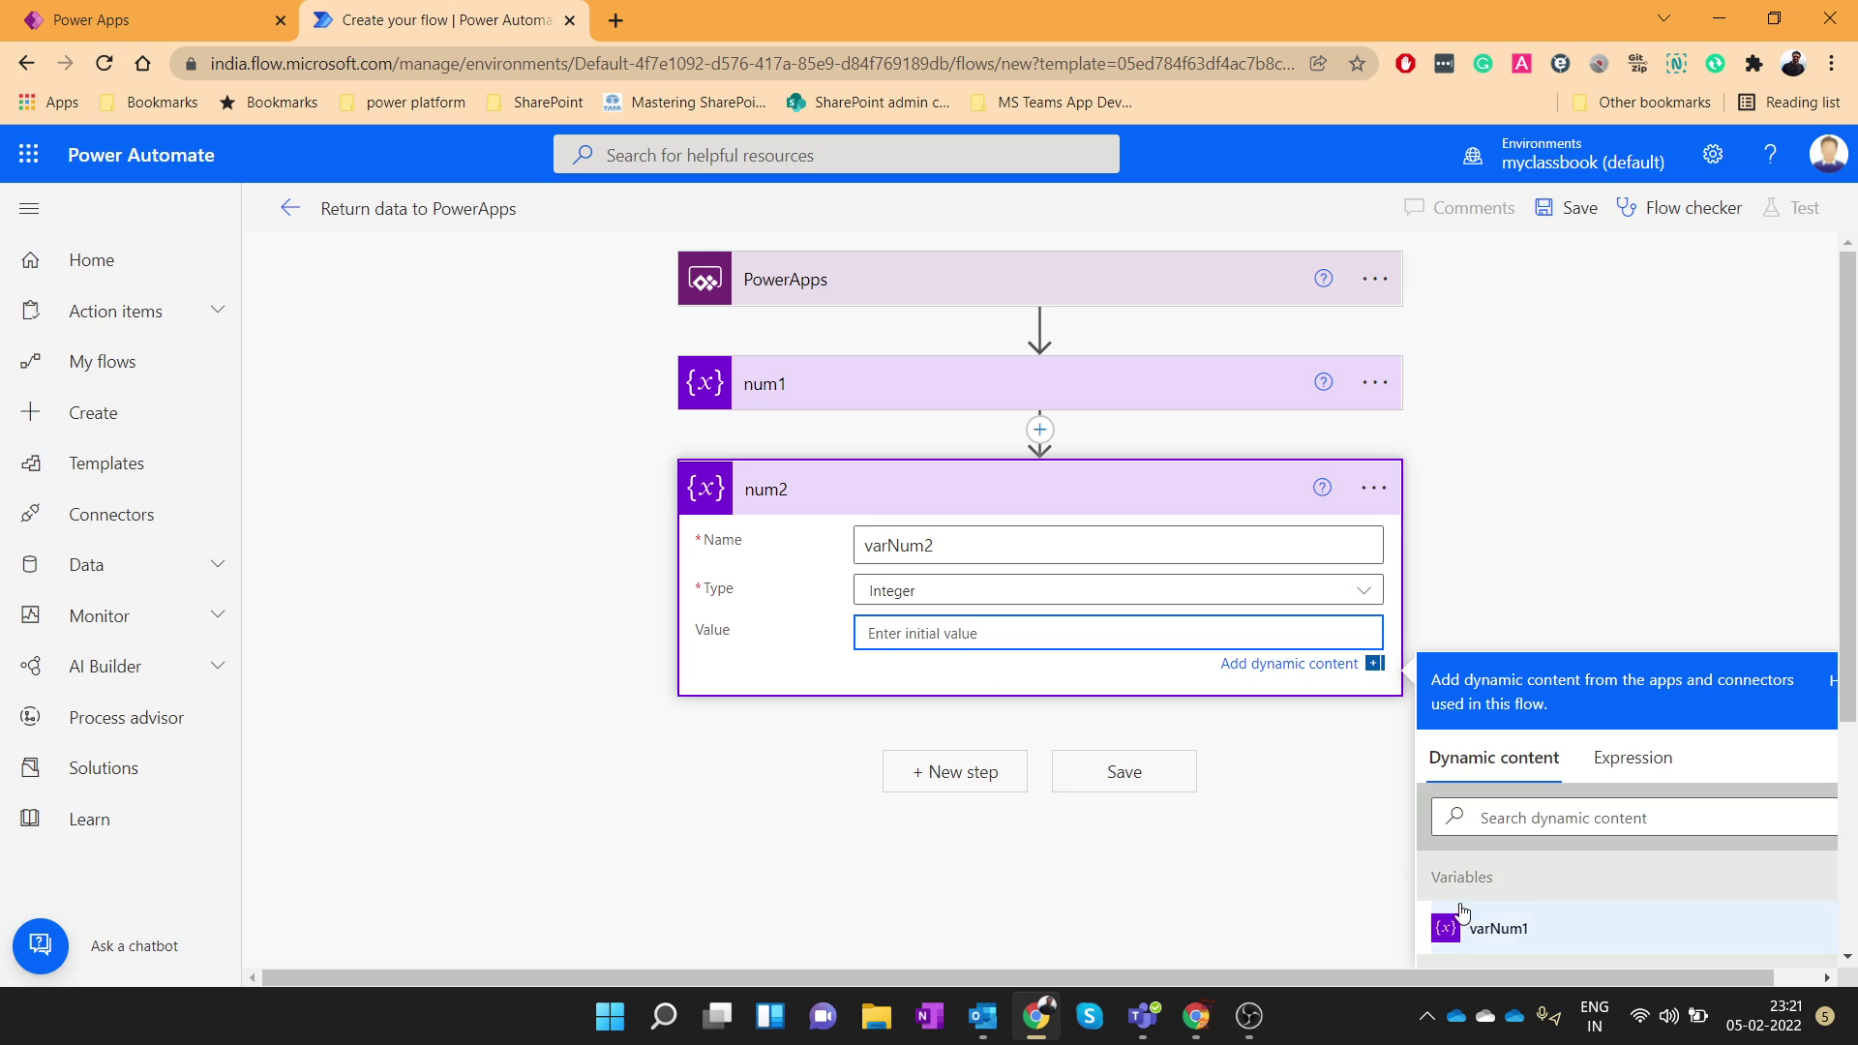
pyautogui.click(1484, 792)
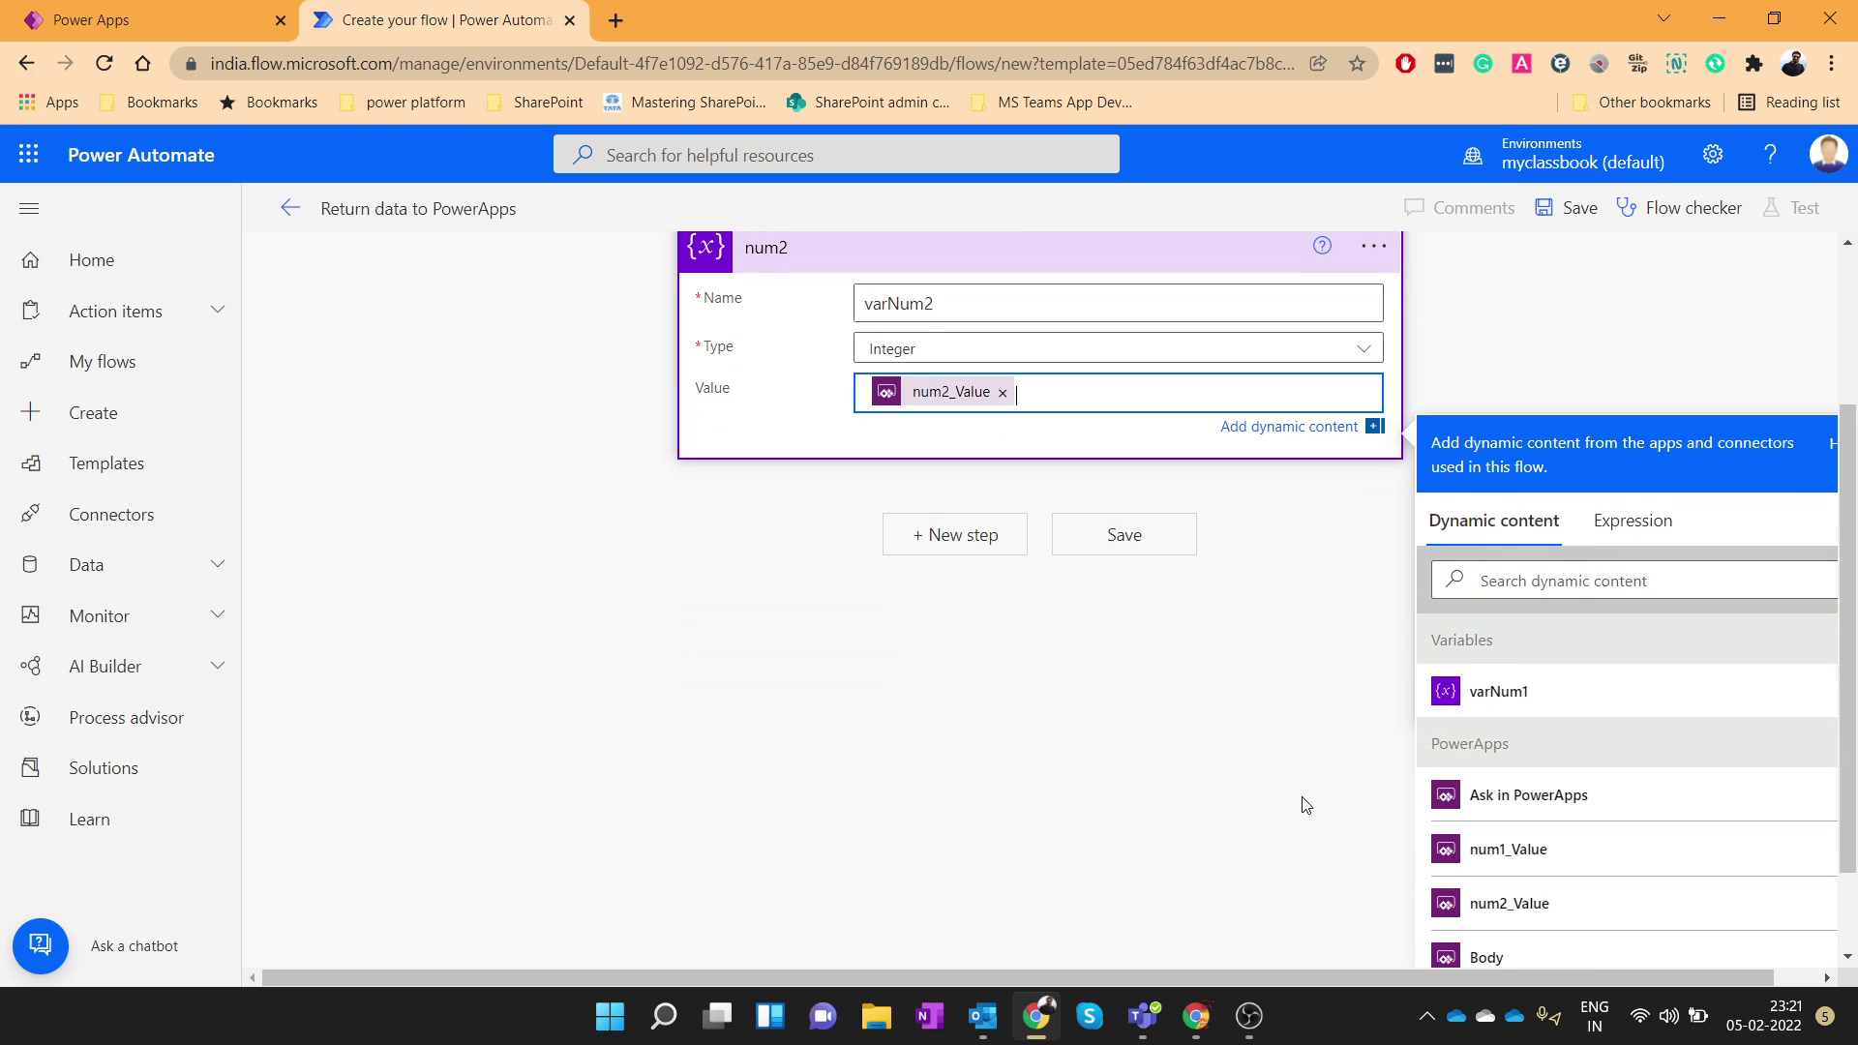
# Add a Respond to a PowerApp or flow action with a Text output named myanswer.
pyautogui.click(951, 542)
pyautogui.write('respond')
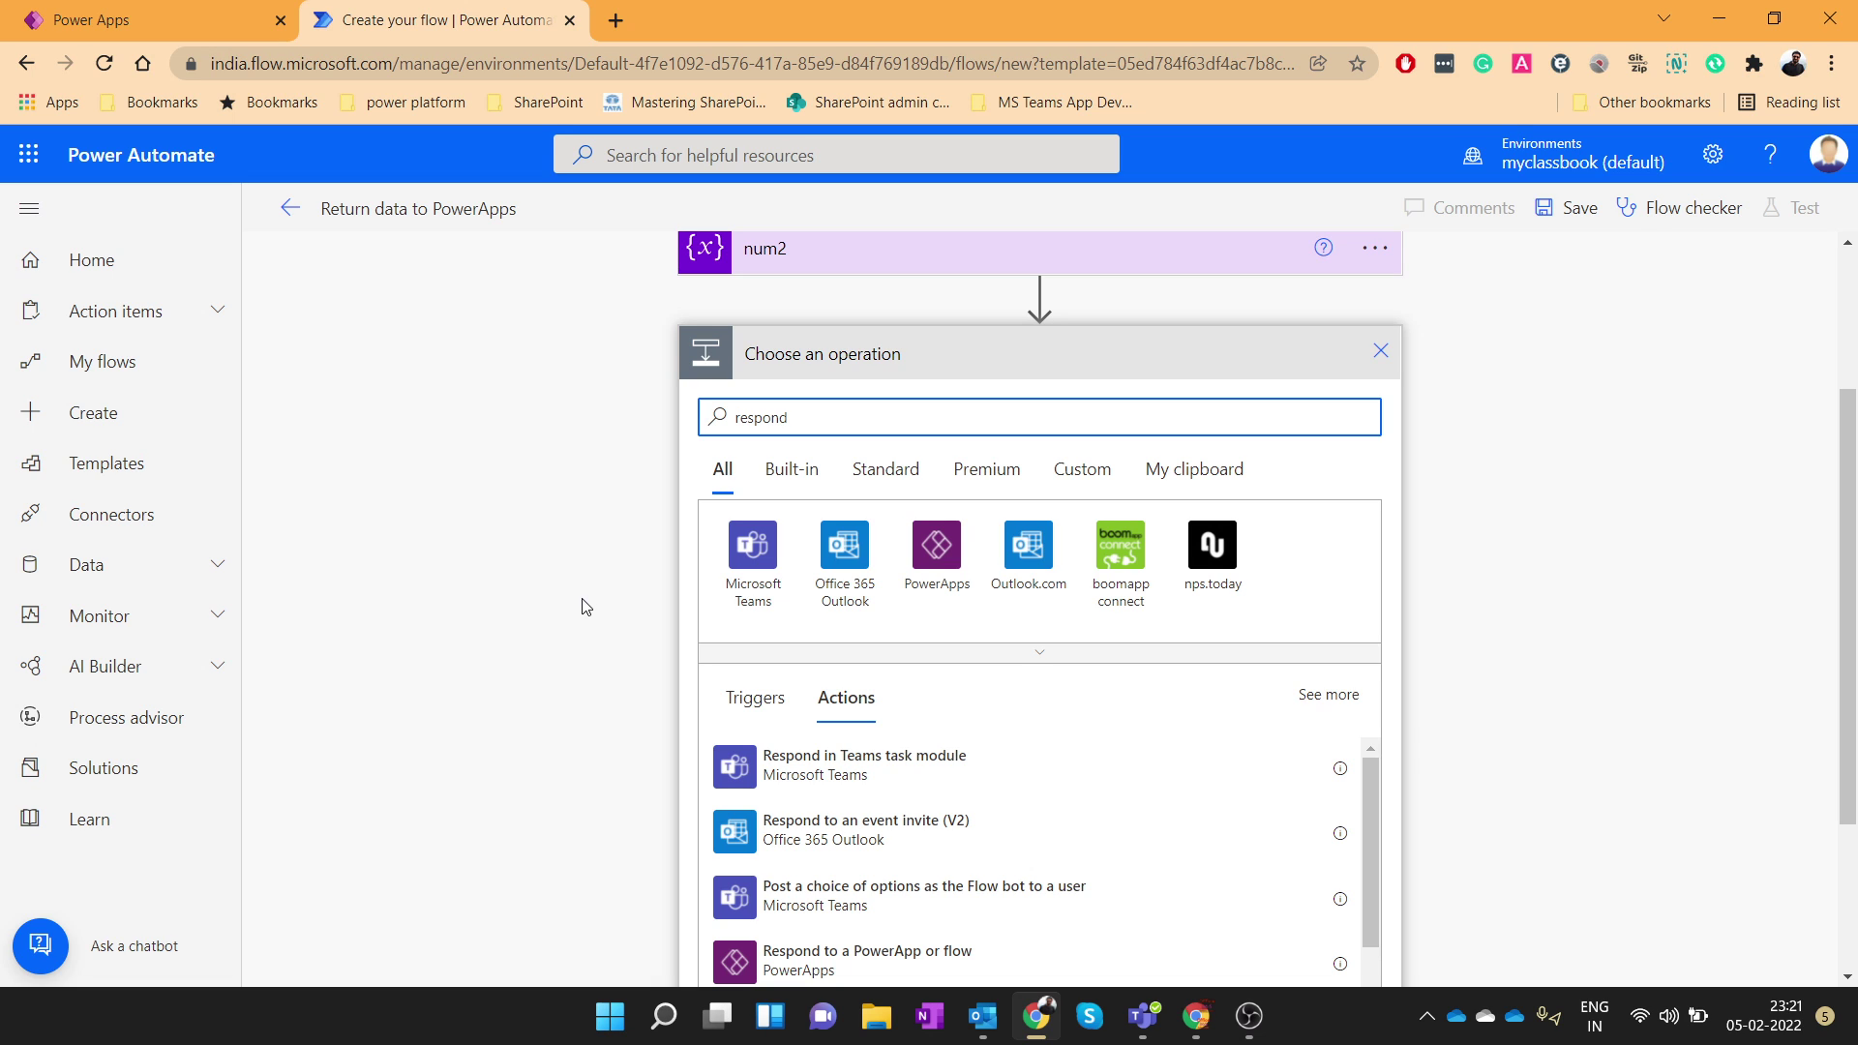
pyautogui.scroll(-3, 584, 606)
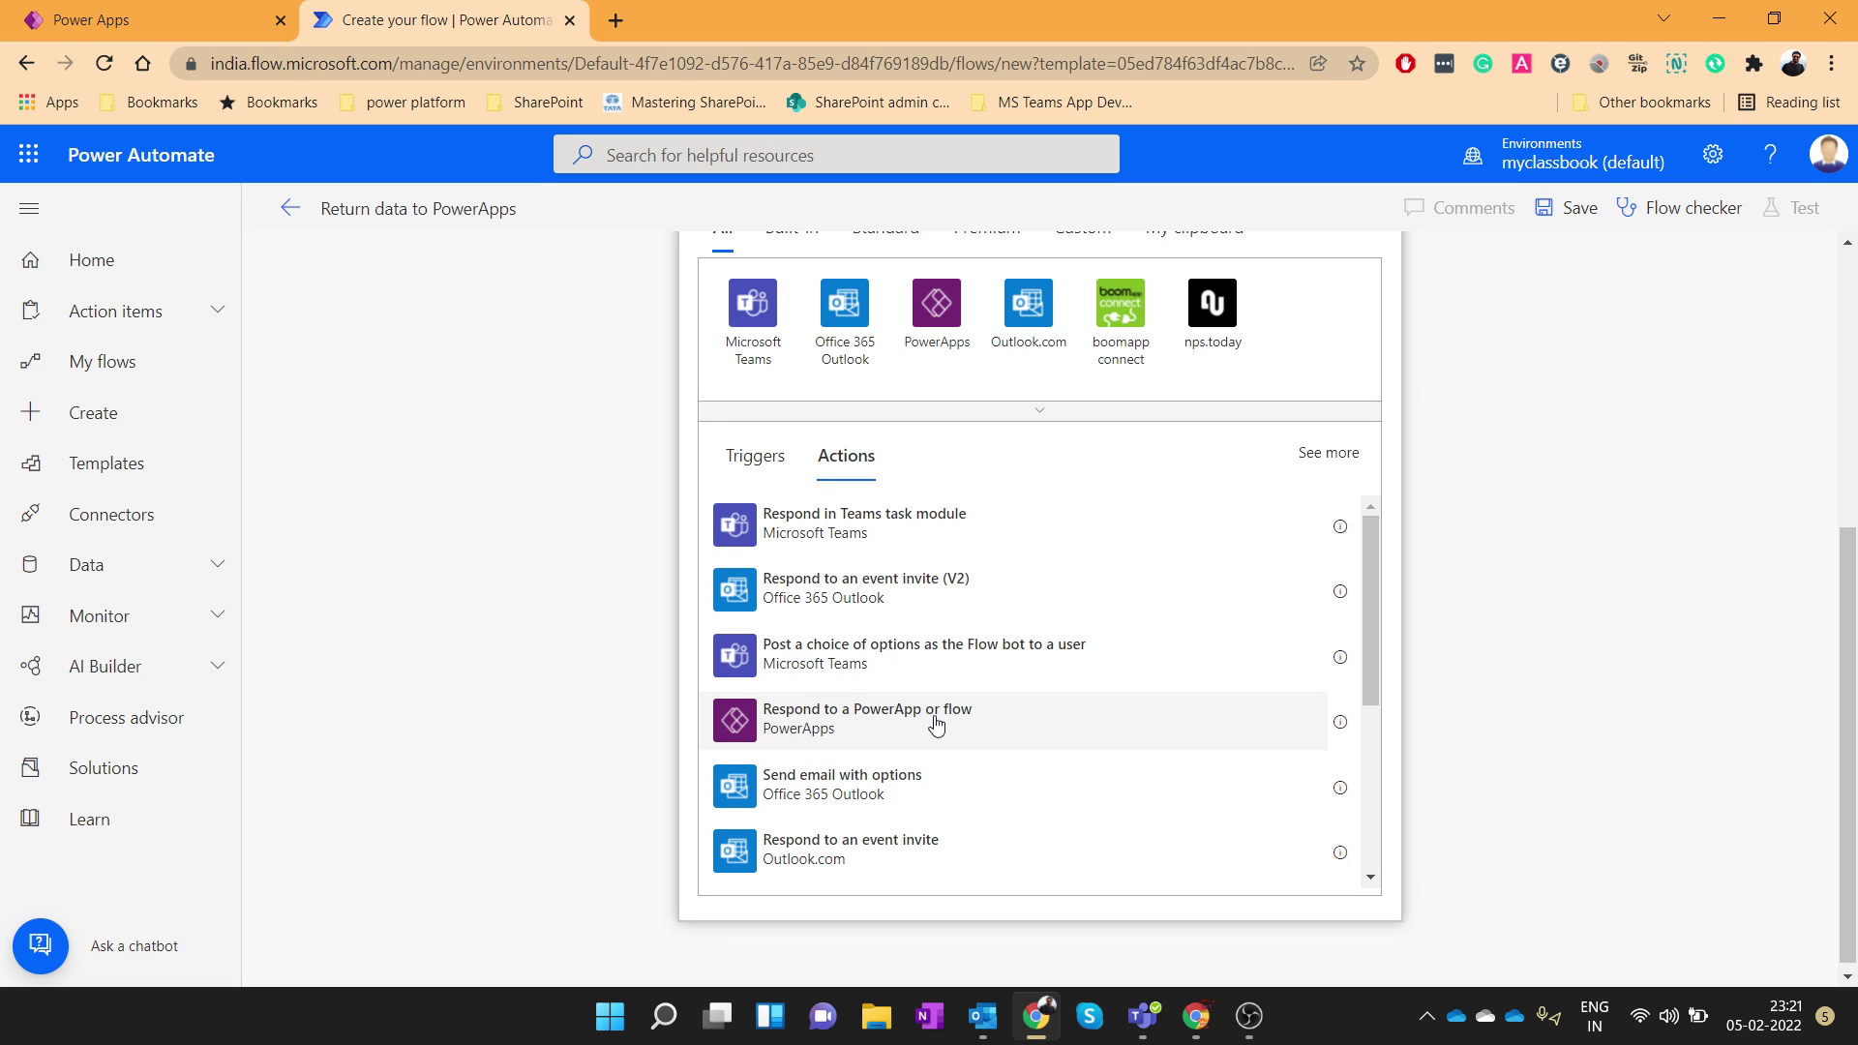
pyautogui.click(932, 726)
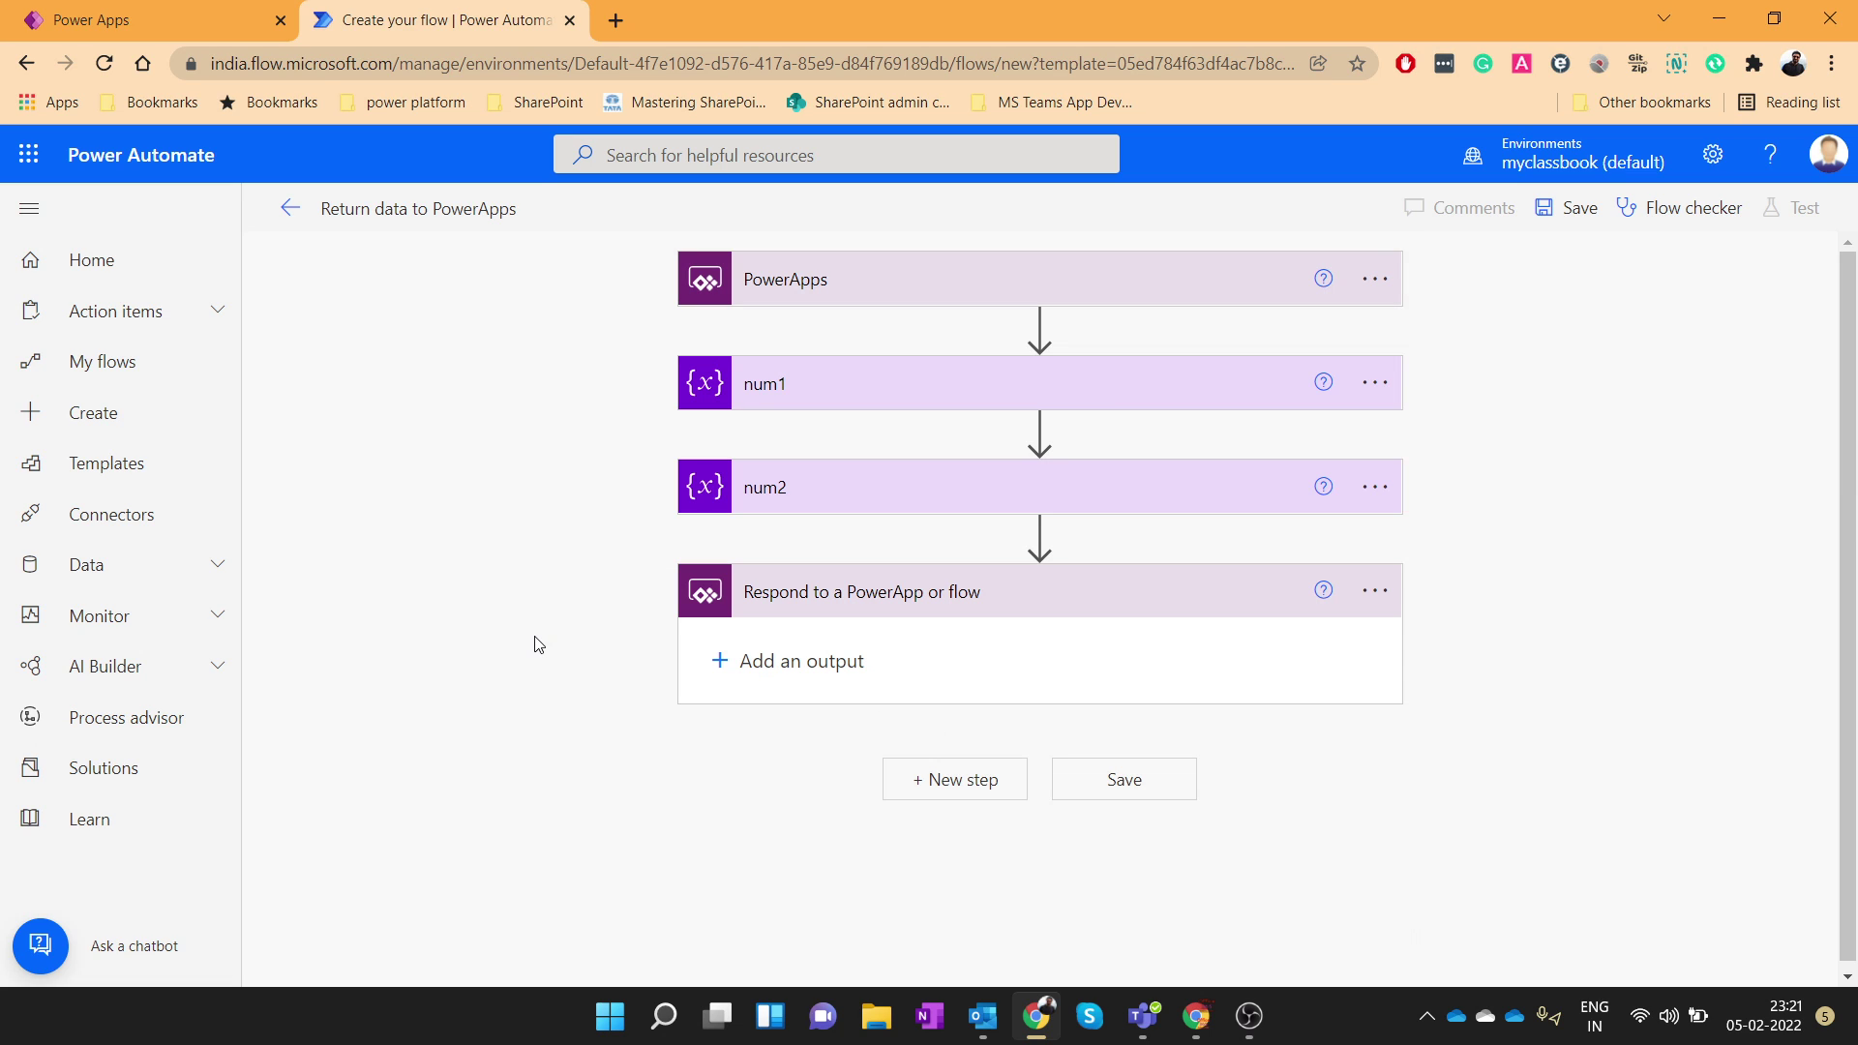
pyautogui.click(790, 665)
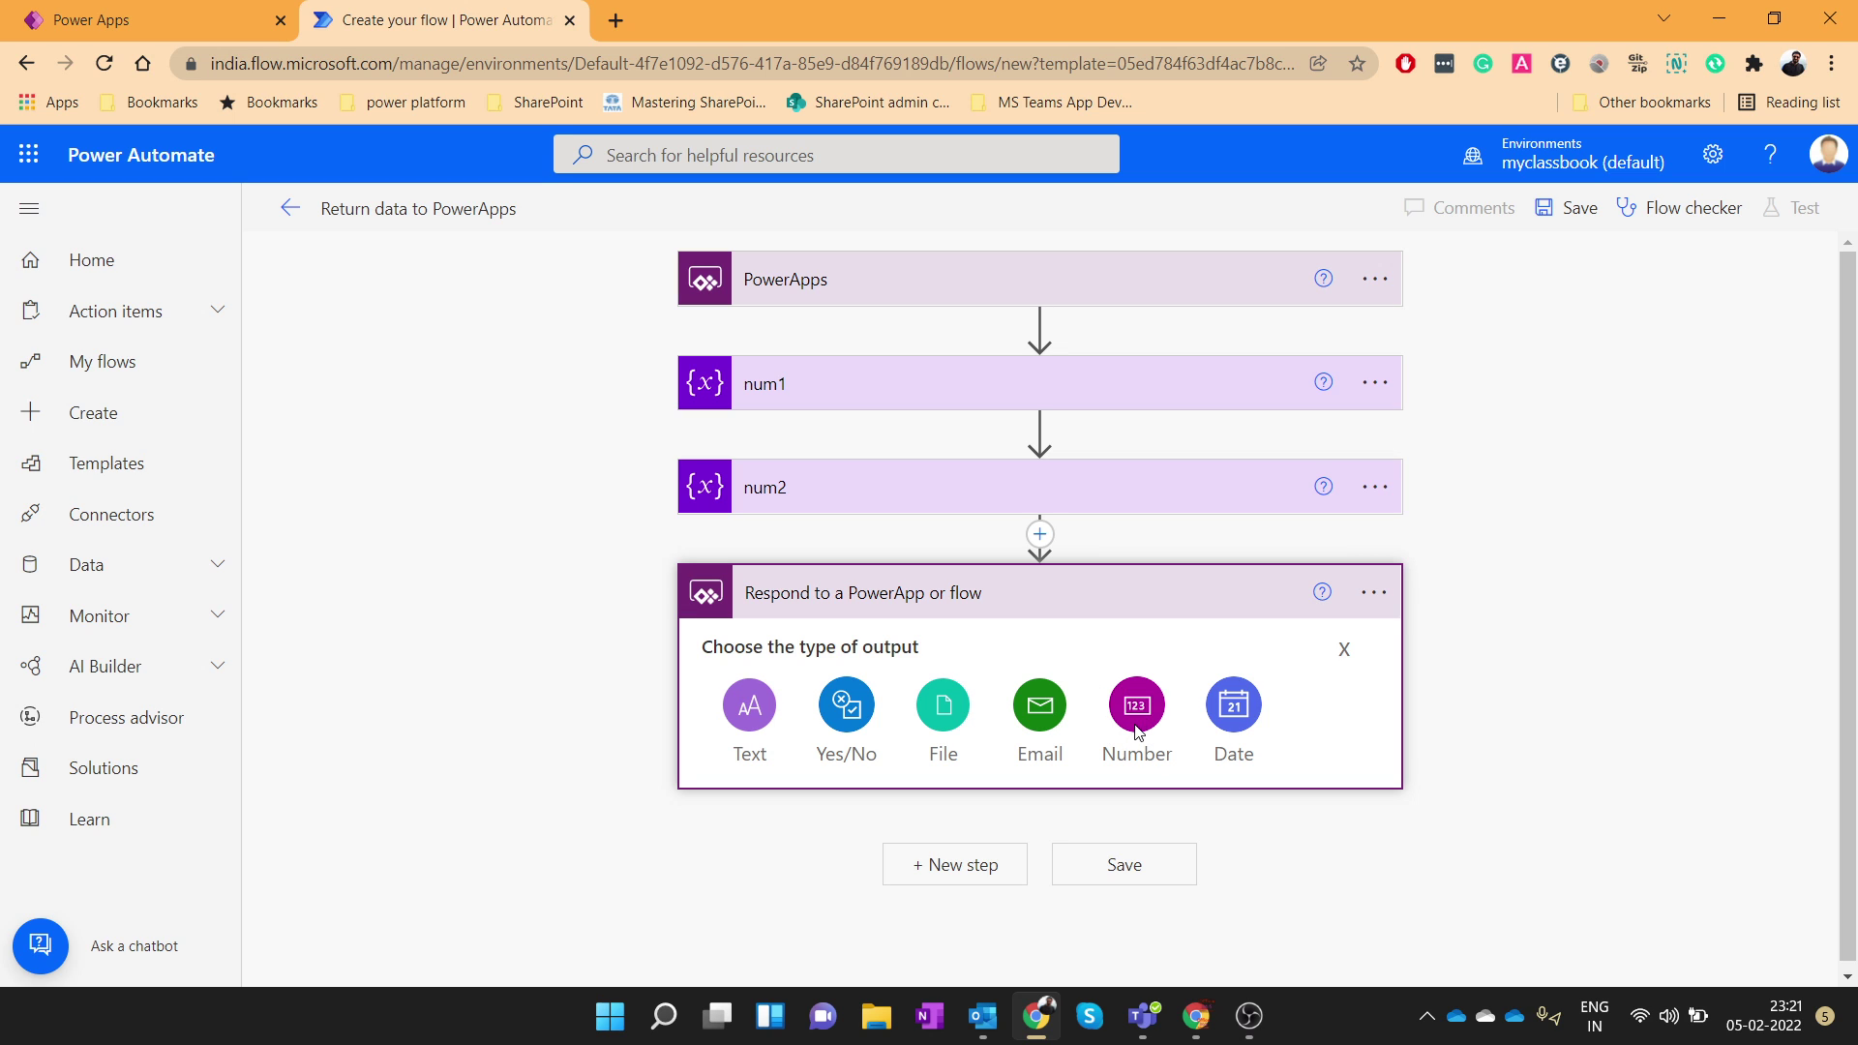
pyautogui.click(196, 21)
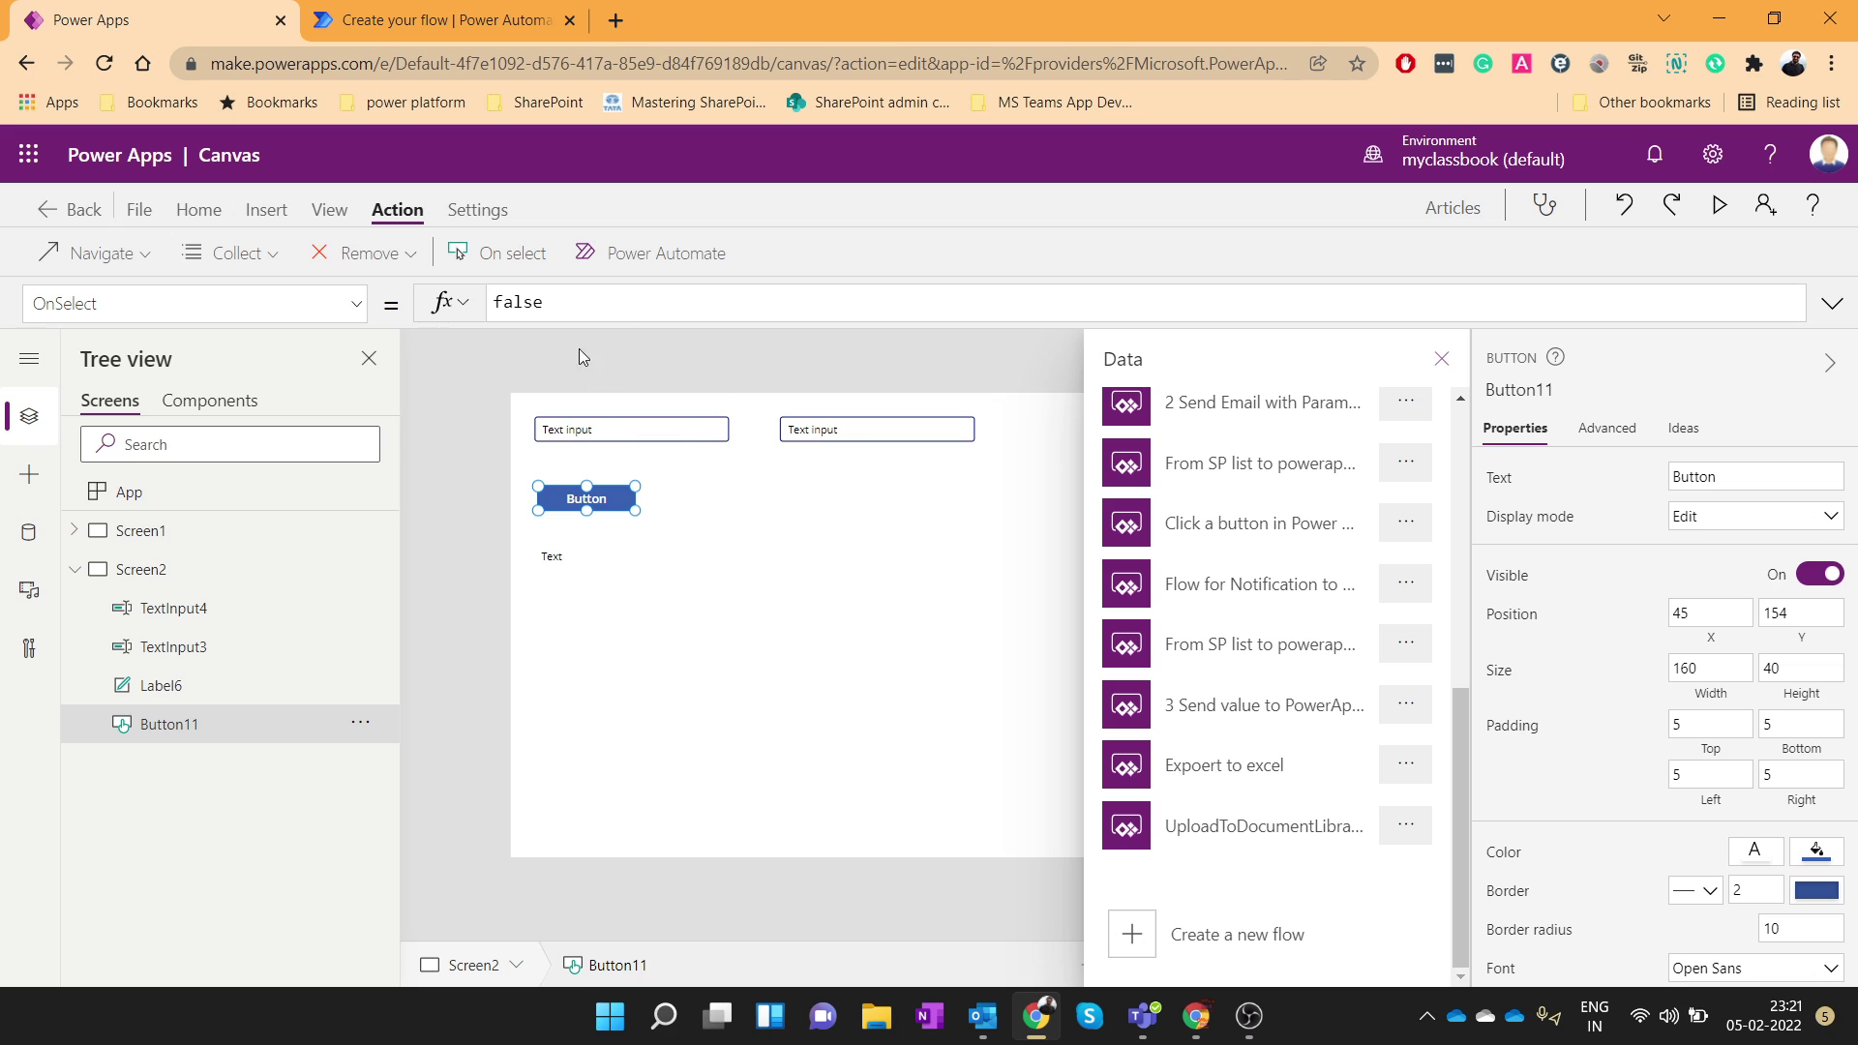
pyautogui.click(416, 21)
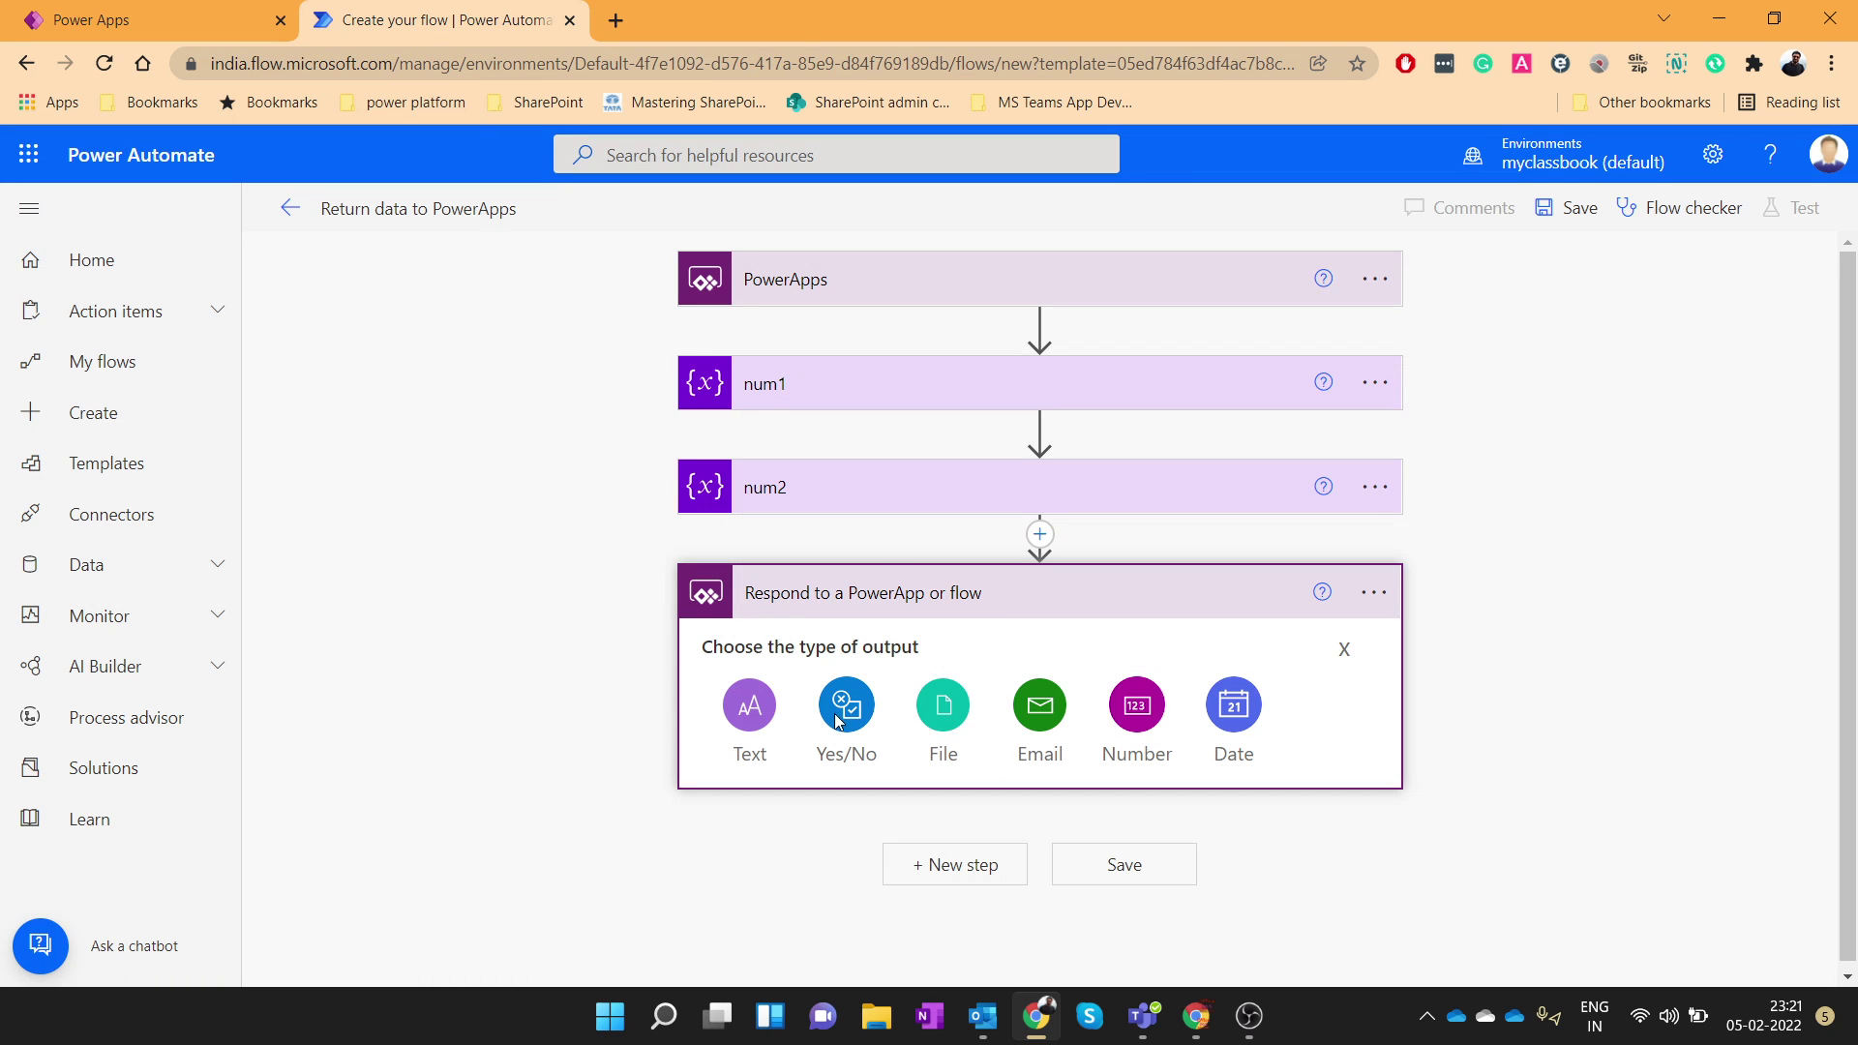
pyautogui.click(754, 714)
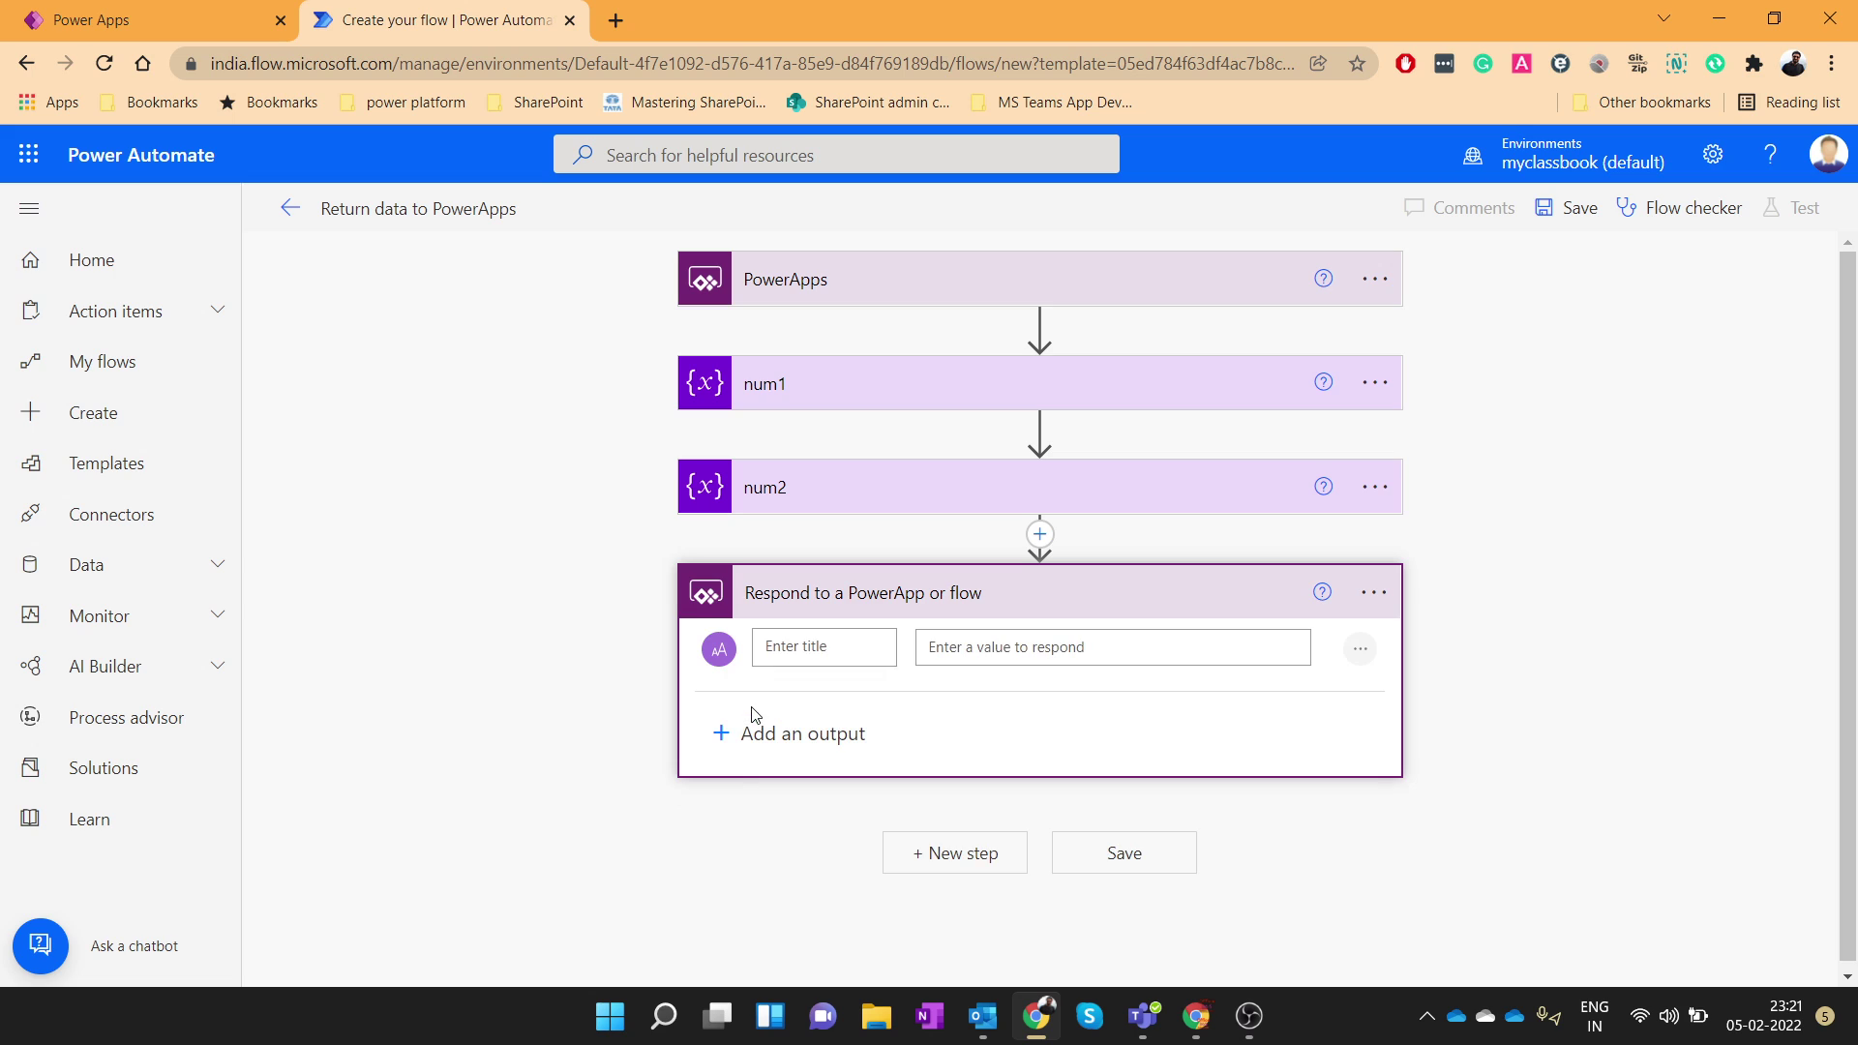
pyautogui.write('myanswer')
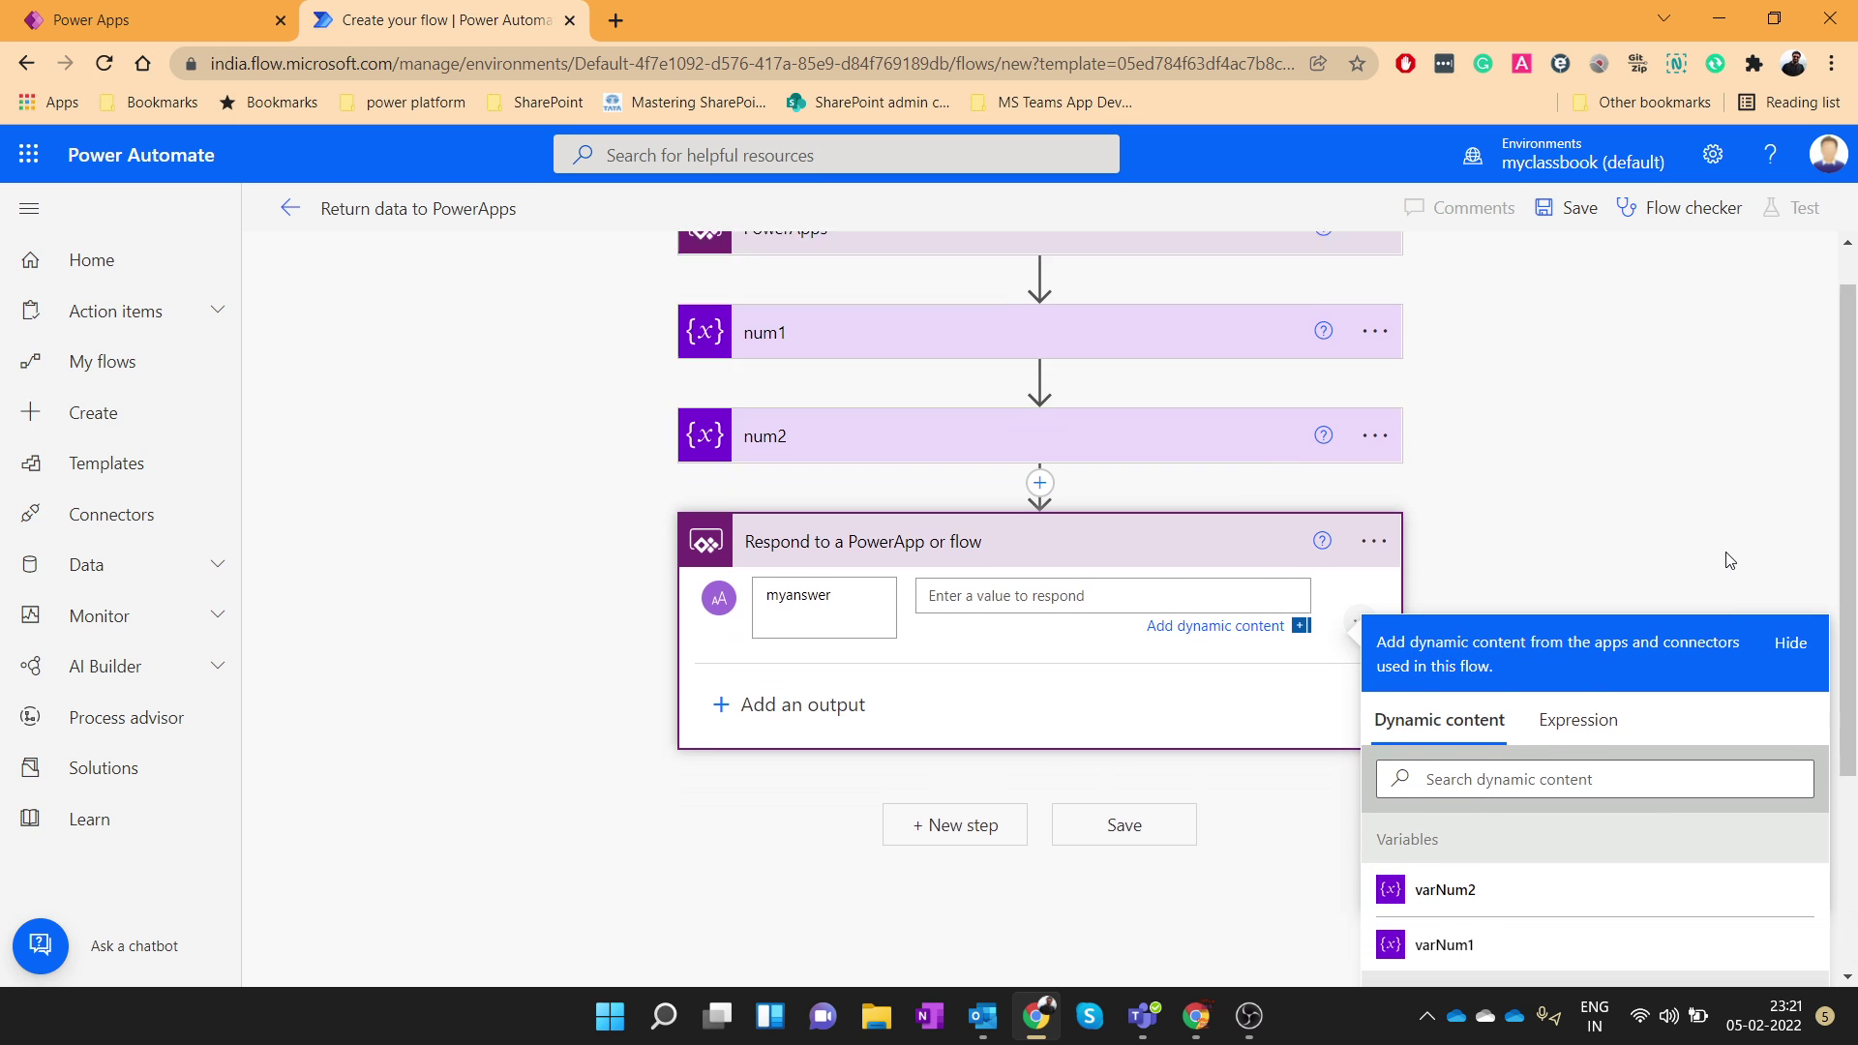
# Set myanswer to mul(variables('varNum1'),variables('varNum2')) and save the flow.
pyautogui.click(1547, 551)
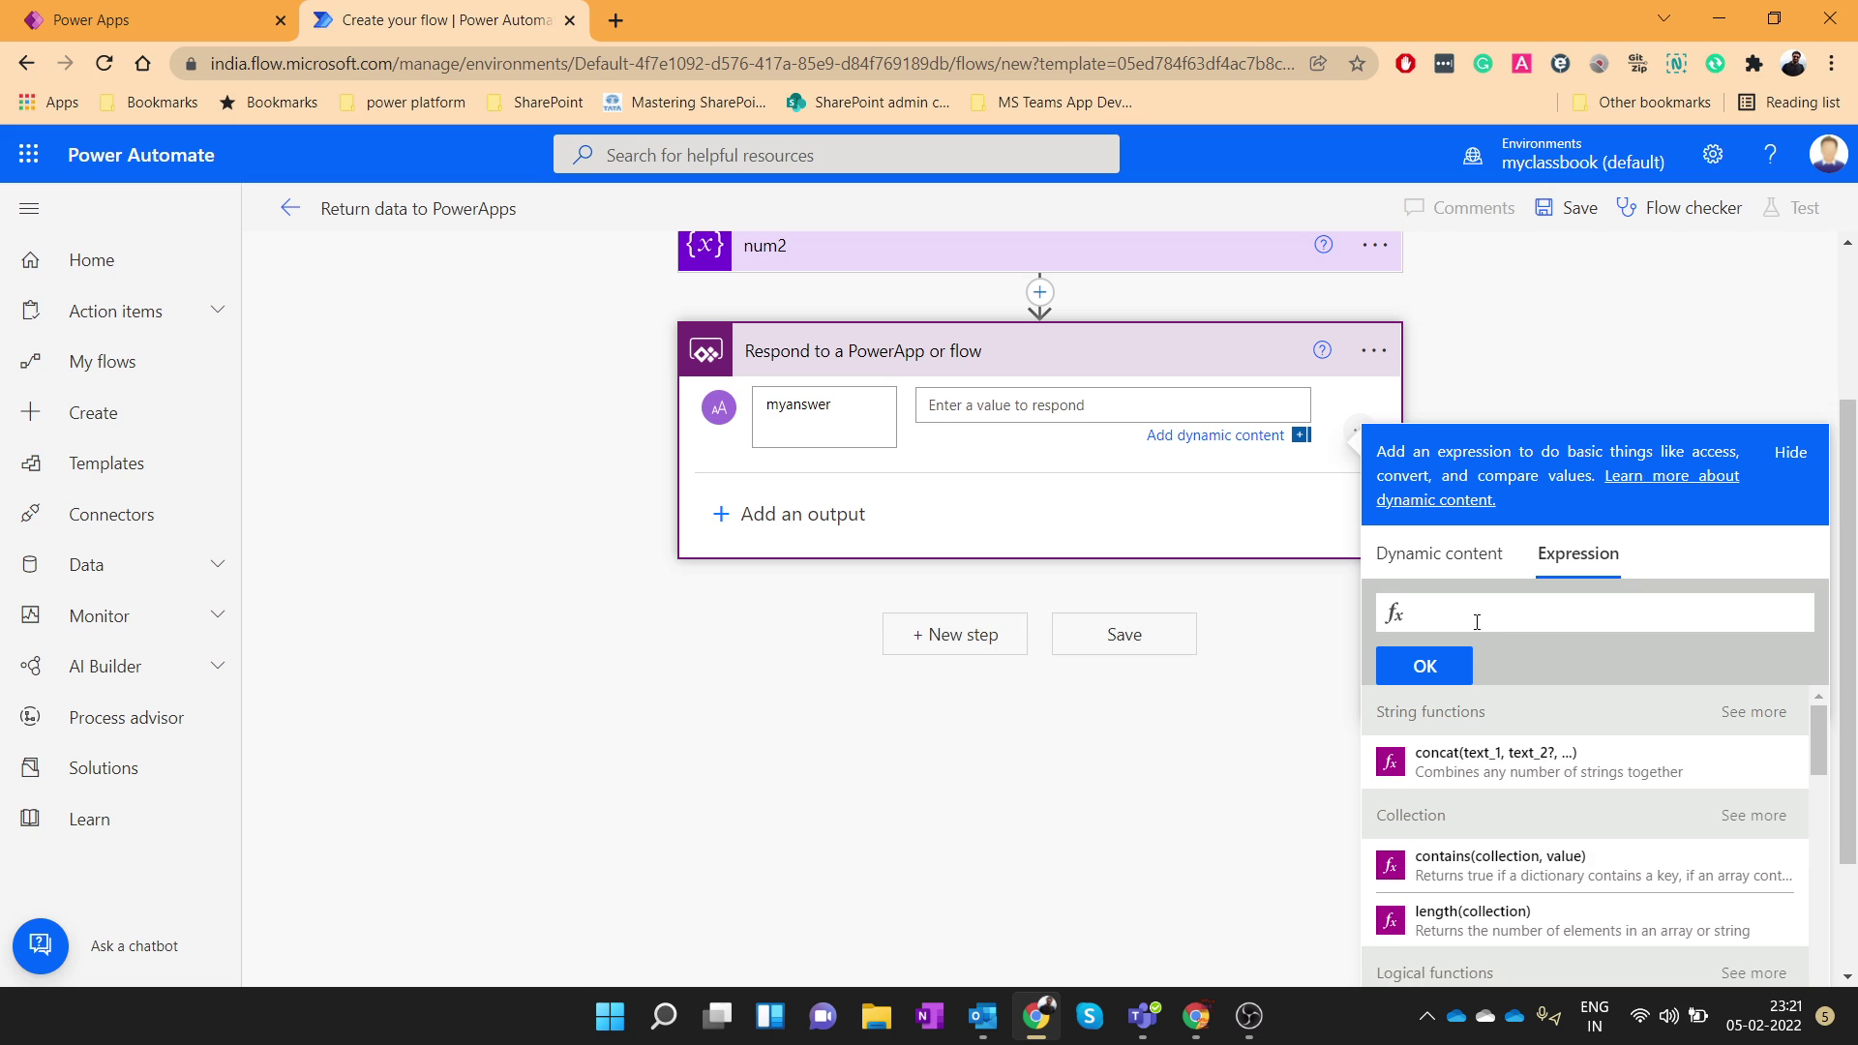
pyautogui.write('mul(')
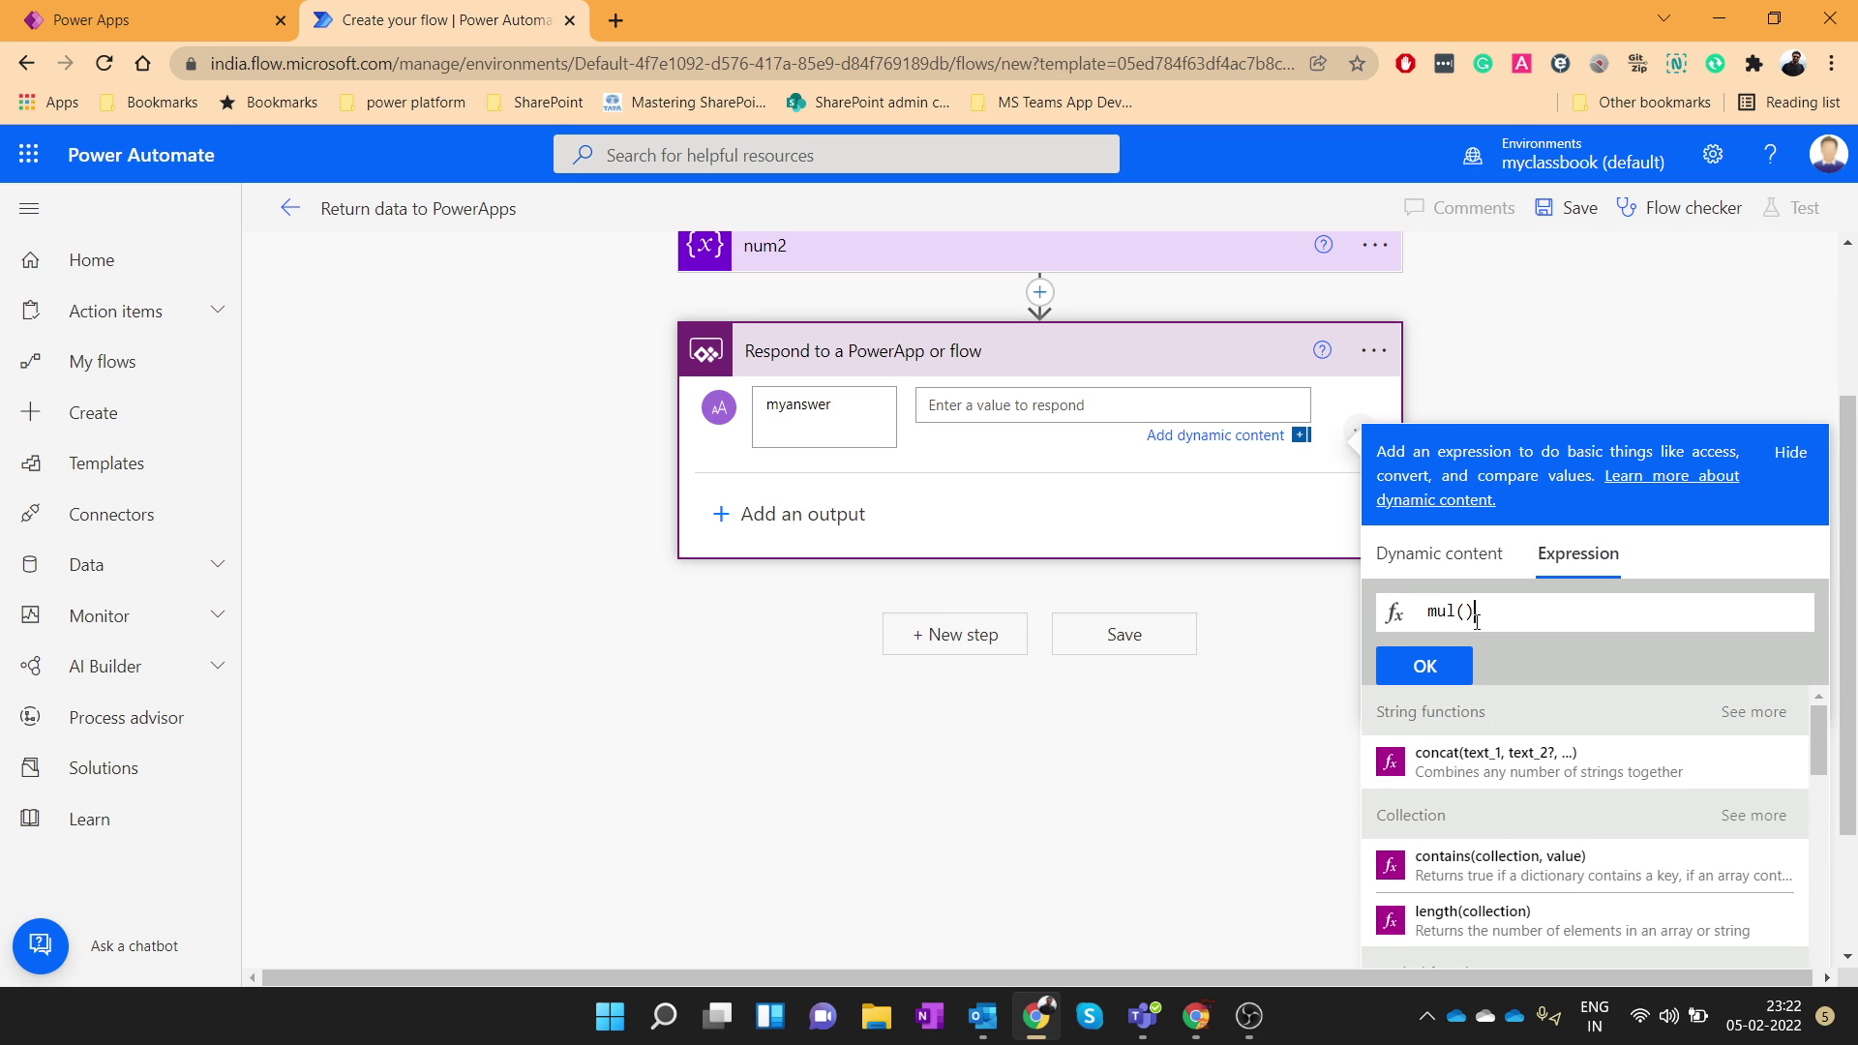
pyautogui.click(1475, 555)
pyautogui.click(1473, 799)
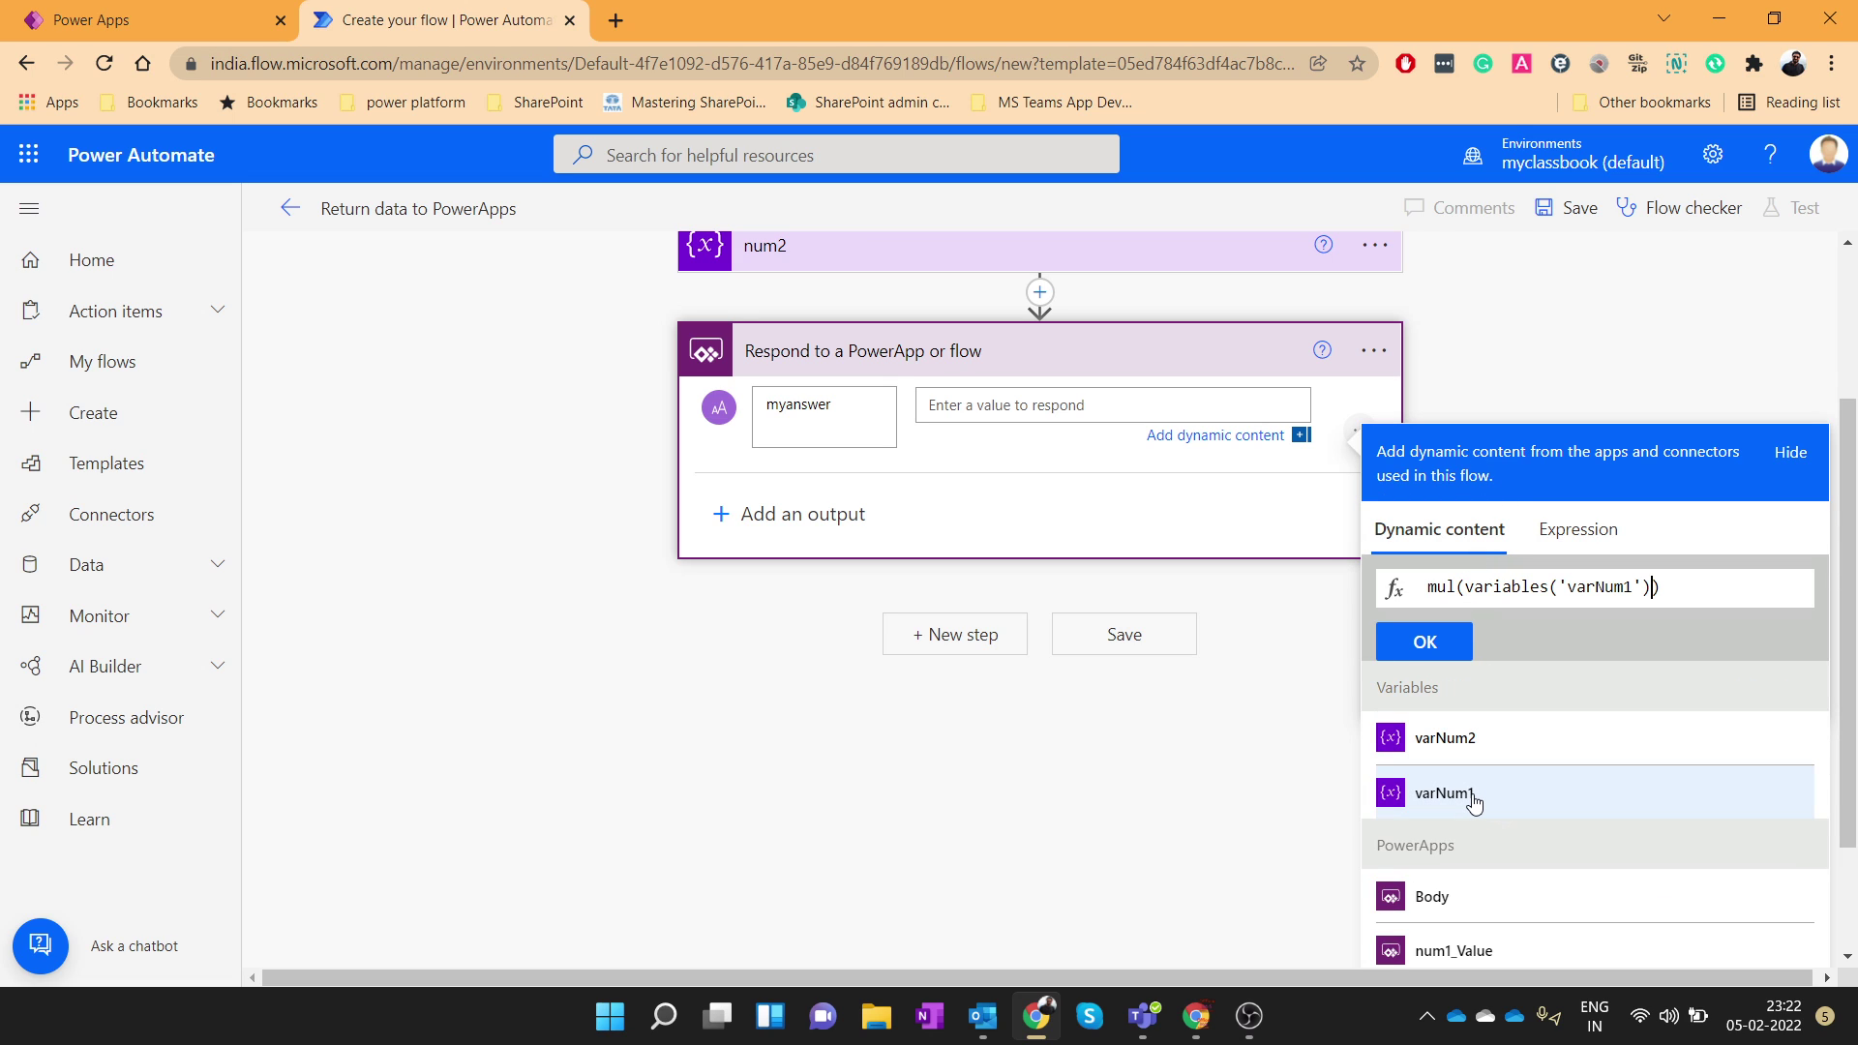
pyautogui.write(',')
pyautogui.click(1472, 738)
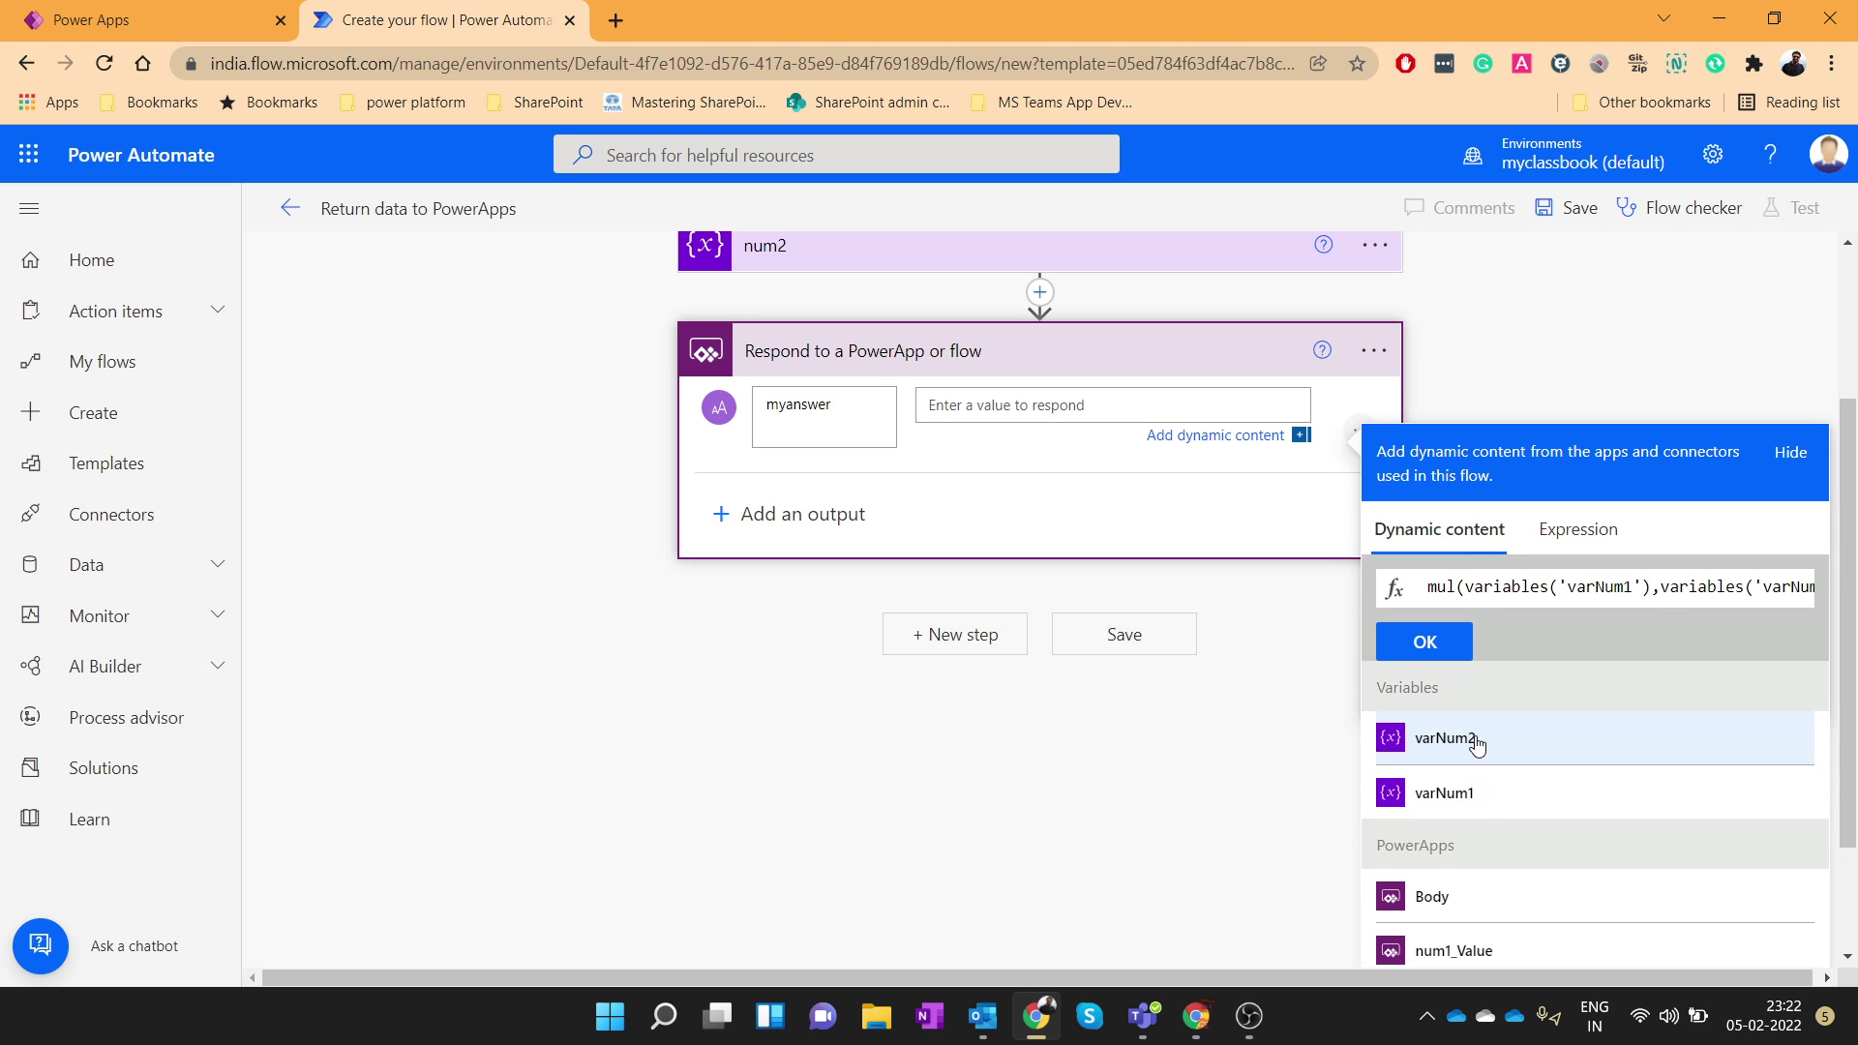
pyautogui.click(1449, 637)
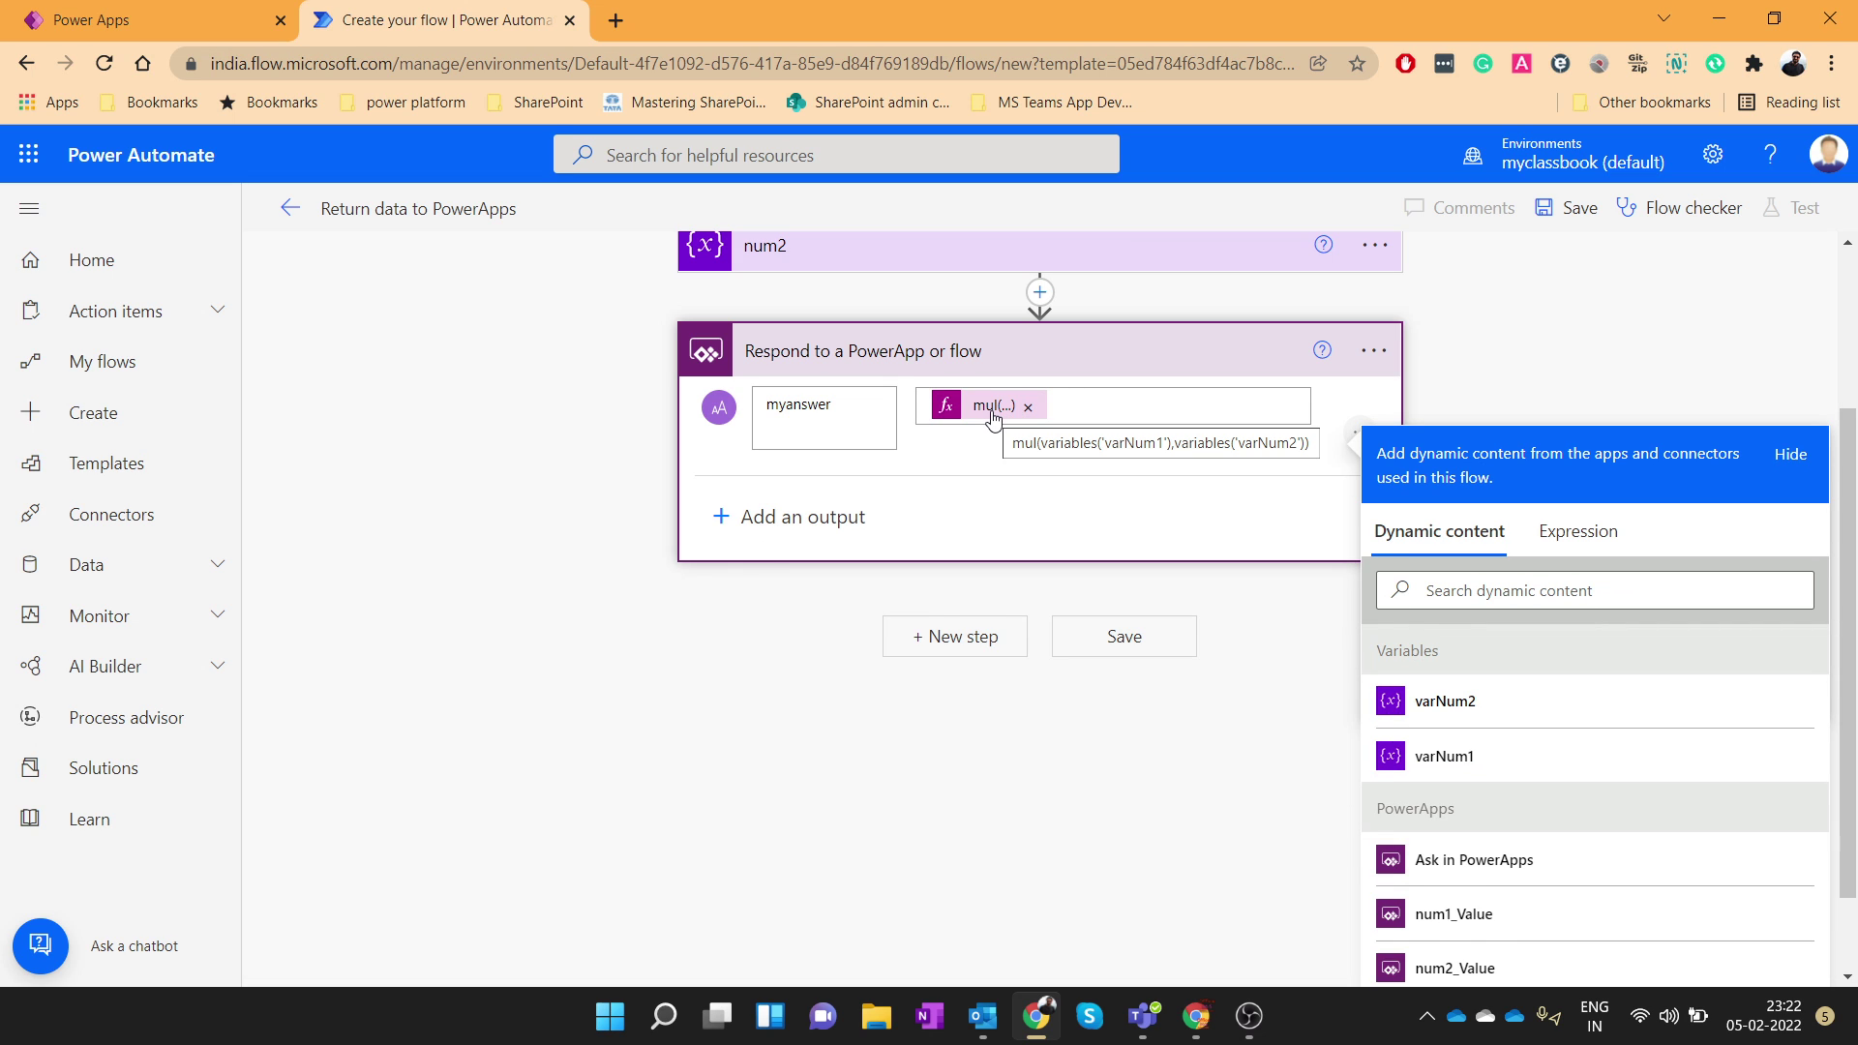
pyautogui.click(1123, 638)
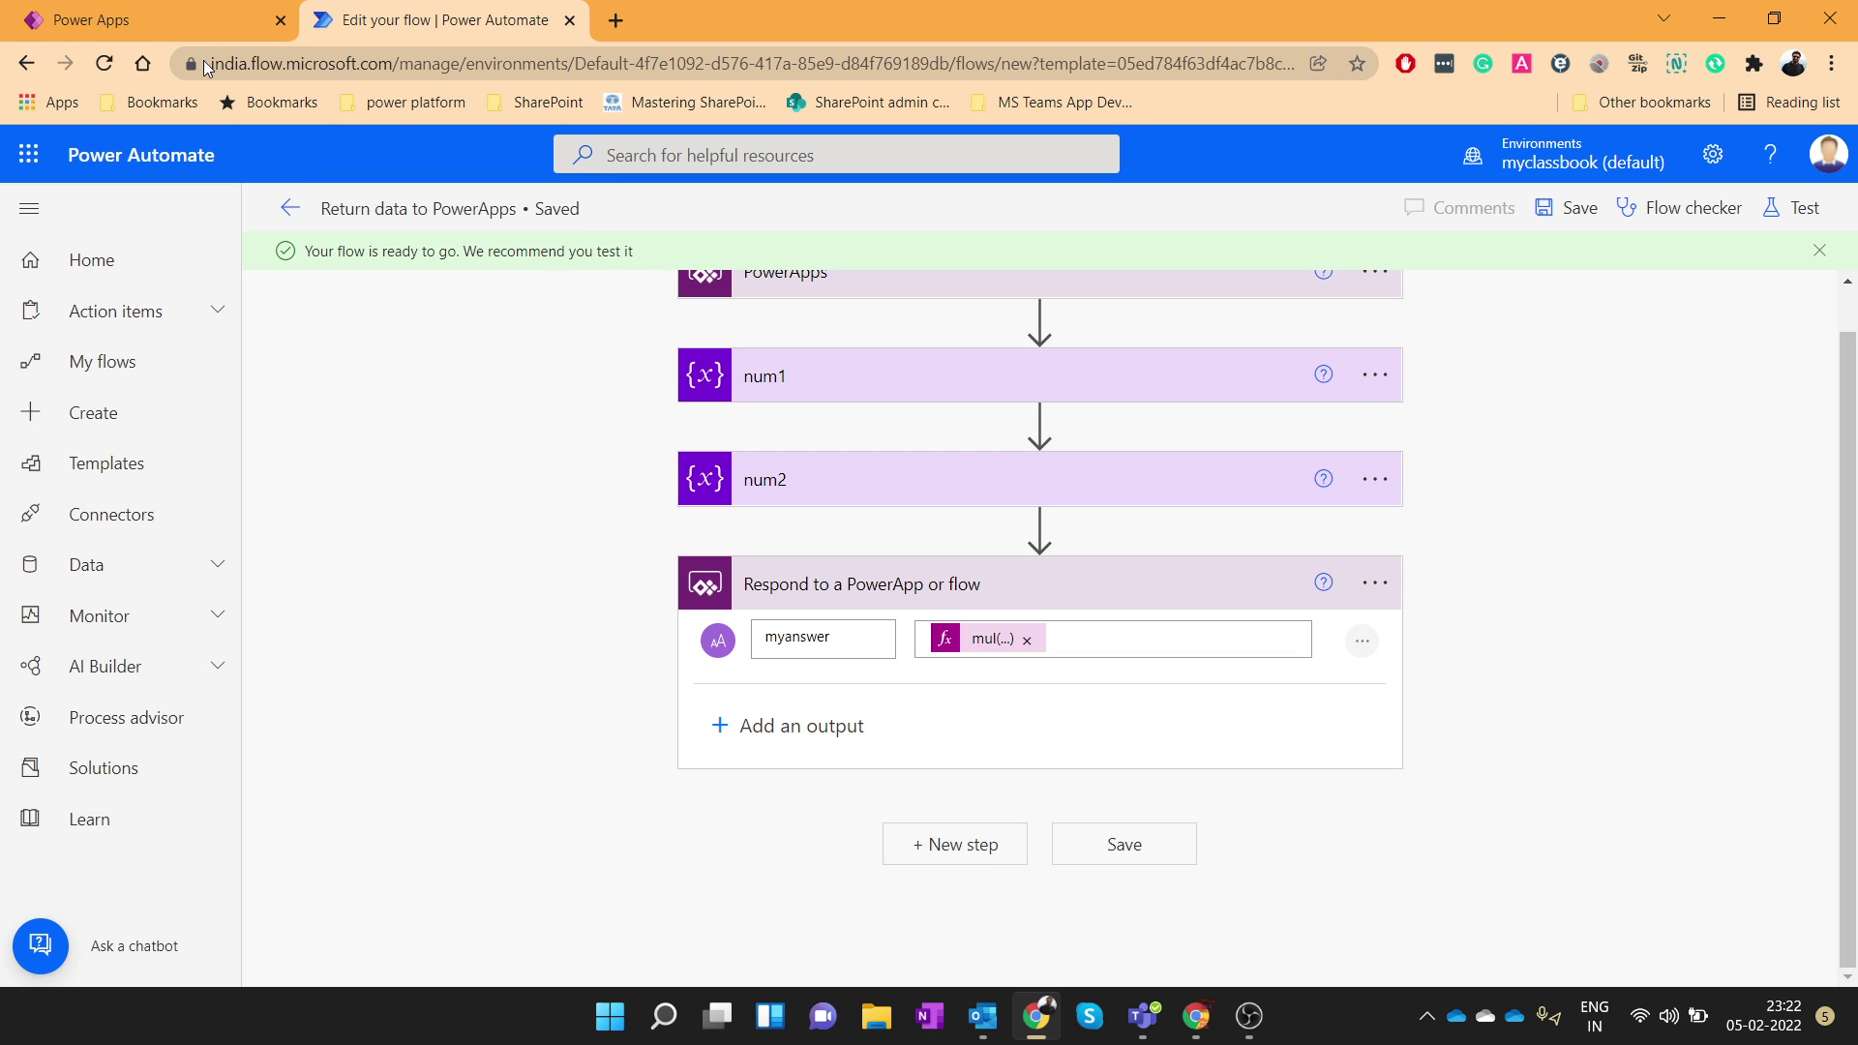
pyautogui.click(142, 28)
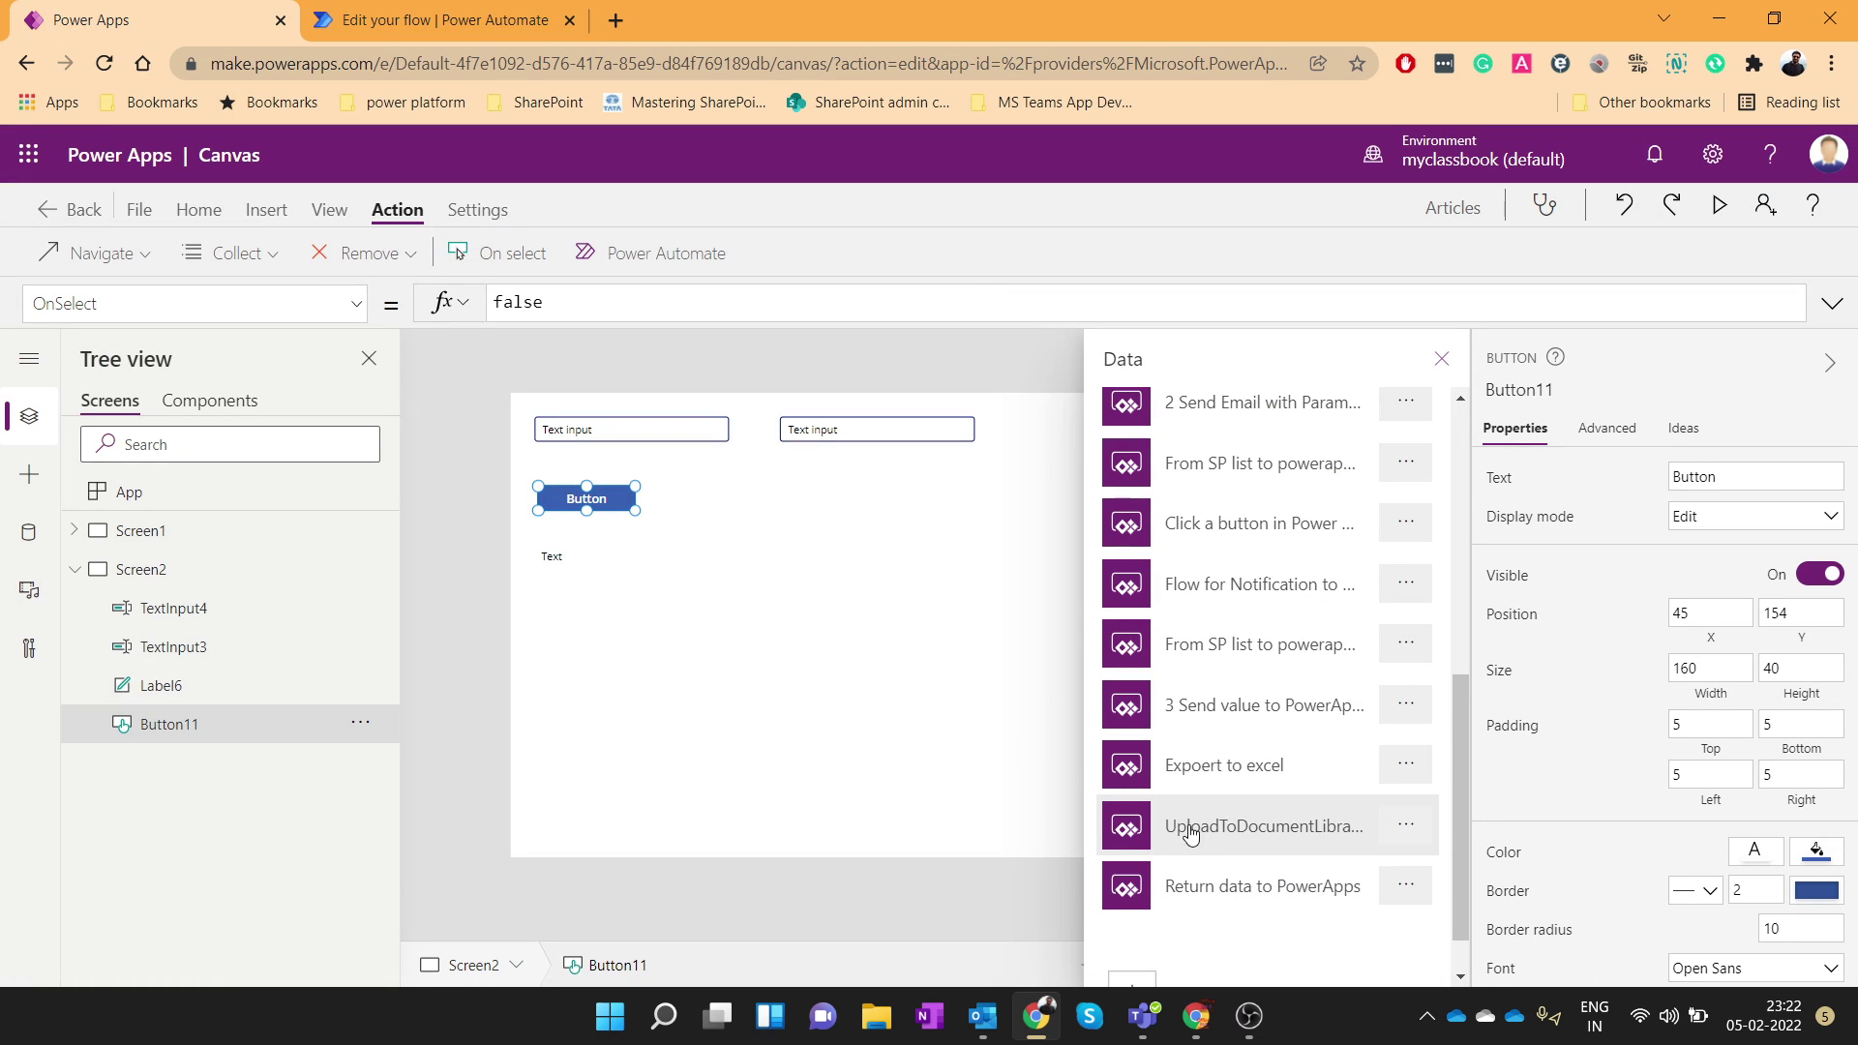
# Attach the Return data to PowerApps flow and pass Value(TextInput3.Text) as the first argument in OnSelect.
pyautogui.click(1224, 890)
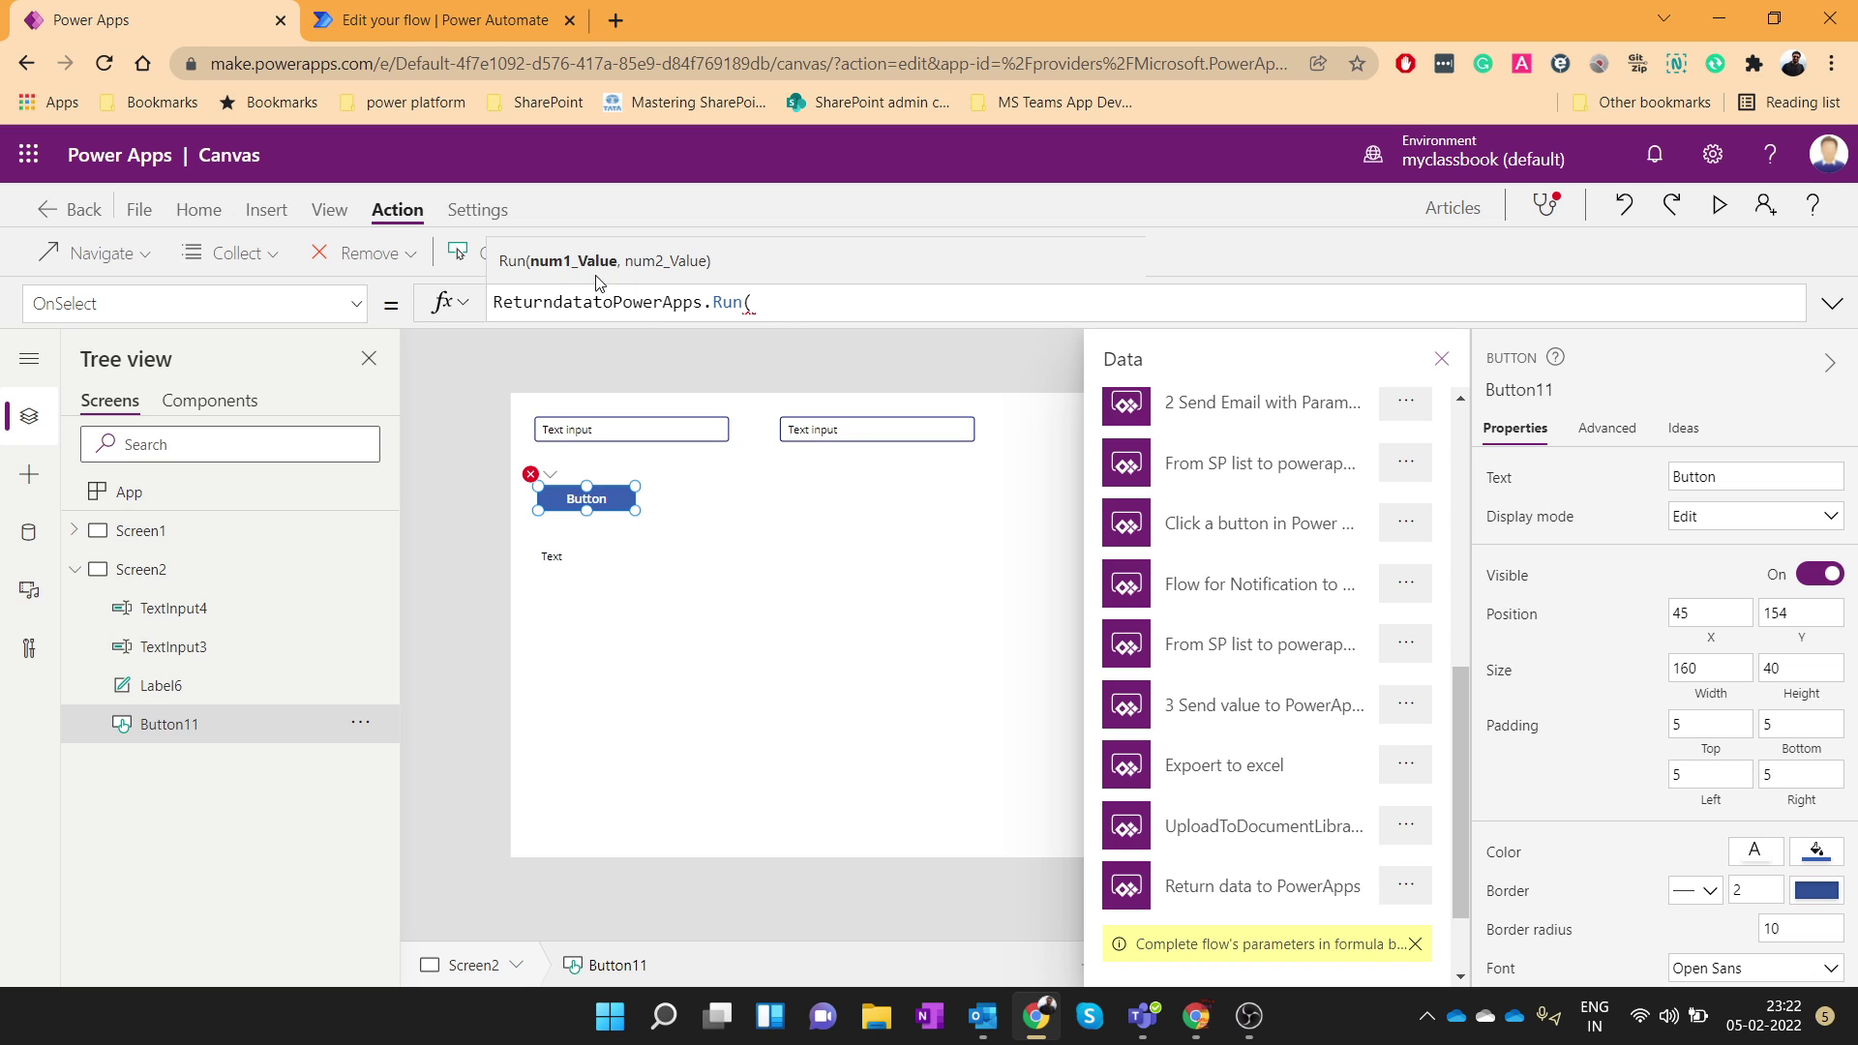
pyautogui.click(675, 429)
pyautogui.click(1519, 388)
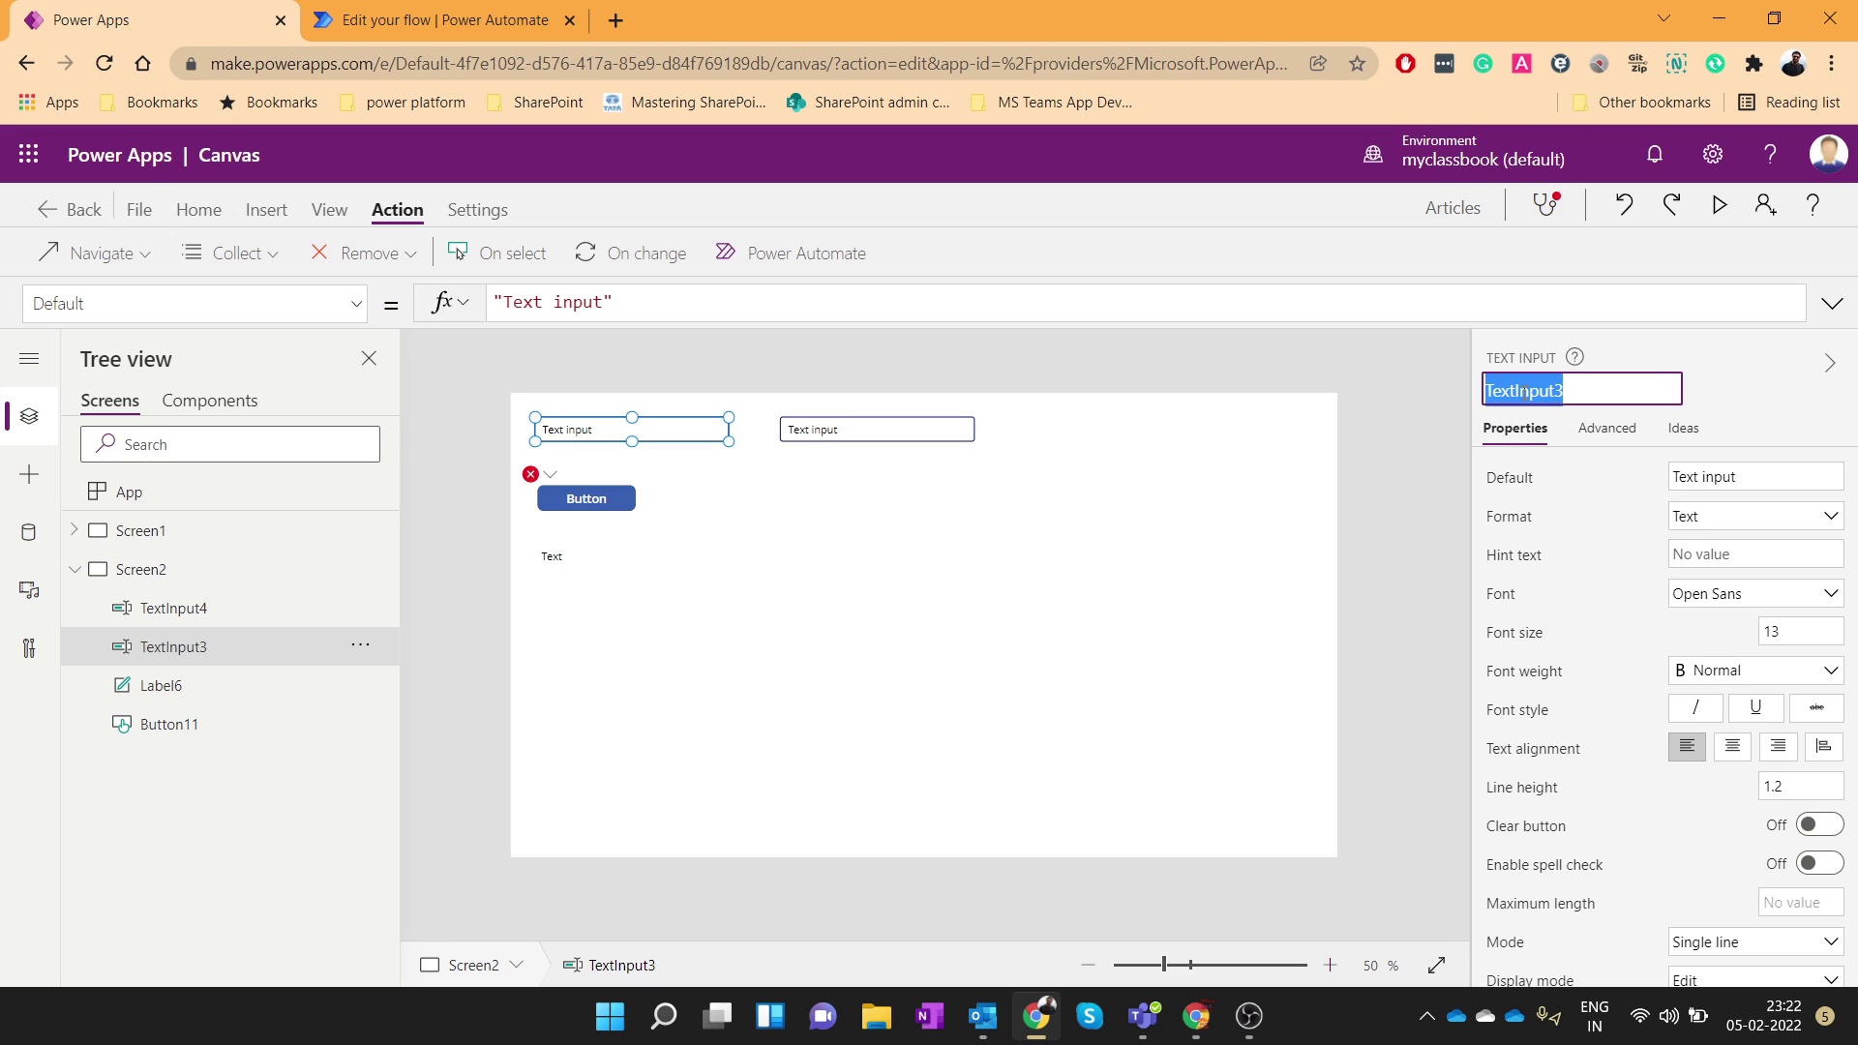
pyautogui.click(605, 498)
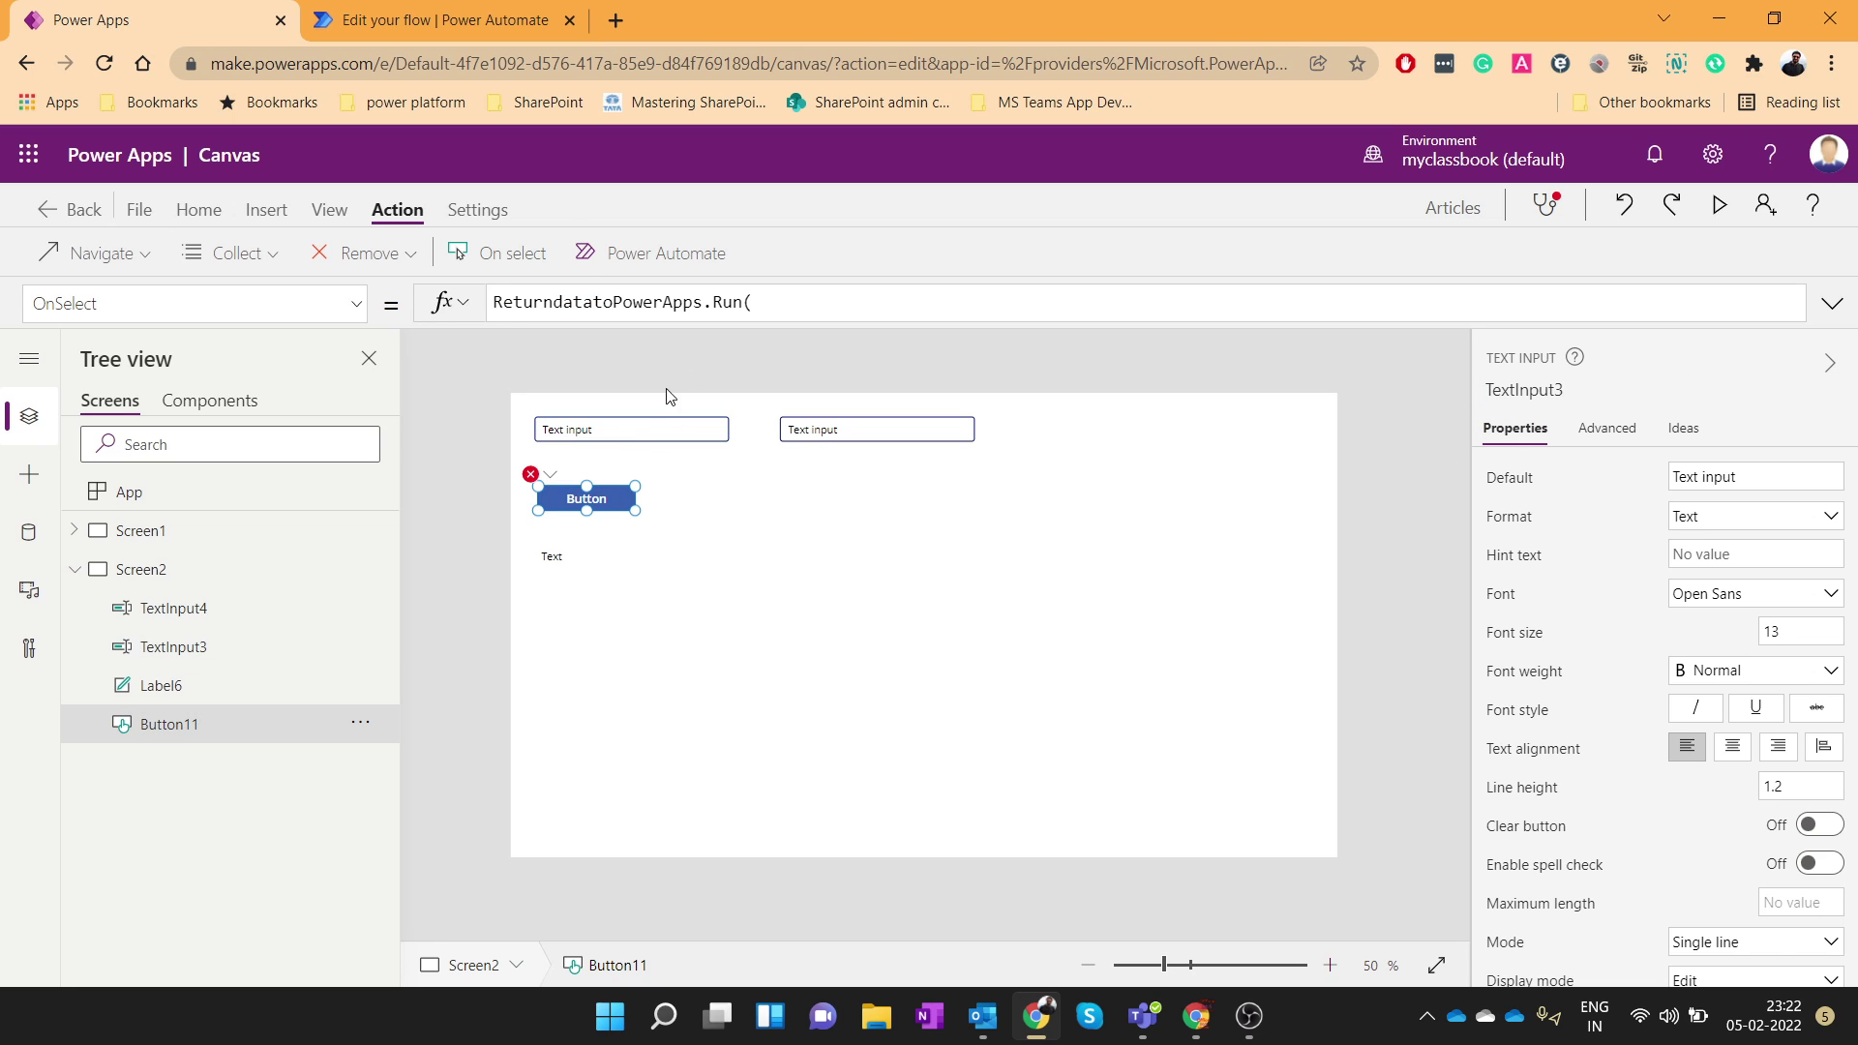
pyautogui.click(793, 308)
pyautogui.write('val')
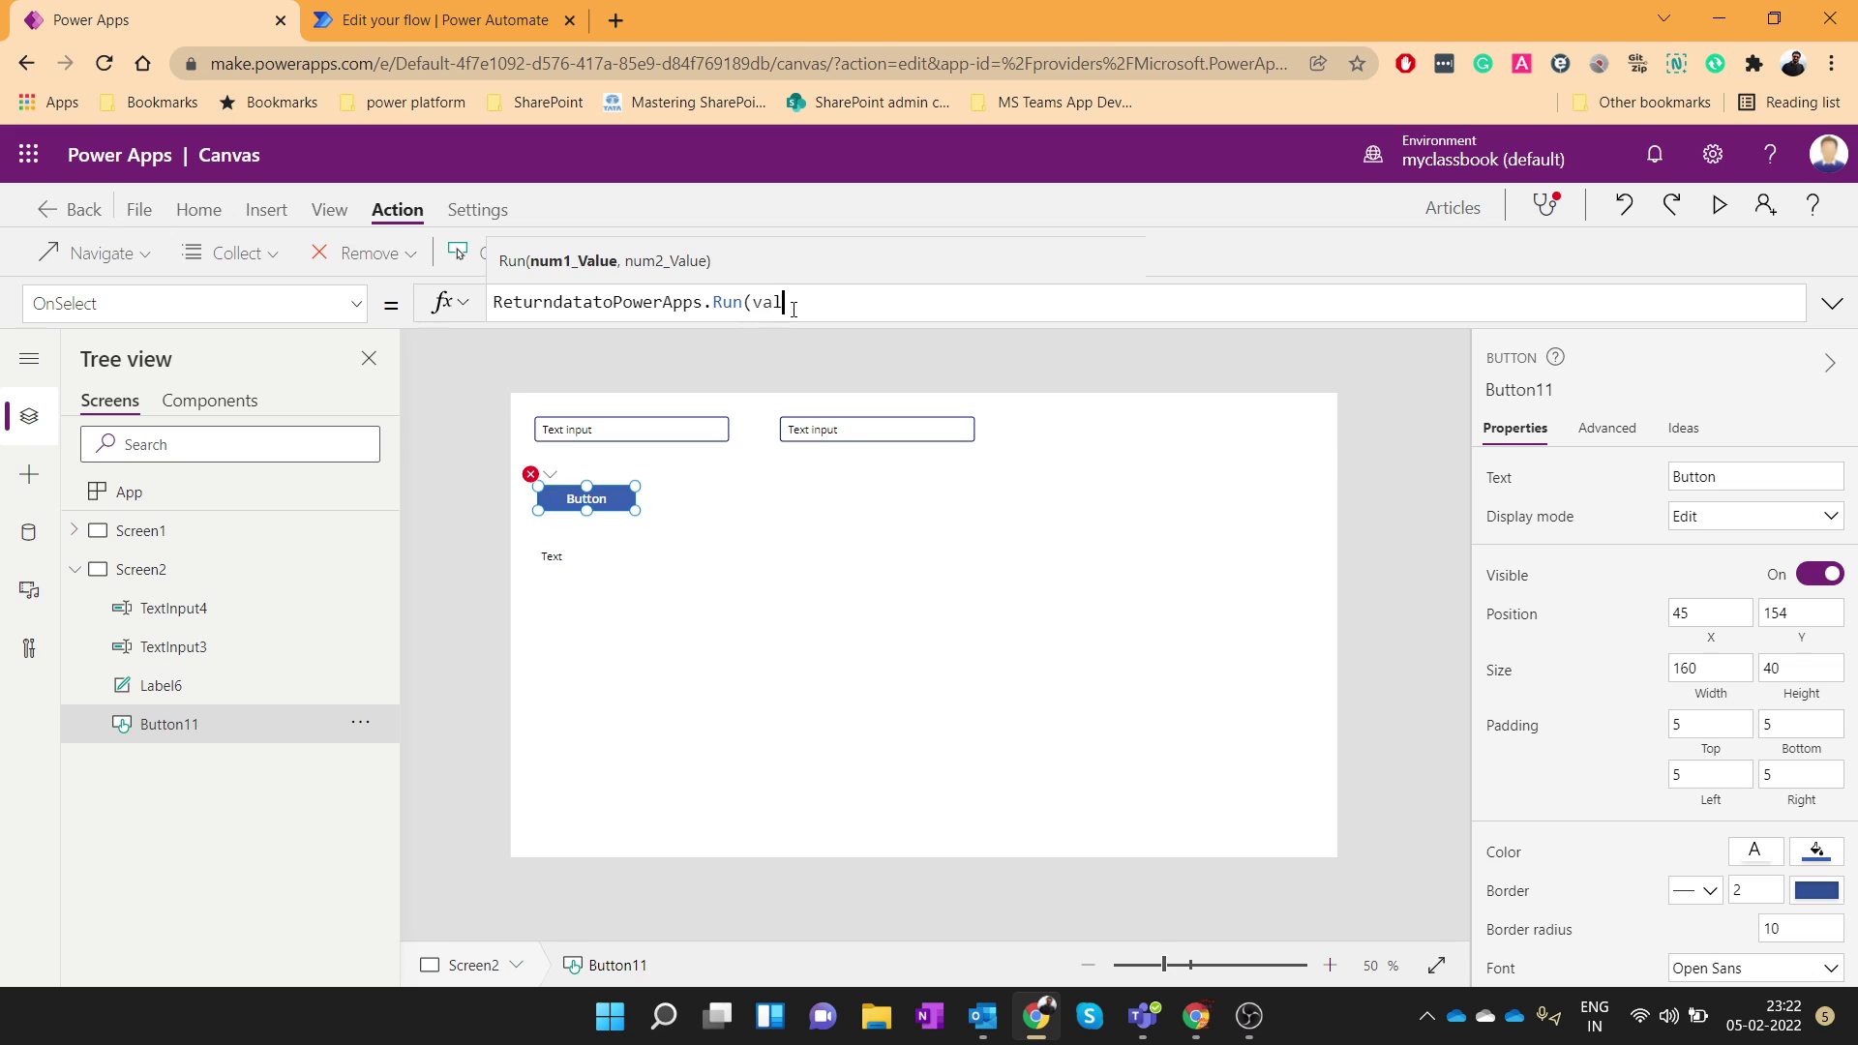
pyautogui.press('Down')
pyautogui.press('Tab')
pyautogui.write('TextInput3.Text),')
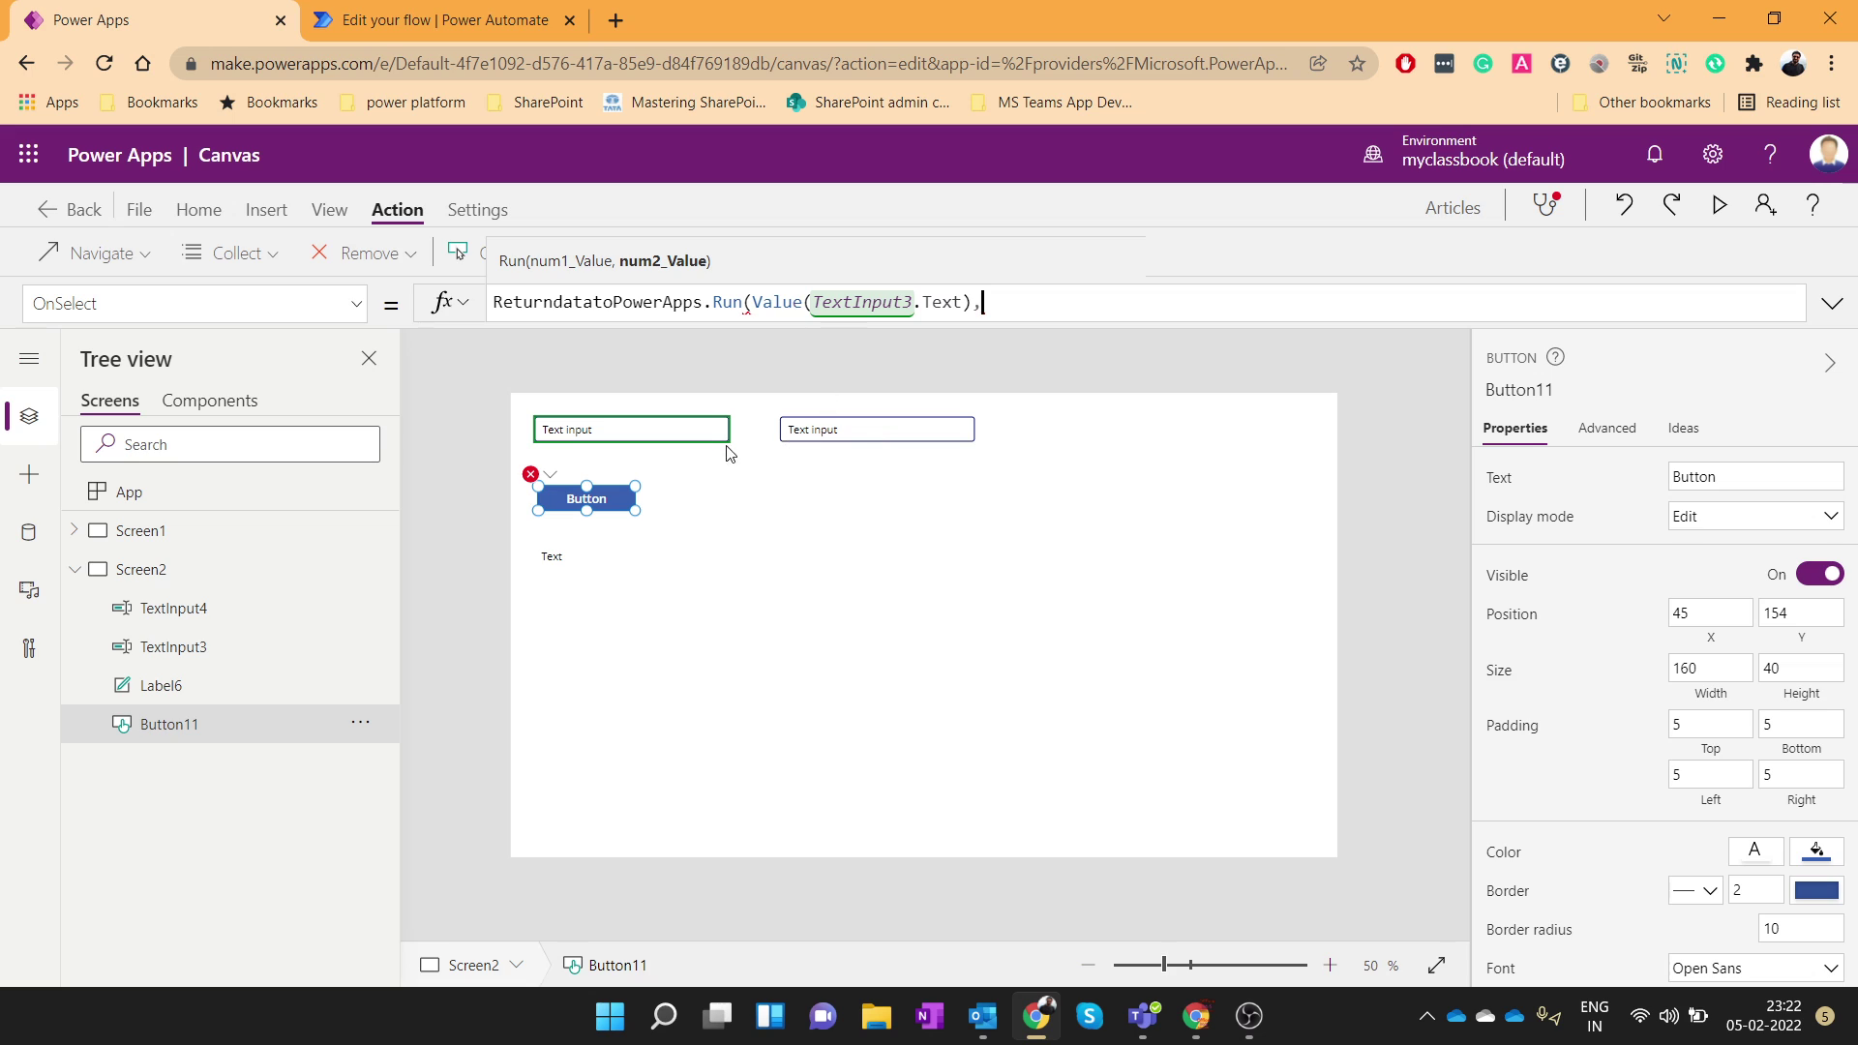
# Pass Value(TextInput4.Text) as the second argument, completing the ReturndatatoPowerApps.Run call.
pyautogui.click(831, 437)
pyautogui.click(1561, 390)
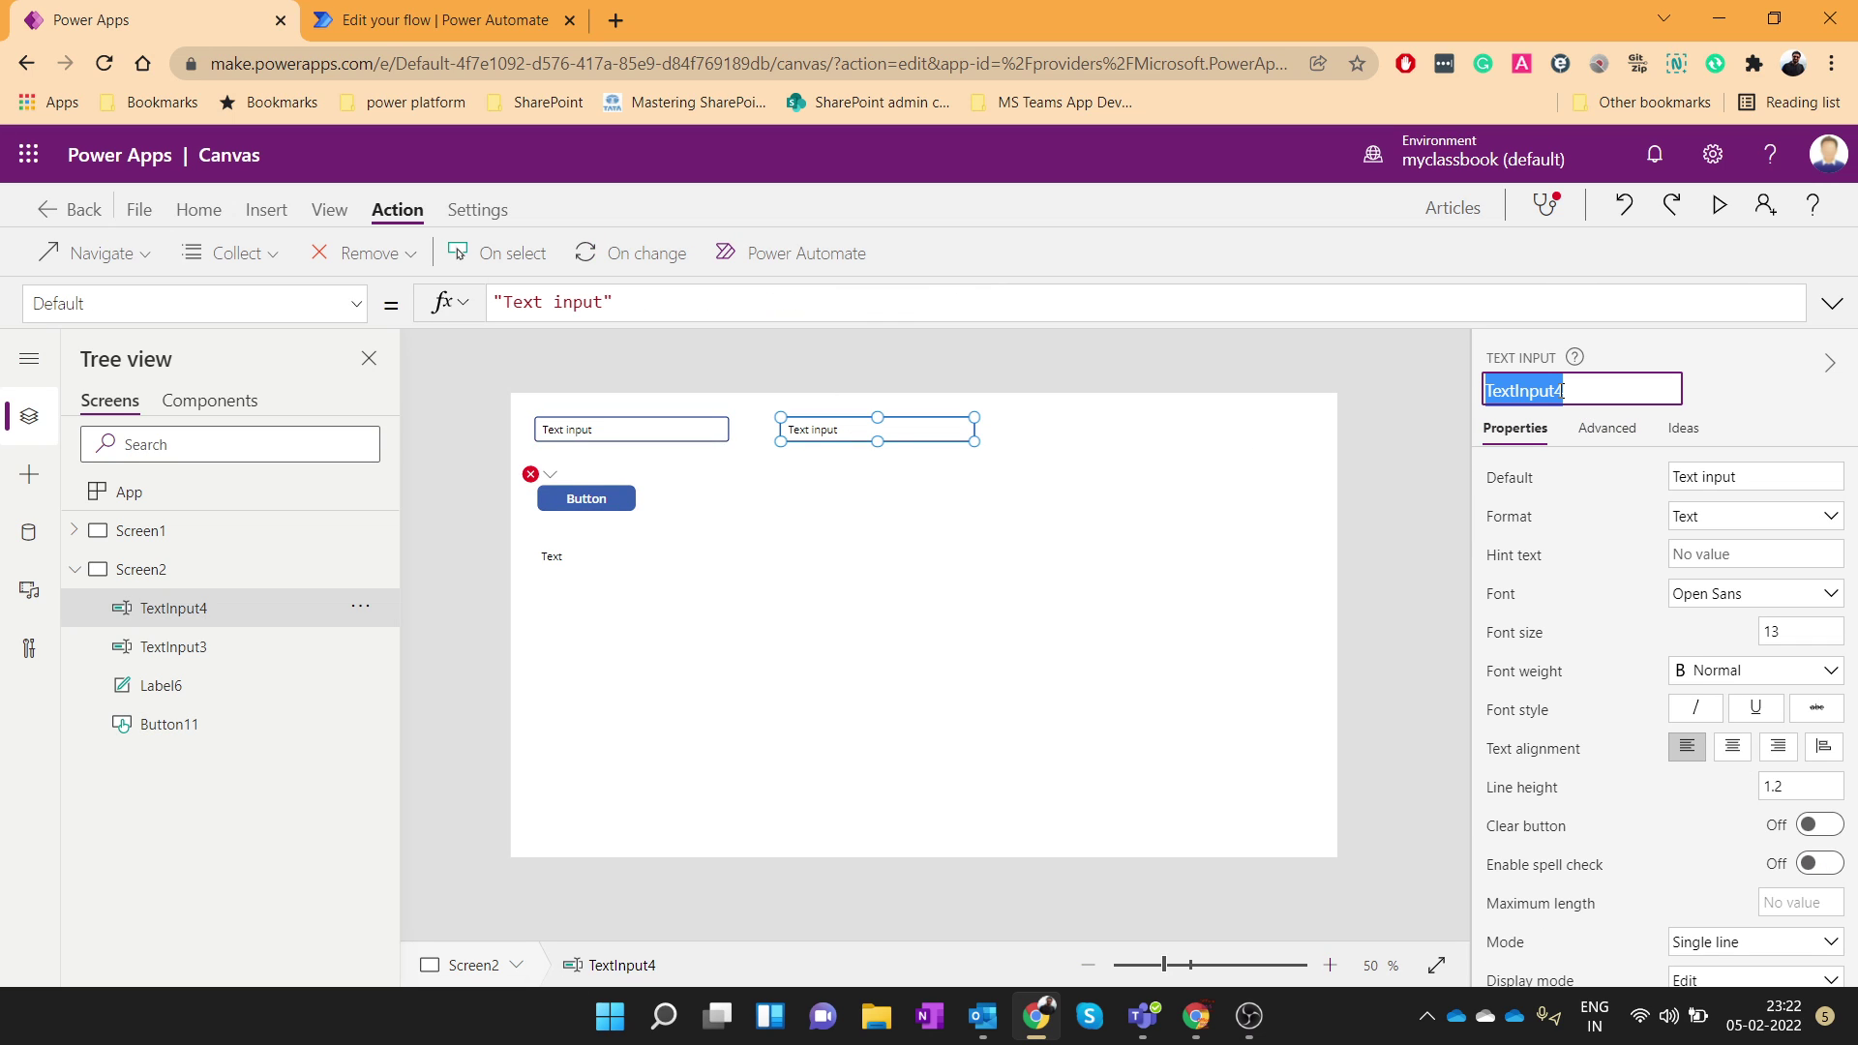
pyautogui.click(591, 500)
pyautogui.click(1040, 298)
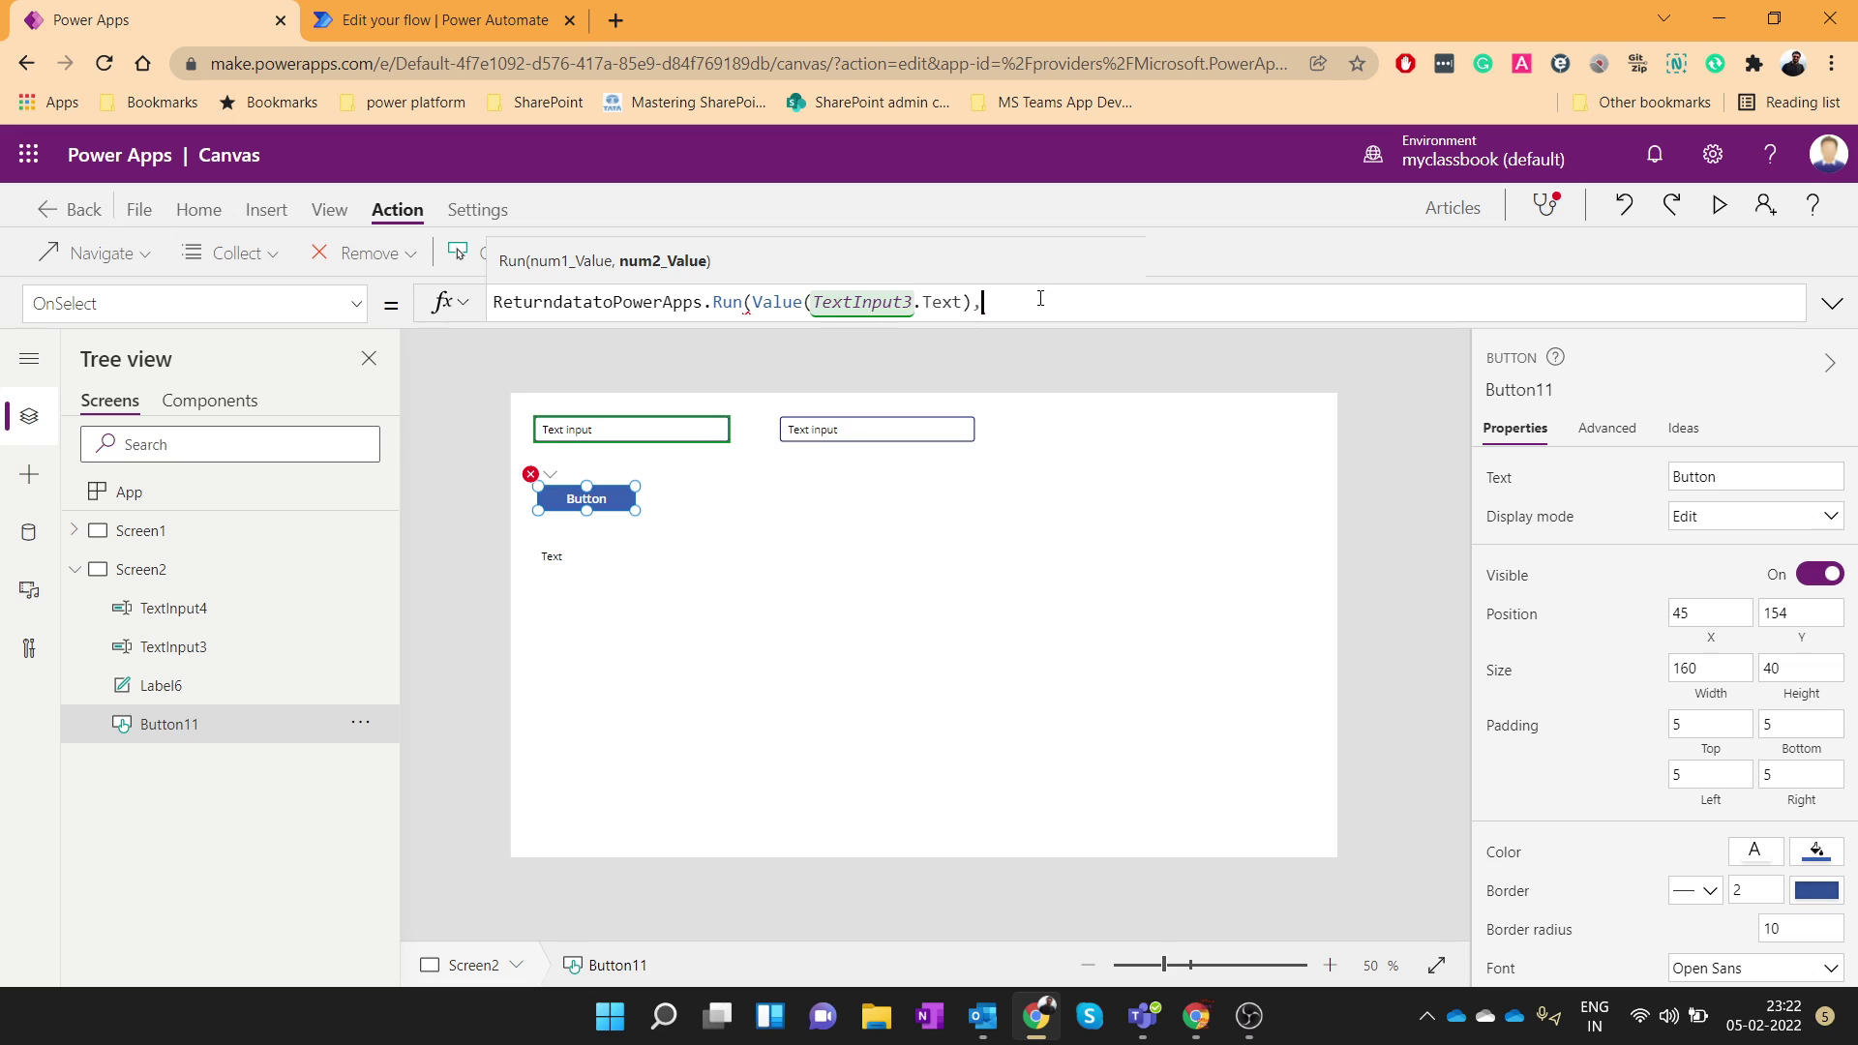
pyautogui.write('value(')
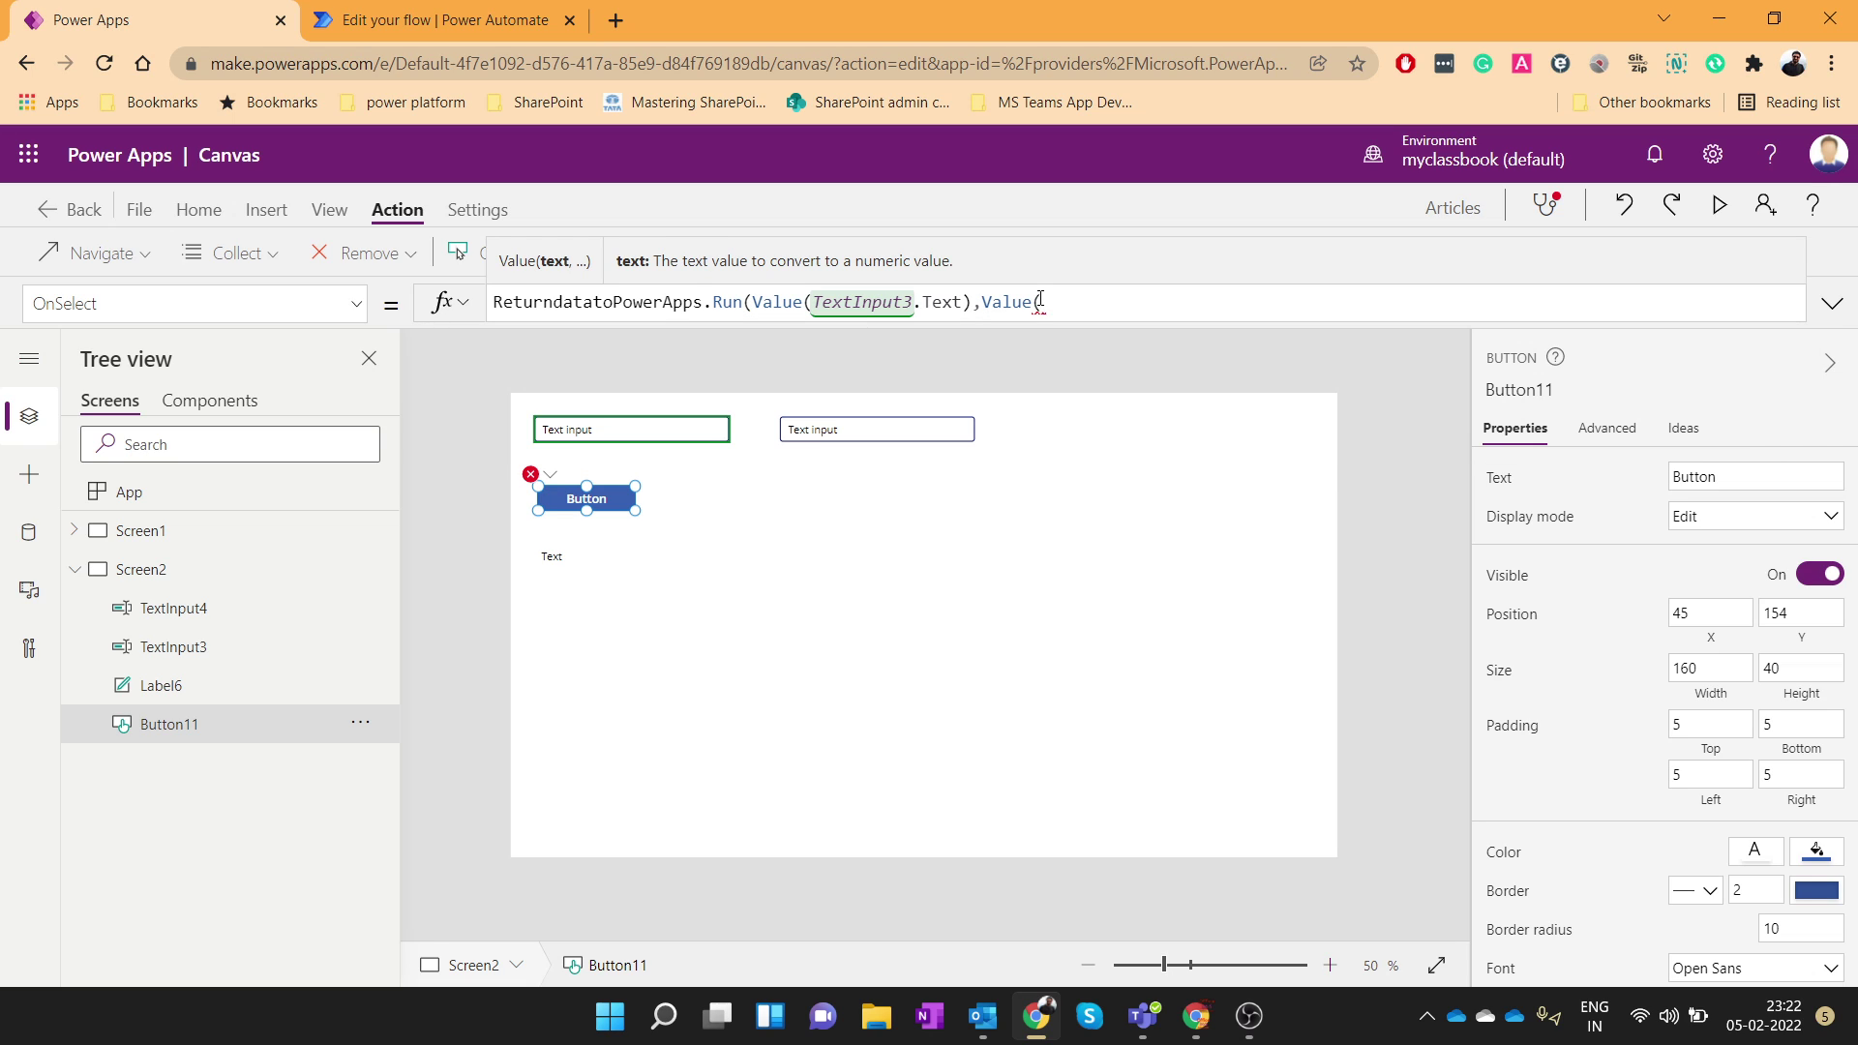
pyautogui.write('TextInput4.Text')
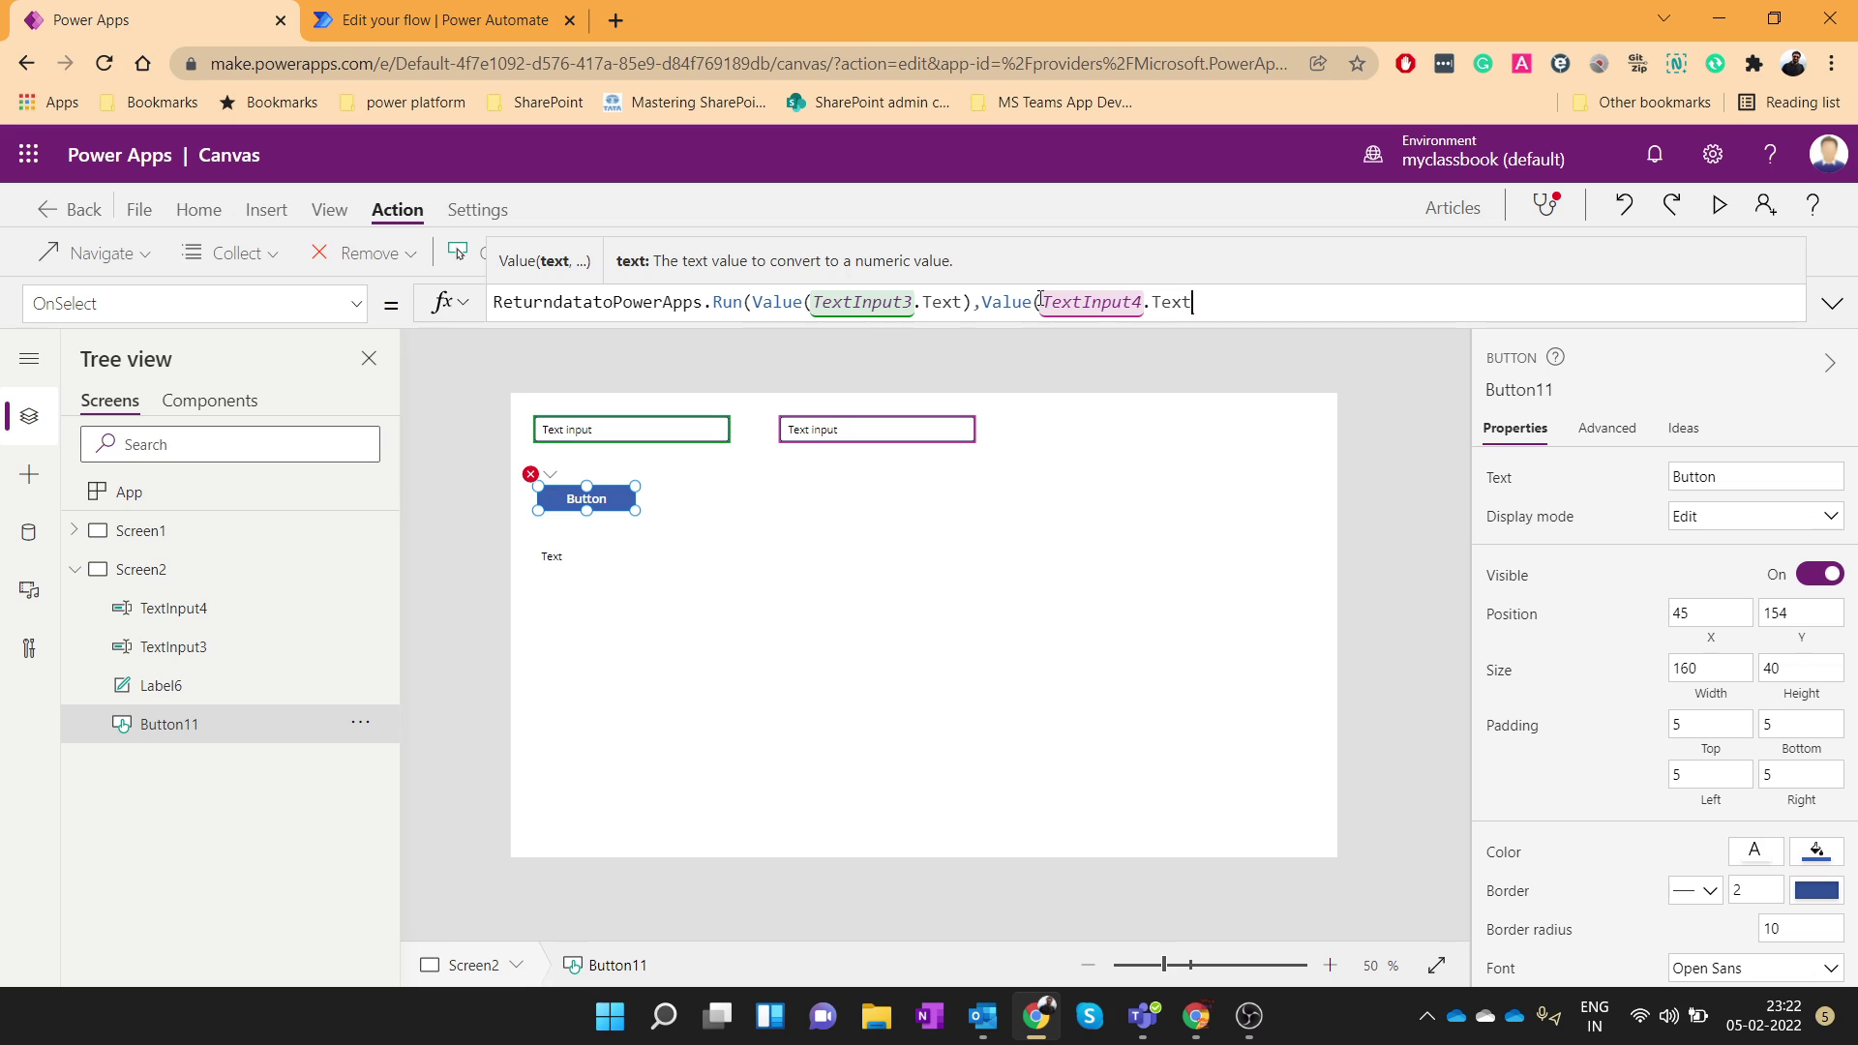
pyautogui.write('))')
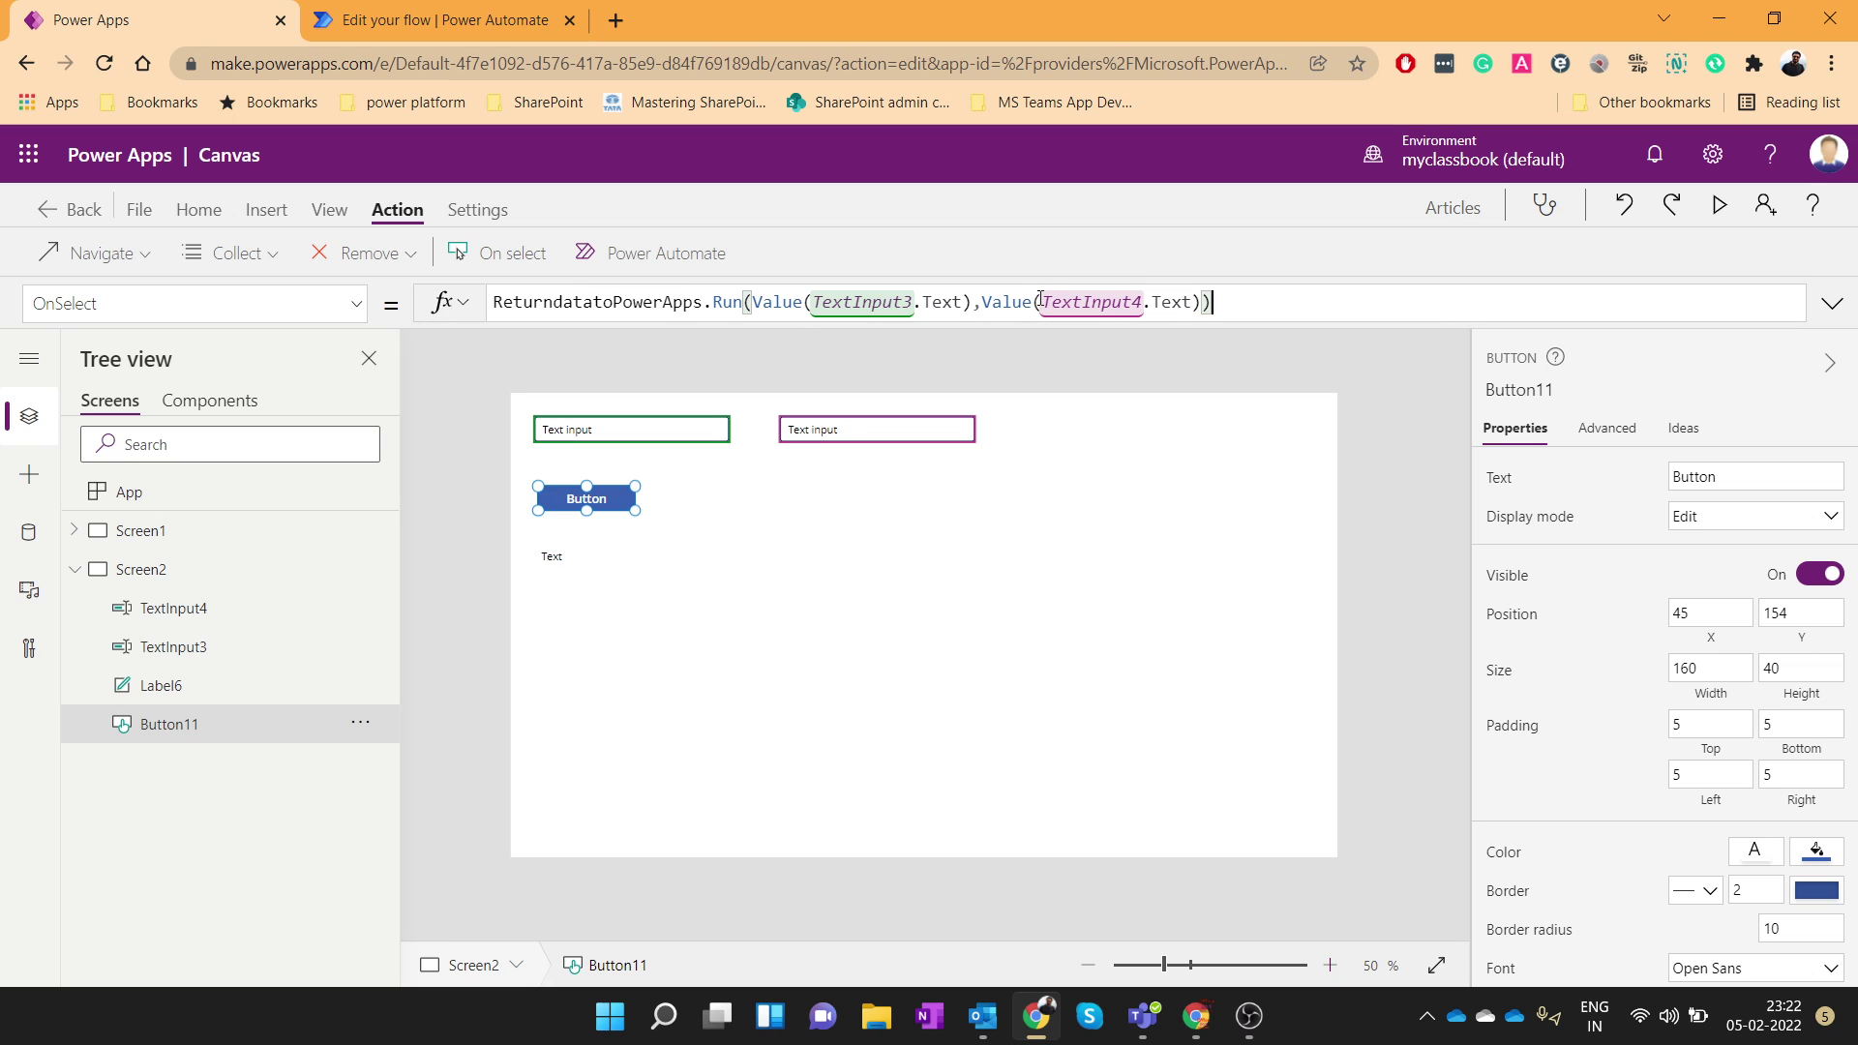
pyautogui.moveTo(1221, 306); pyautogui.dragTo(496, 303)
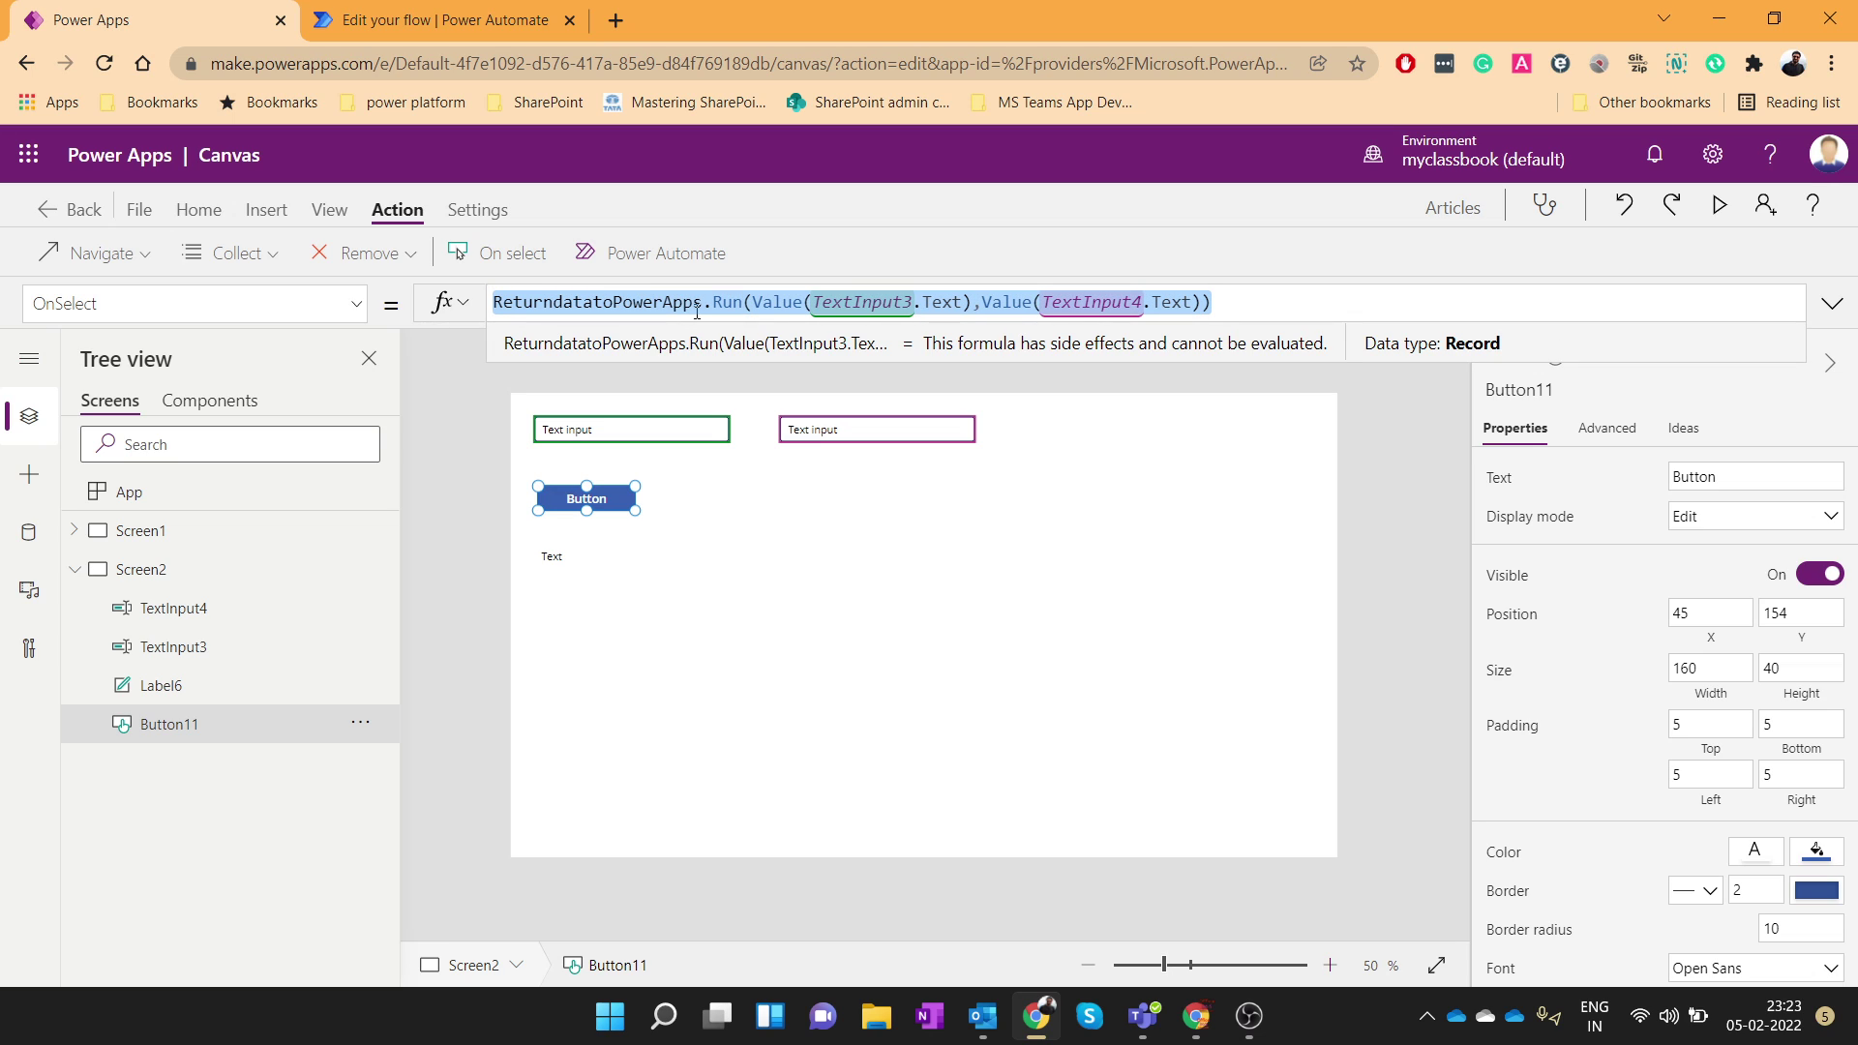
pyautogui.click(1269, 305)
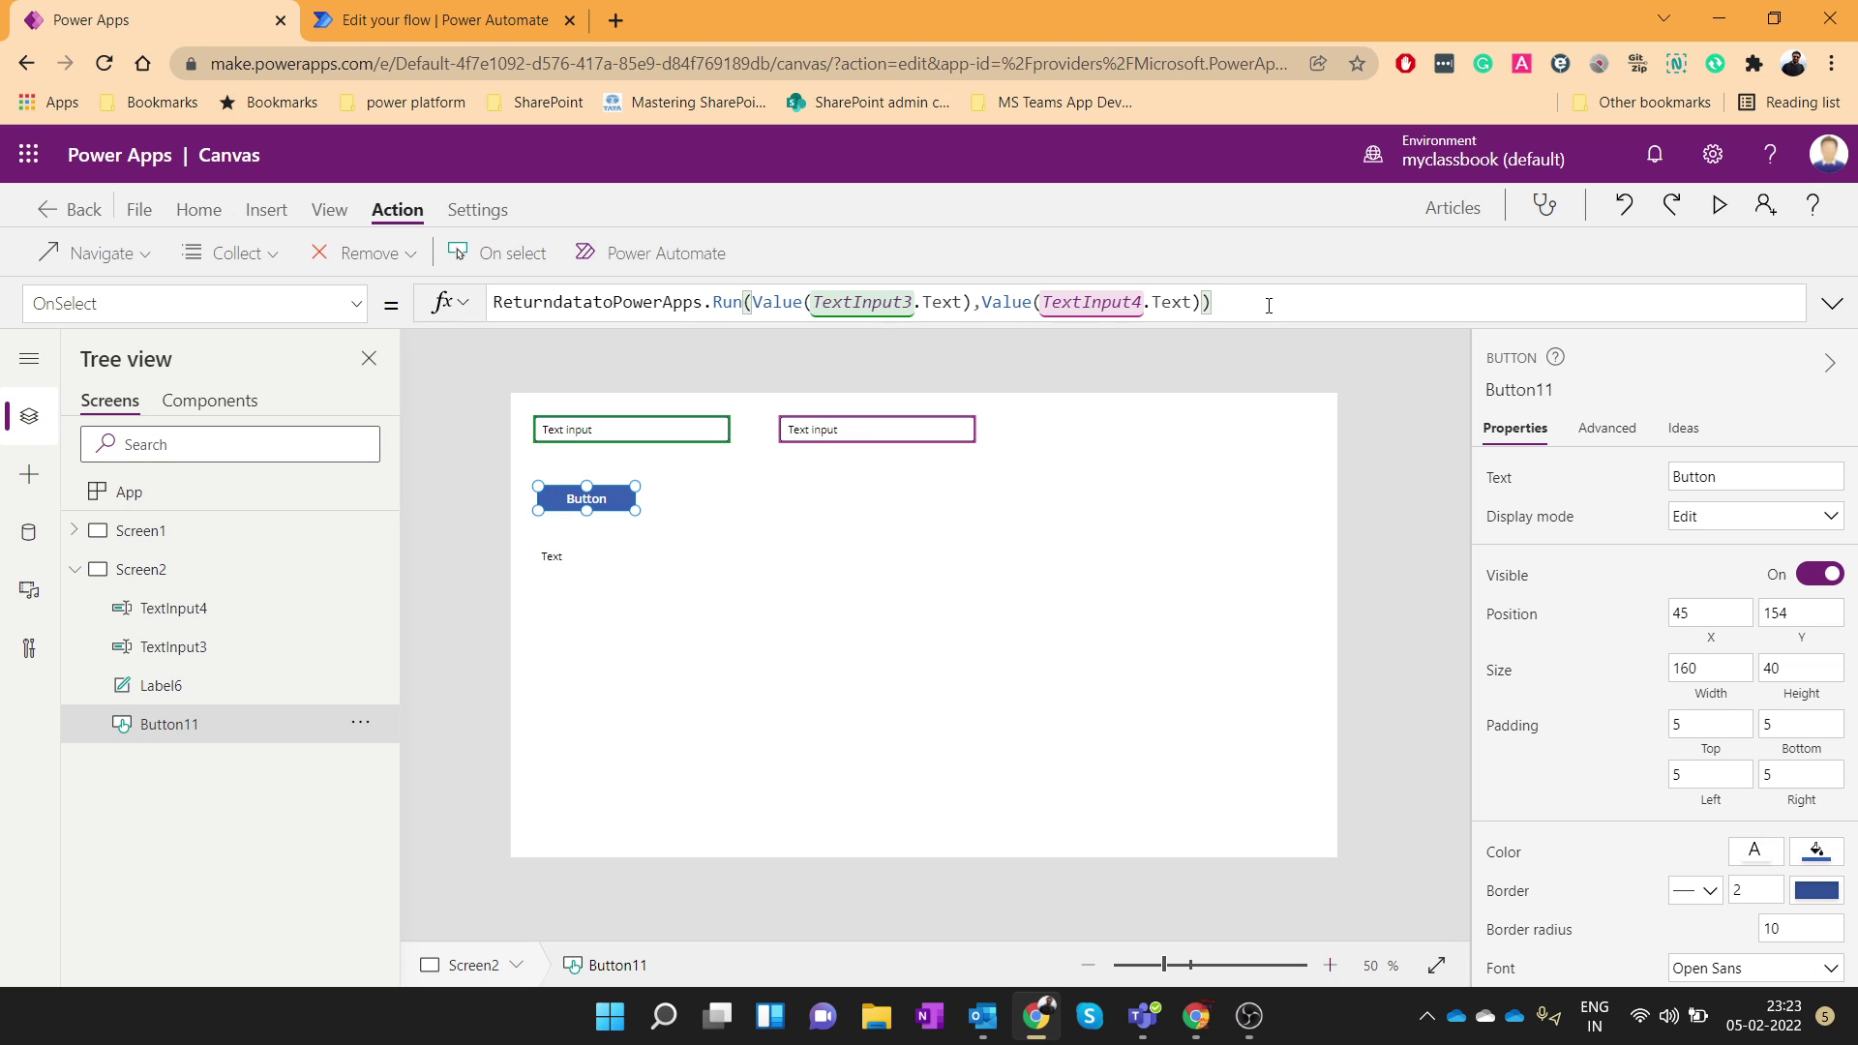
# Wrap the OnSelect flow call in Set(myOutput, …) with a closing parenthesis.
pyautogui.press('Home')
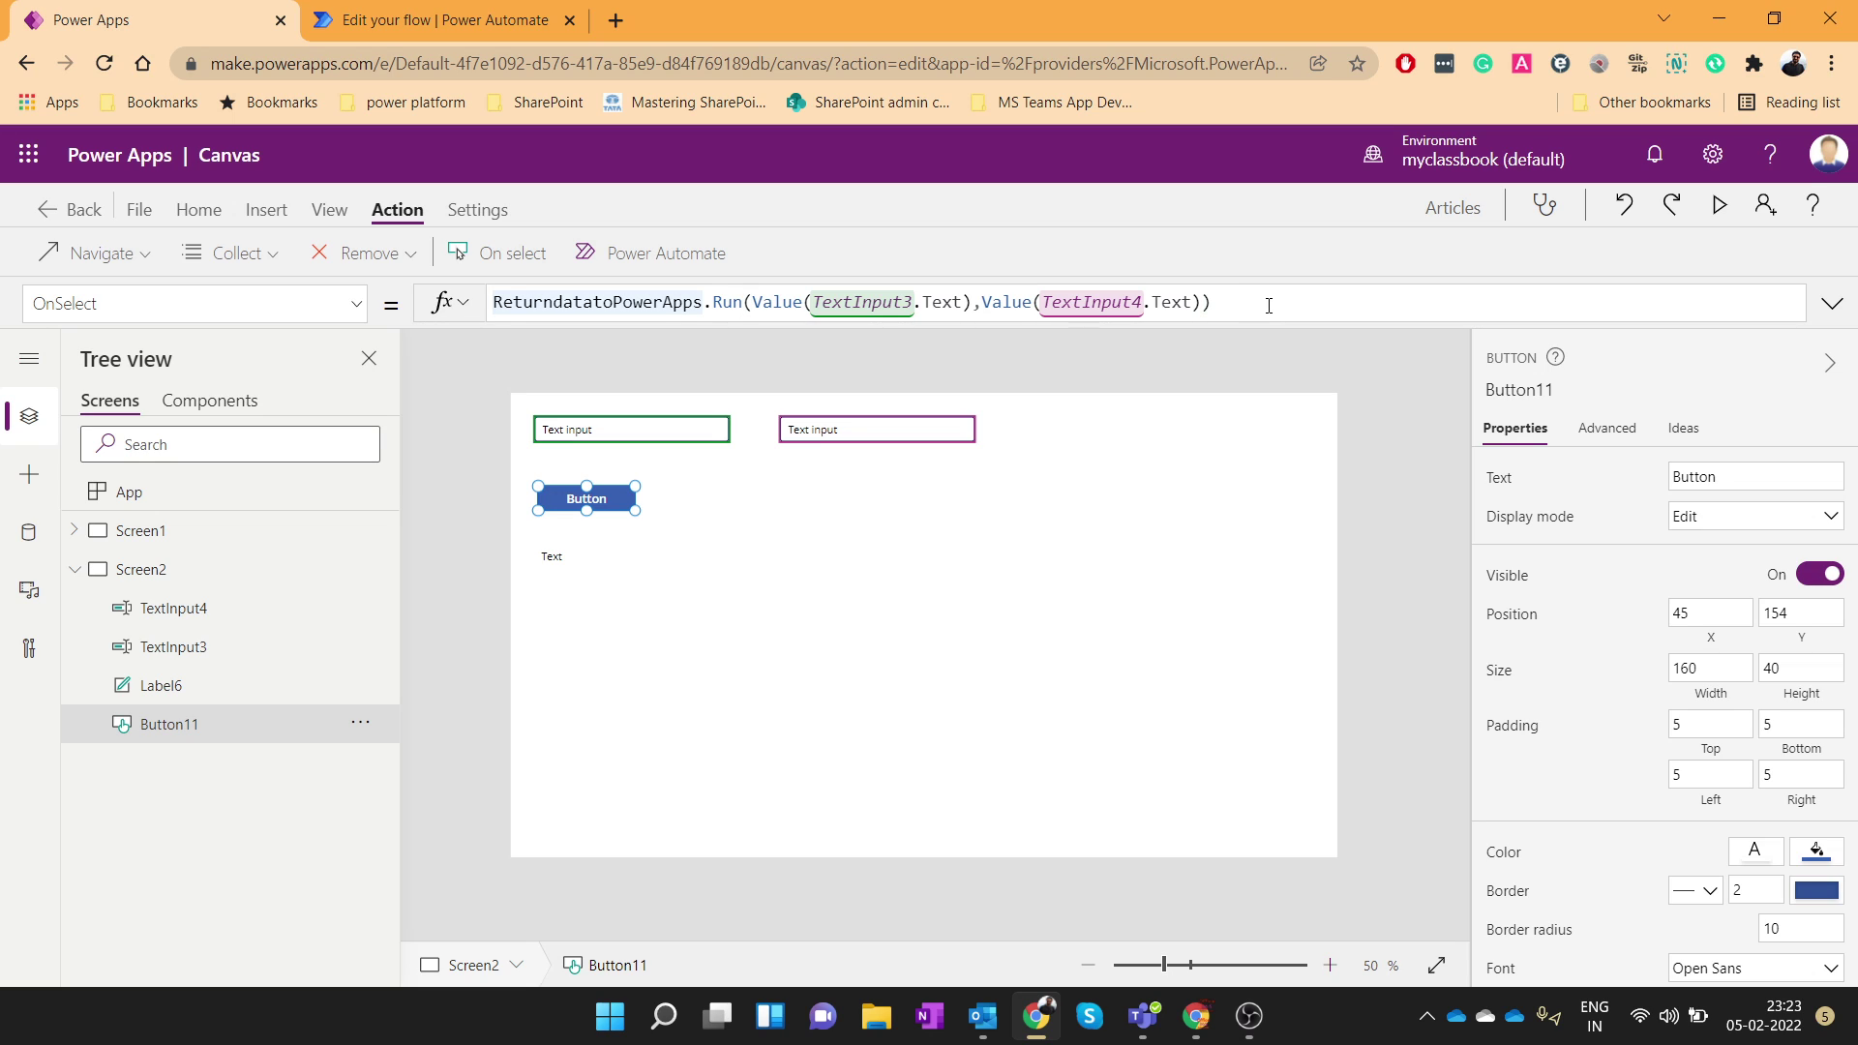
pyautogui.write('Set( ')
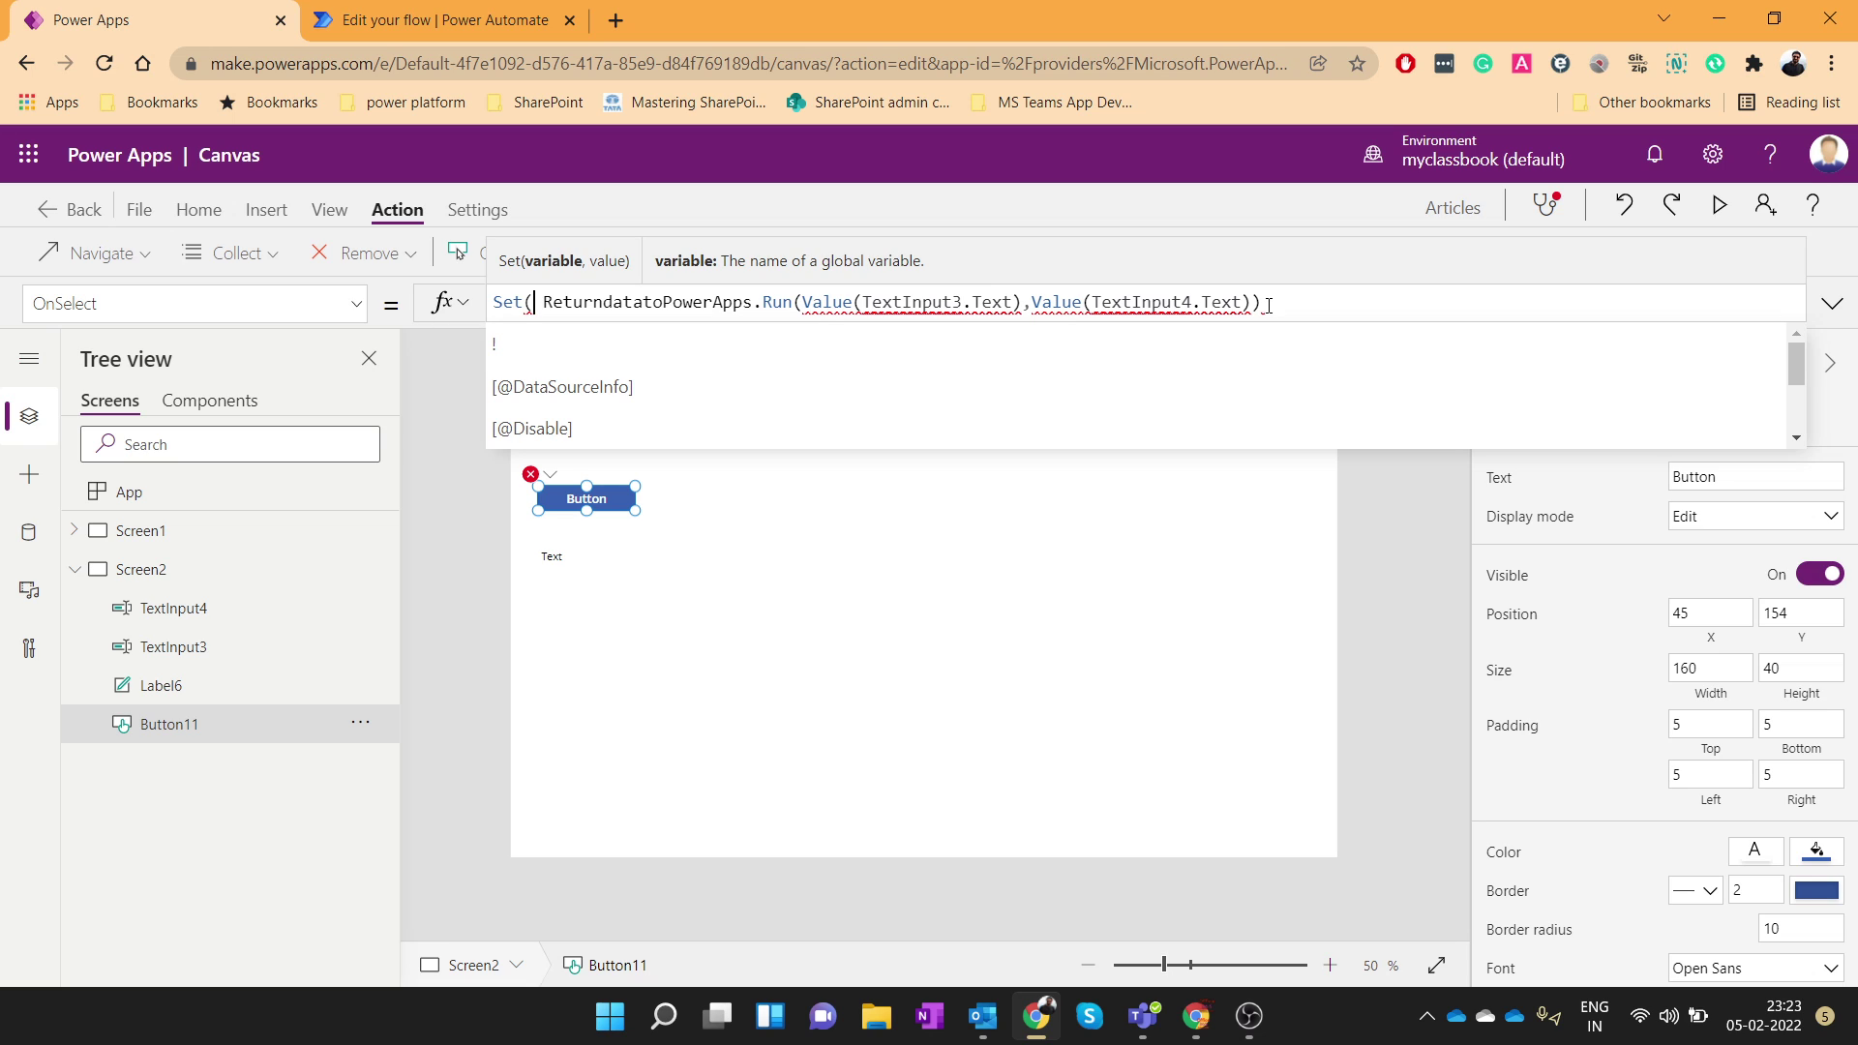
pyautogui.write('myOut')
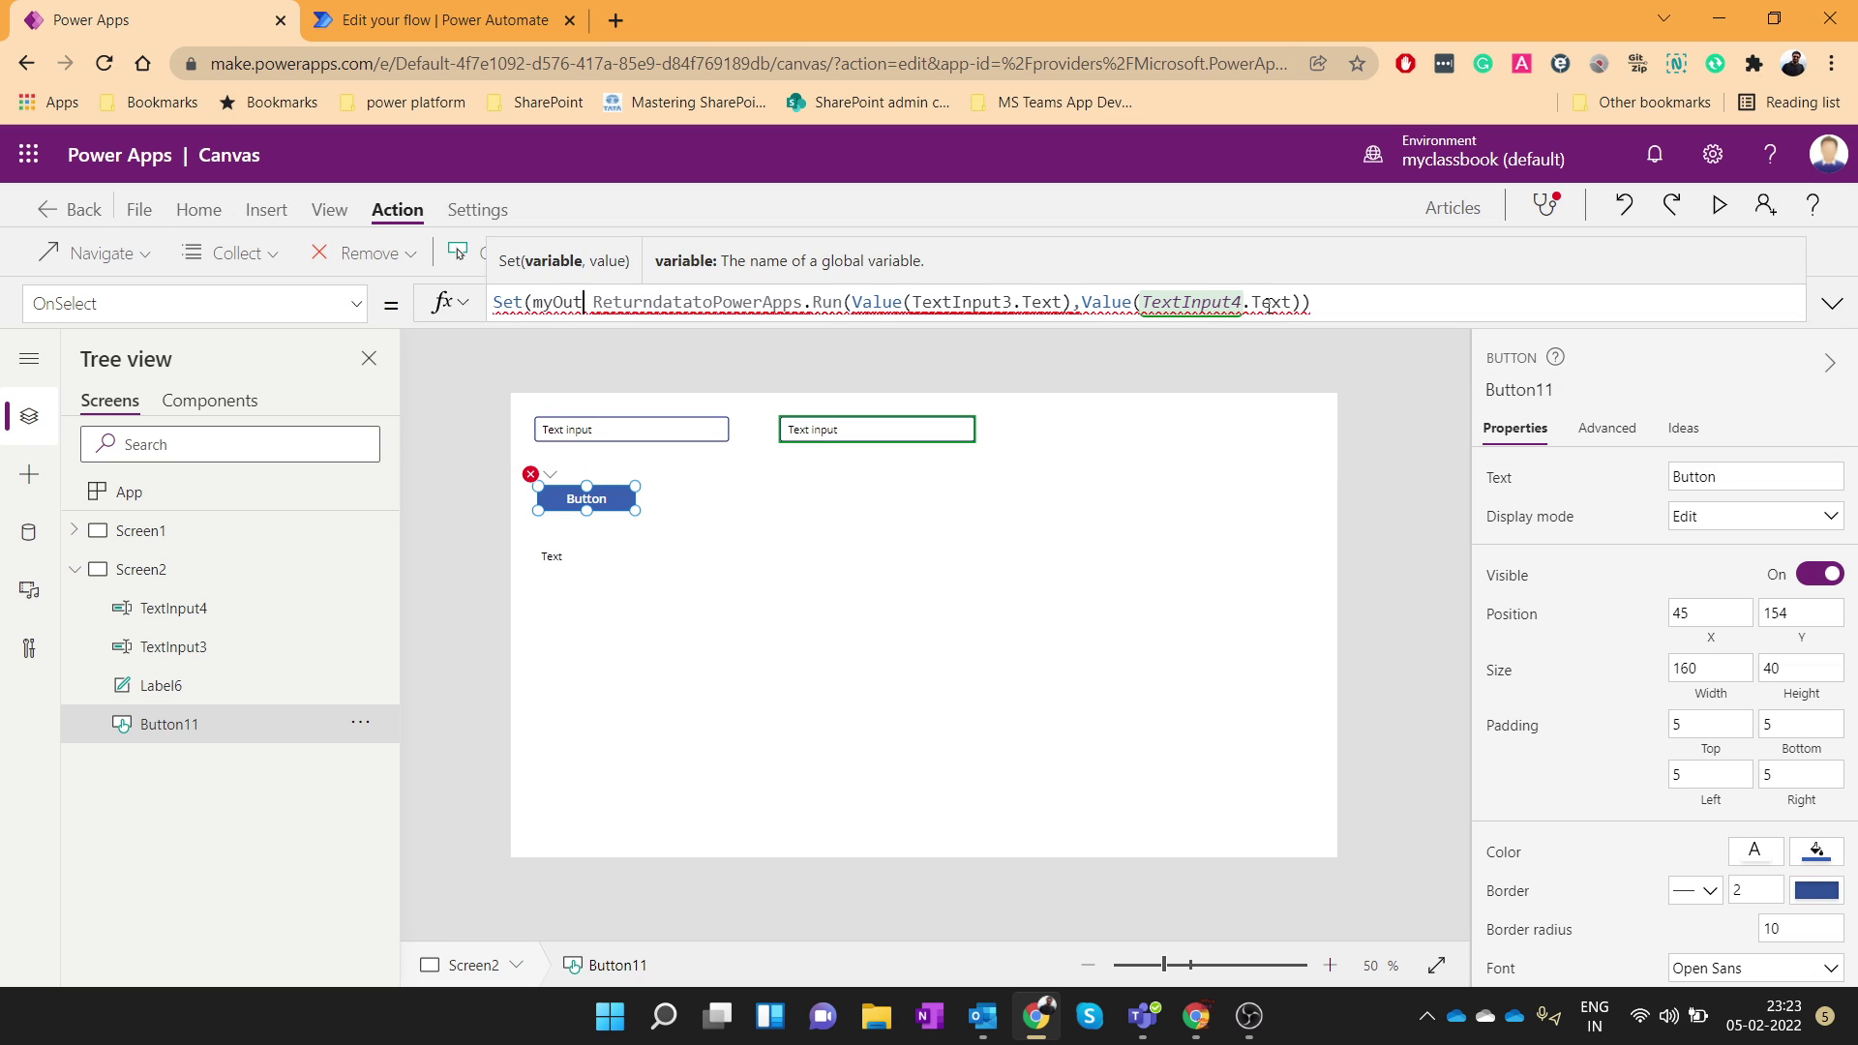
pyautogui.write('put')
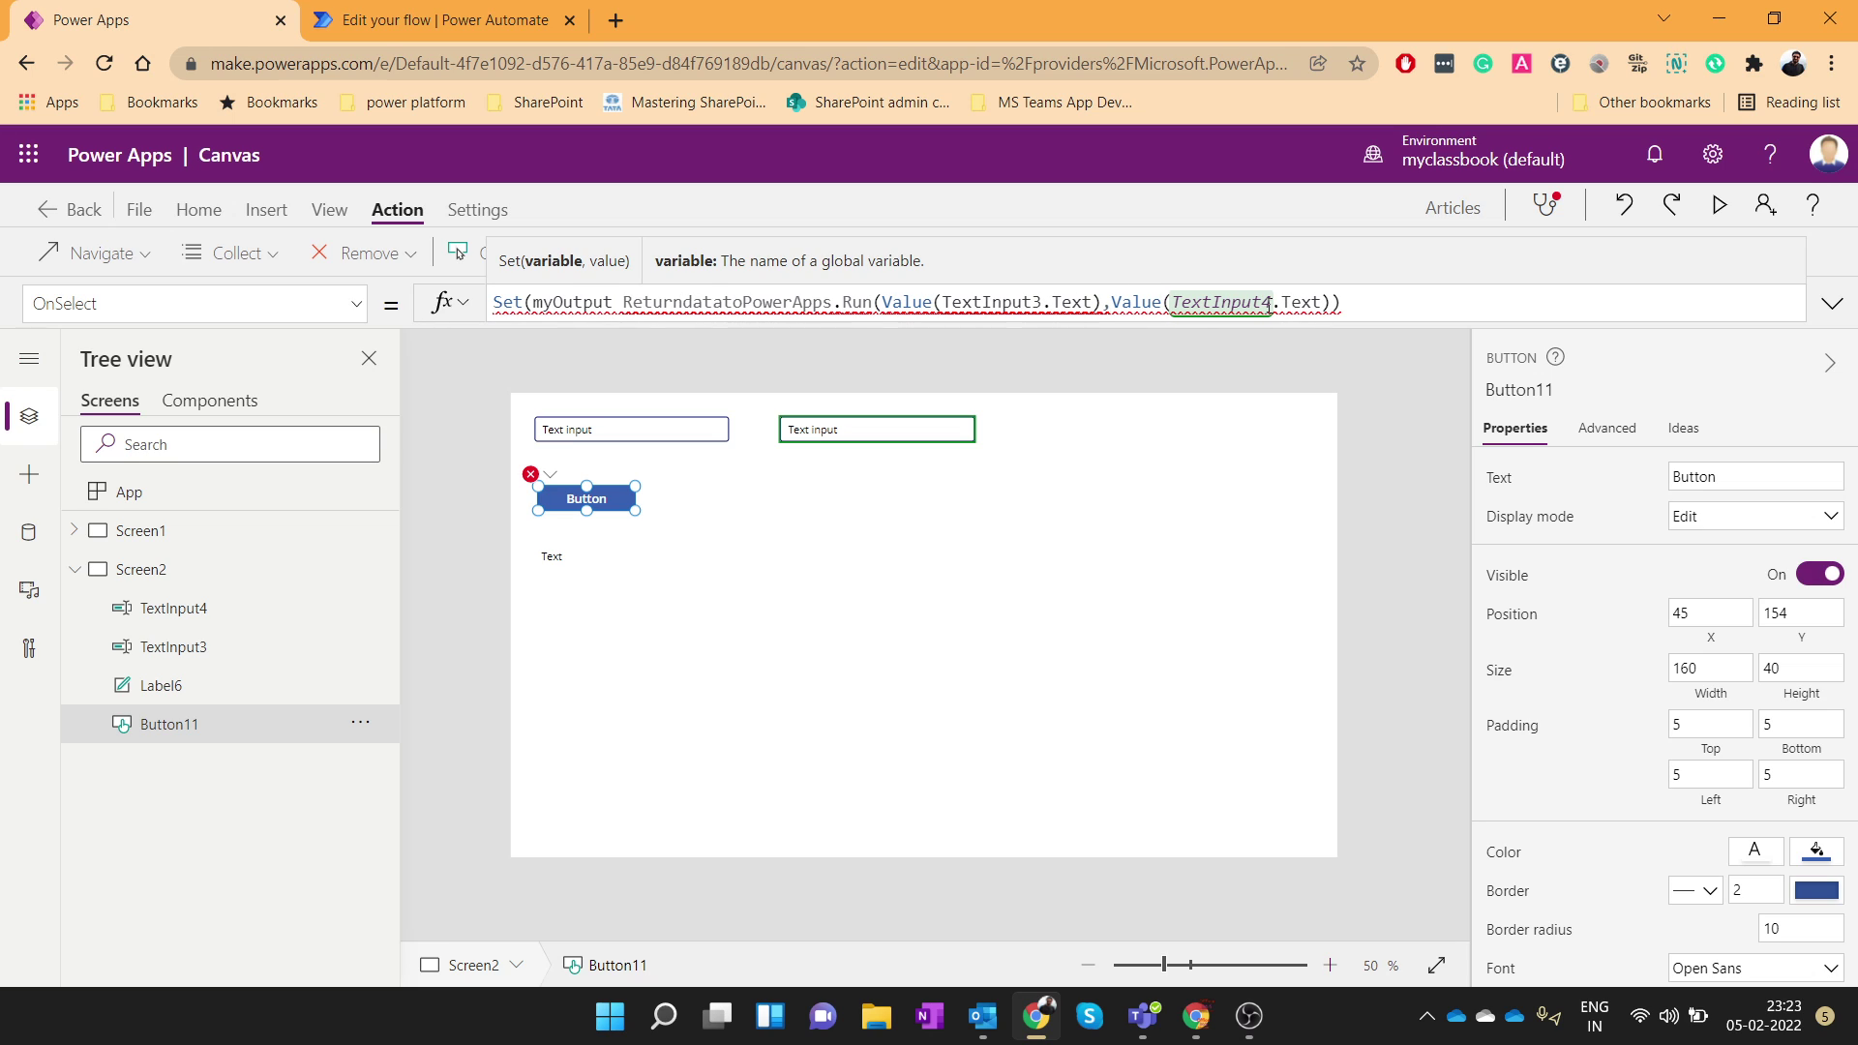
pyautogui.write(',')
pyautogui.press('End')
pyautogui.write(')')
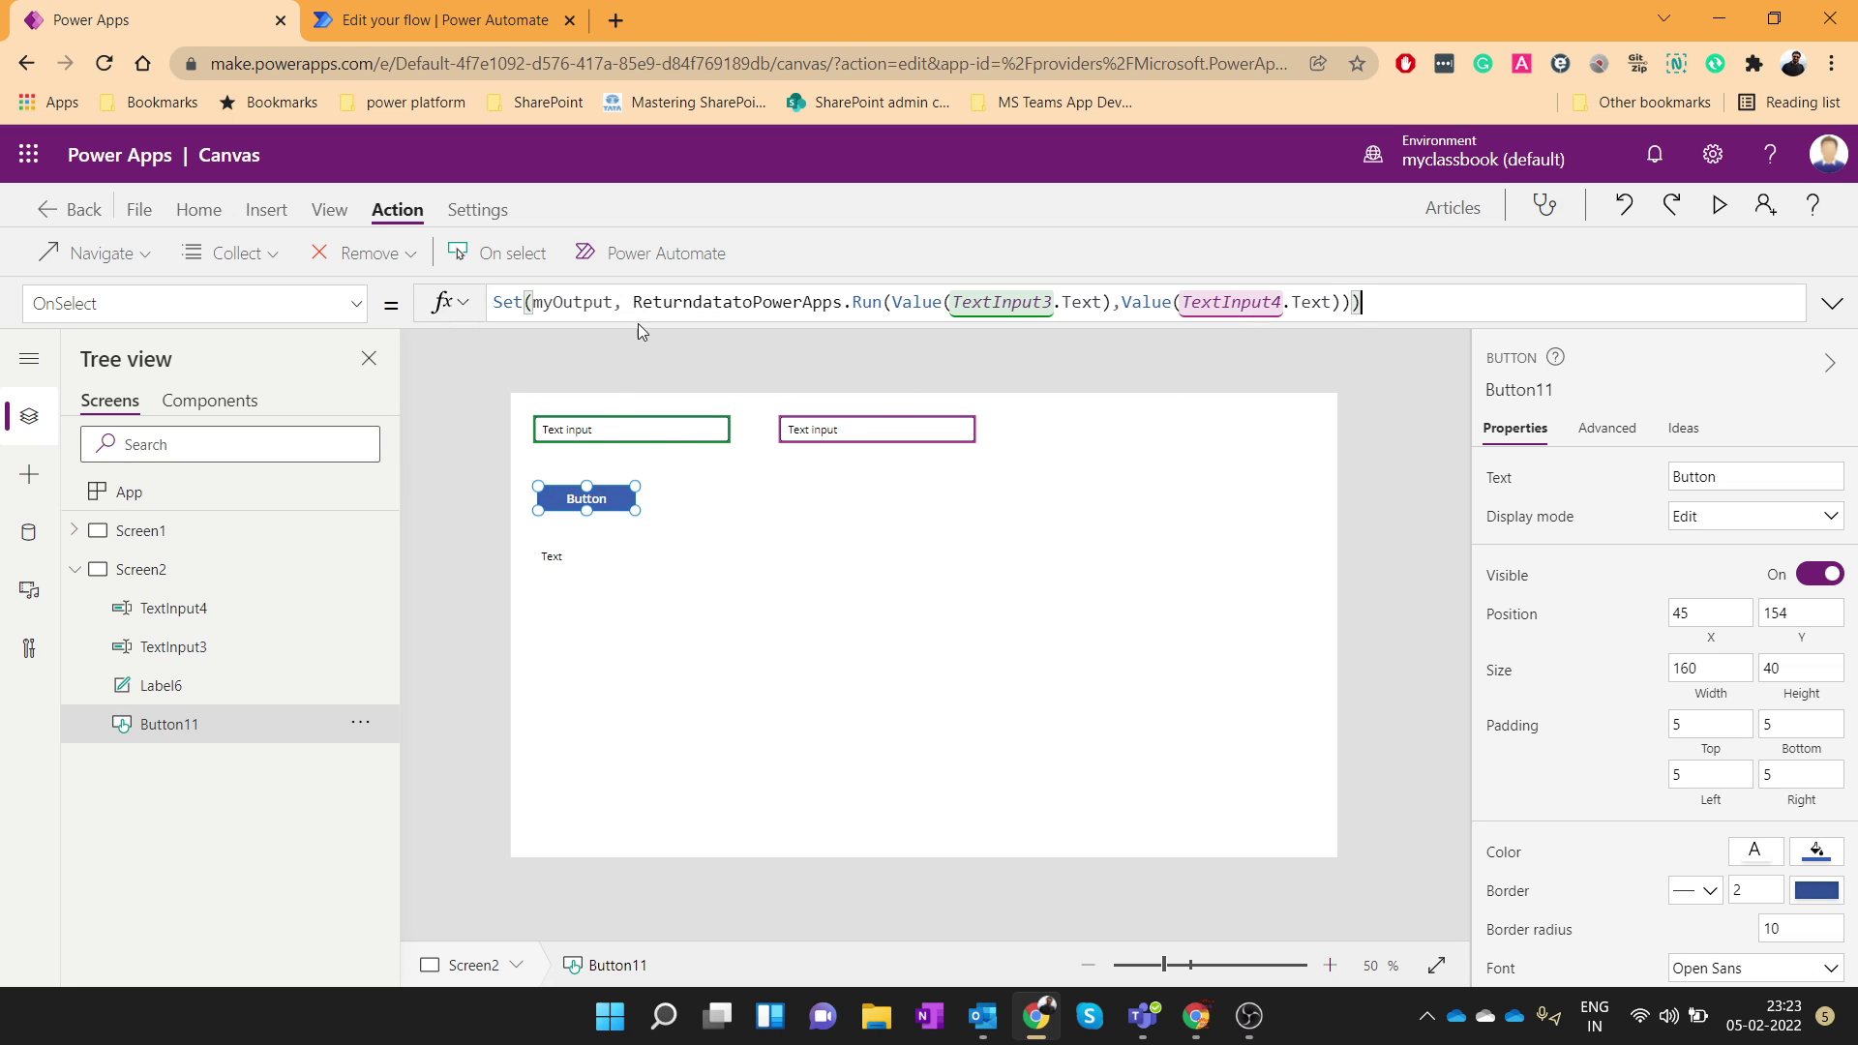
pyautogui.moveTo(636, 303); pyautogui.dragTo(1353, 302)
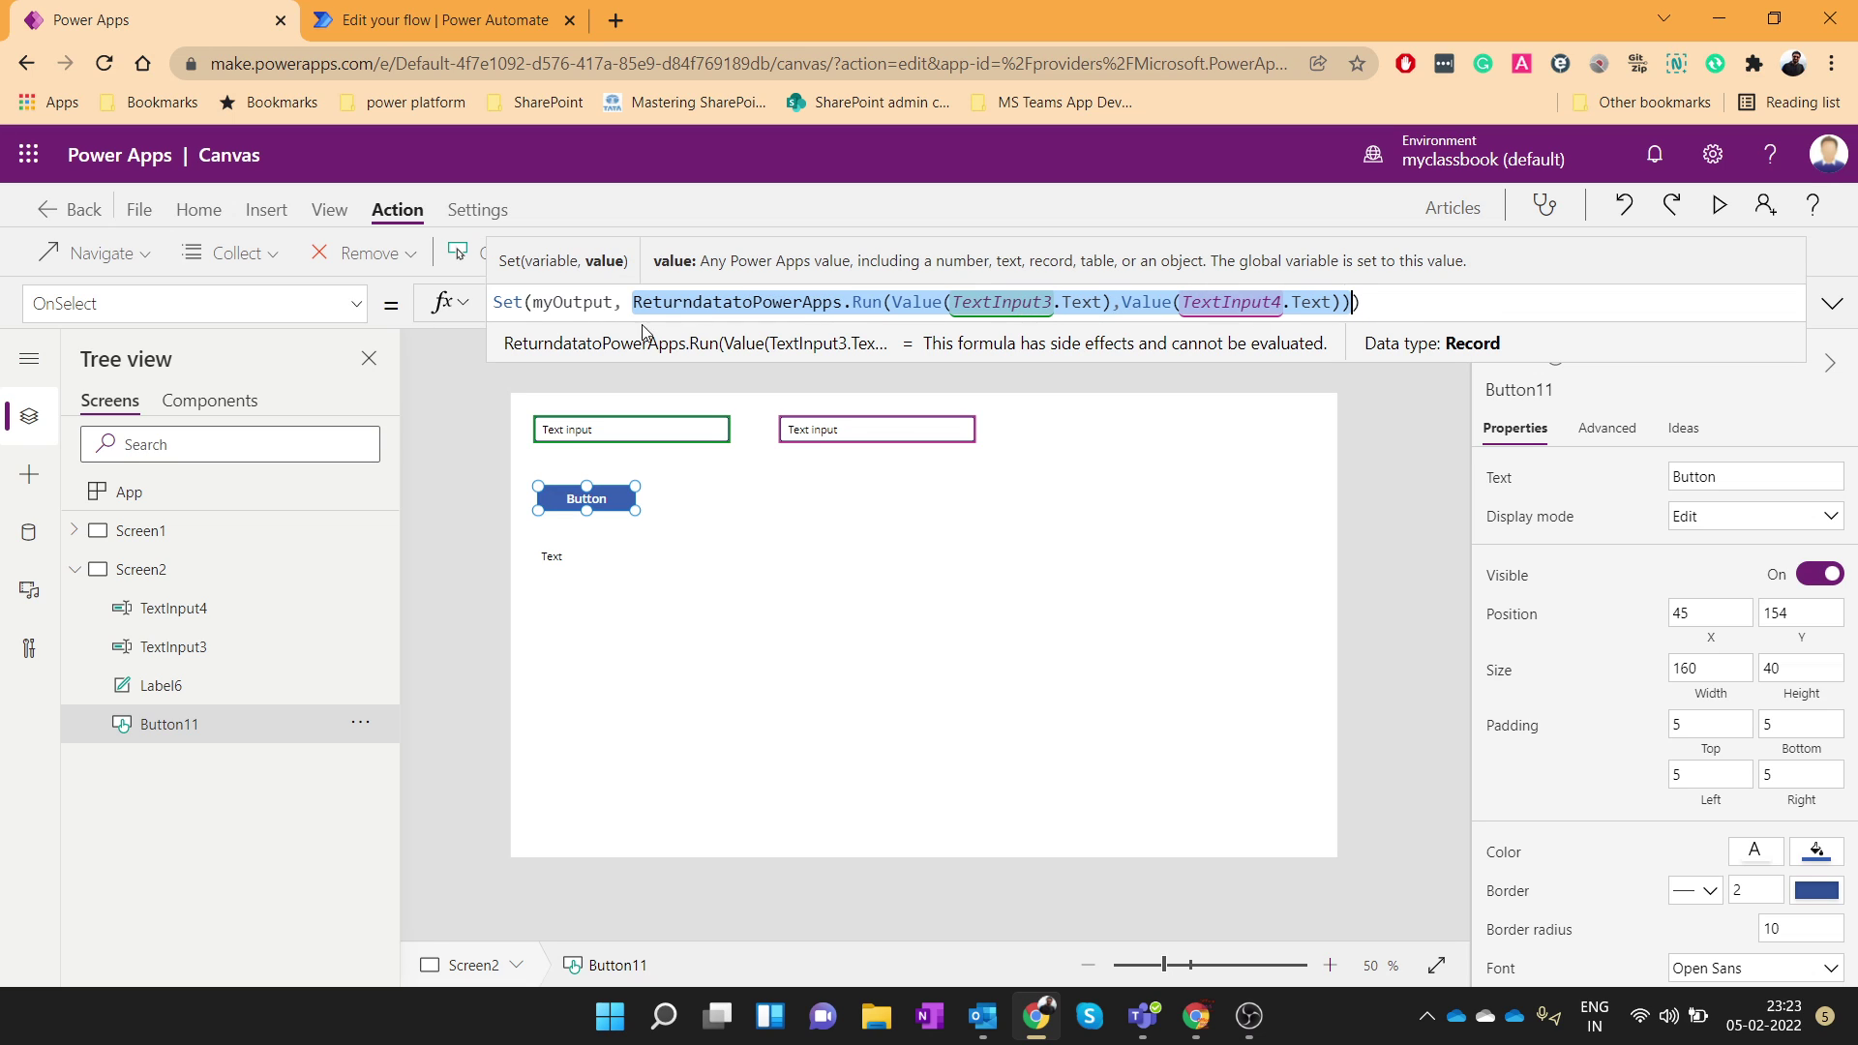
pyautogui.doubleClick(569, 303)
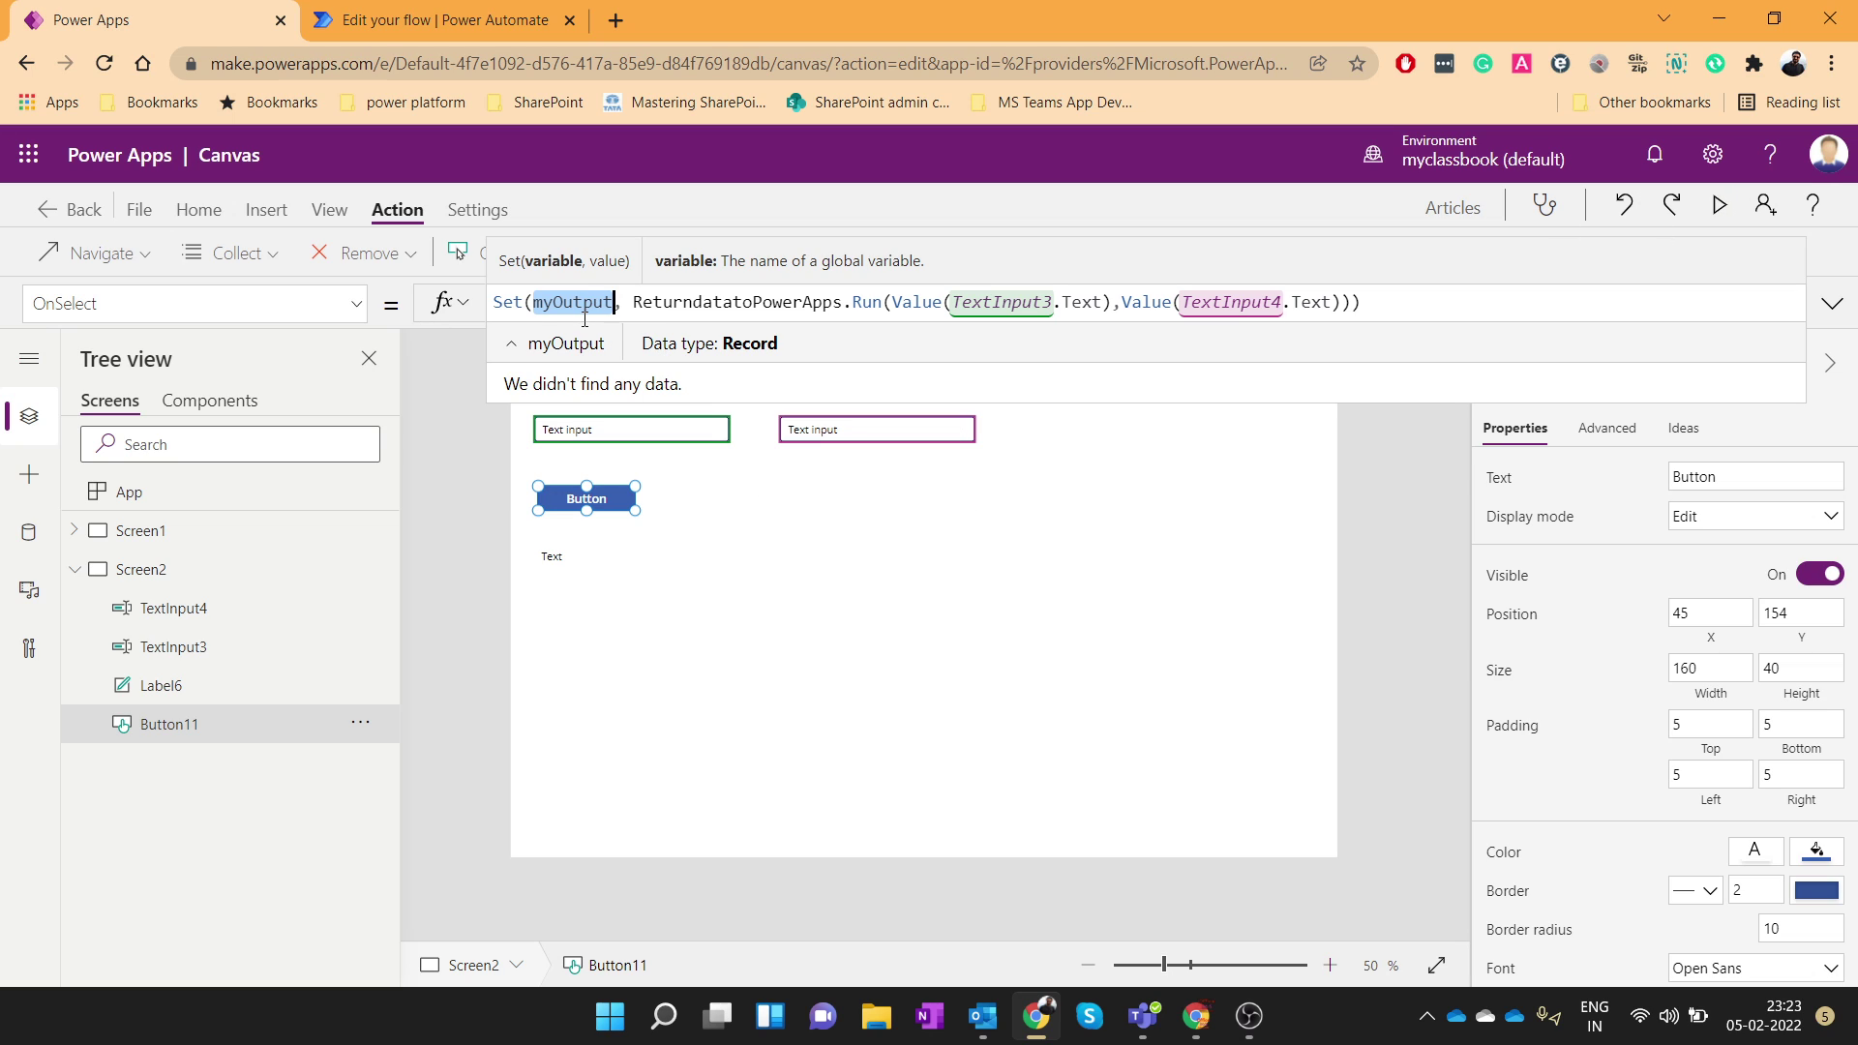
pyautogui.click(550, 558)
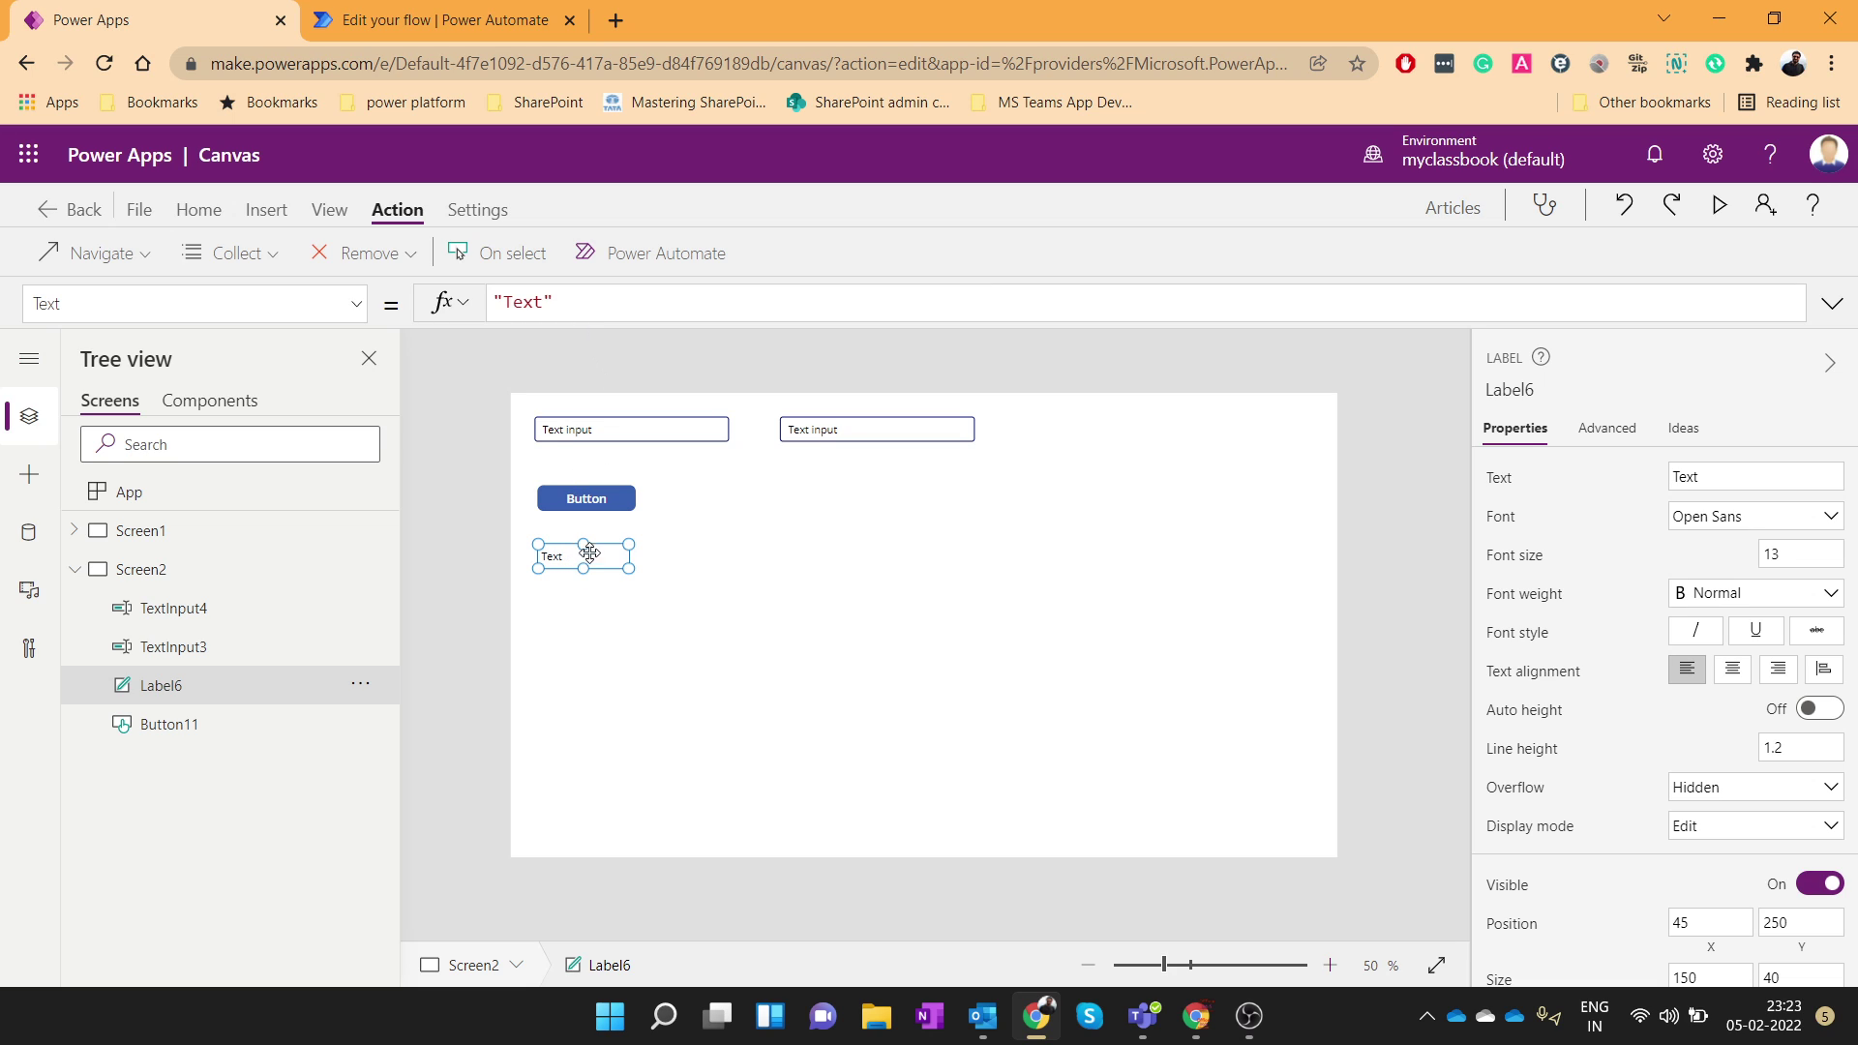
# Set Label6's Text to myOutput.myanswer, confirming the output name in the flow.
pyautogui.moveTo(568, 303); pyautogui.dragTo(477, 300)
pyautogui.write('myOutput.')
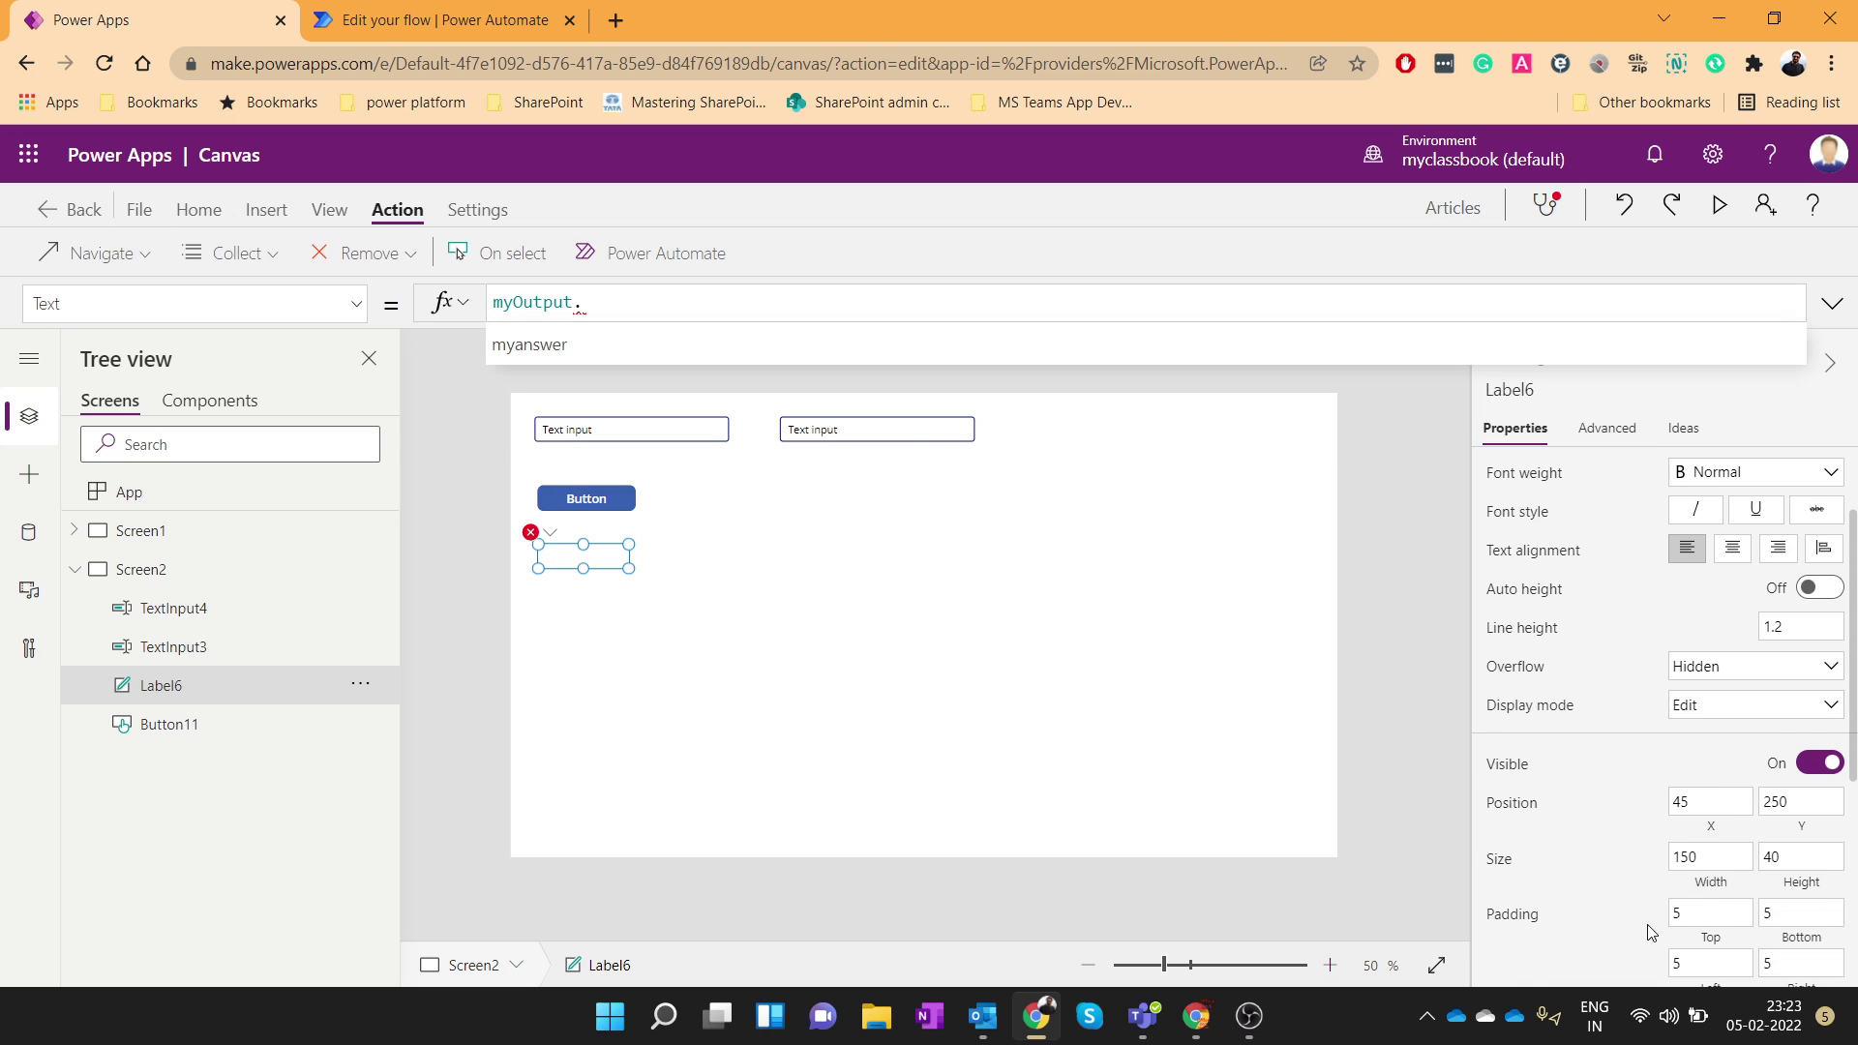
pyautogui.click(436, 20)
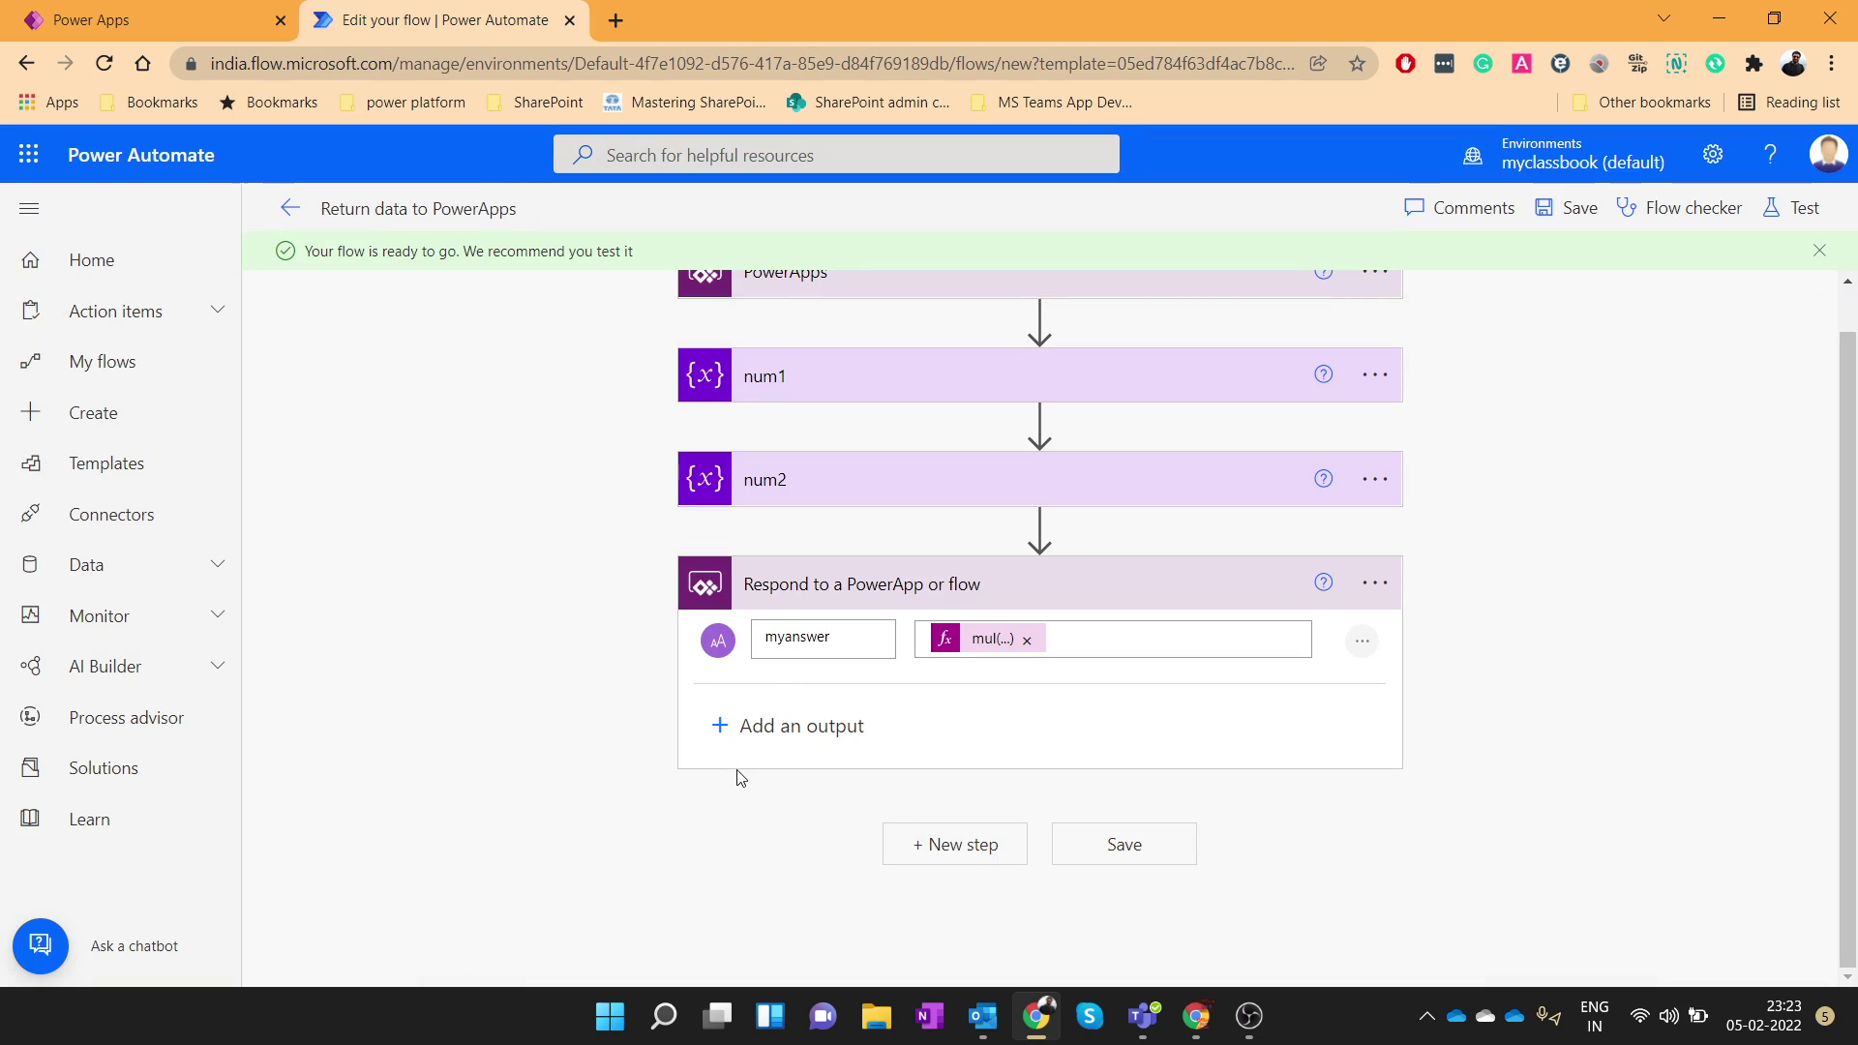
pyautogui.click(791, 727)
pyautogui.click(1229, 719)
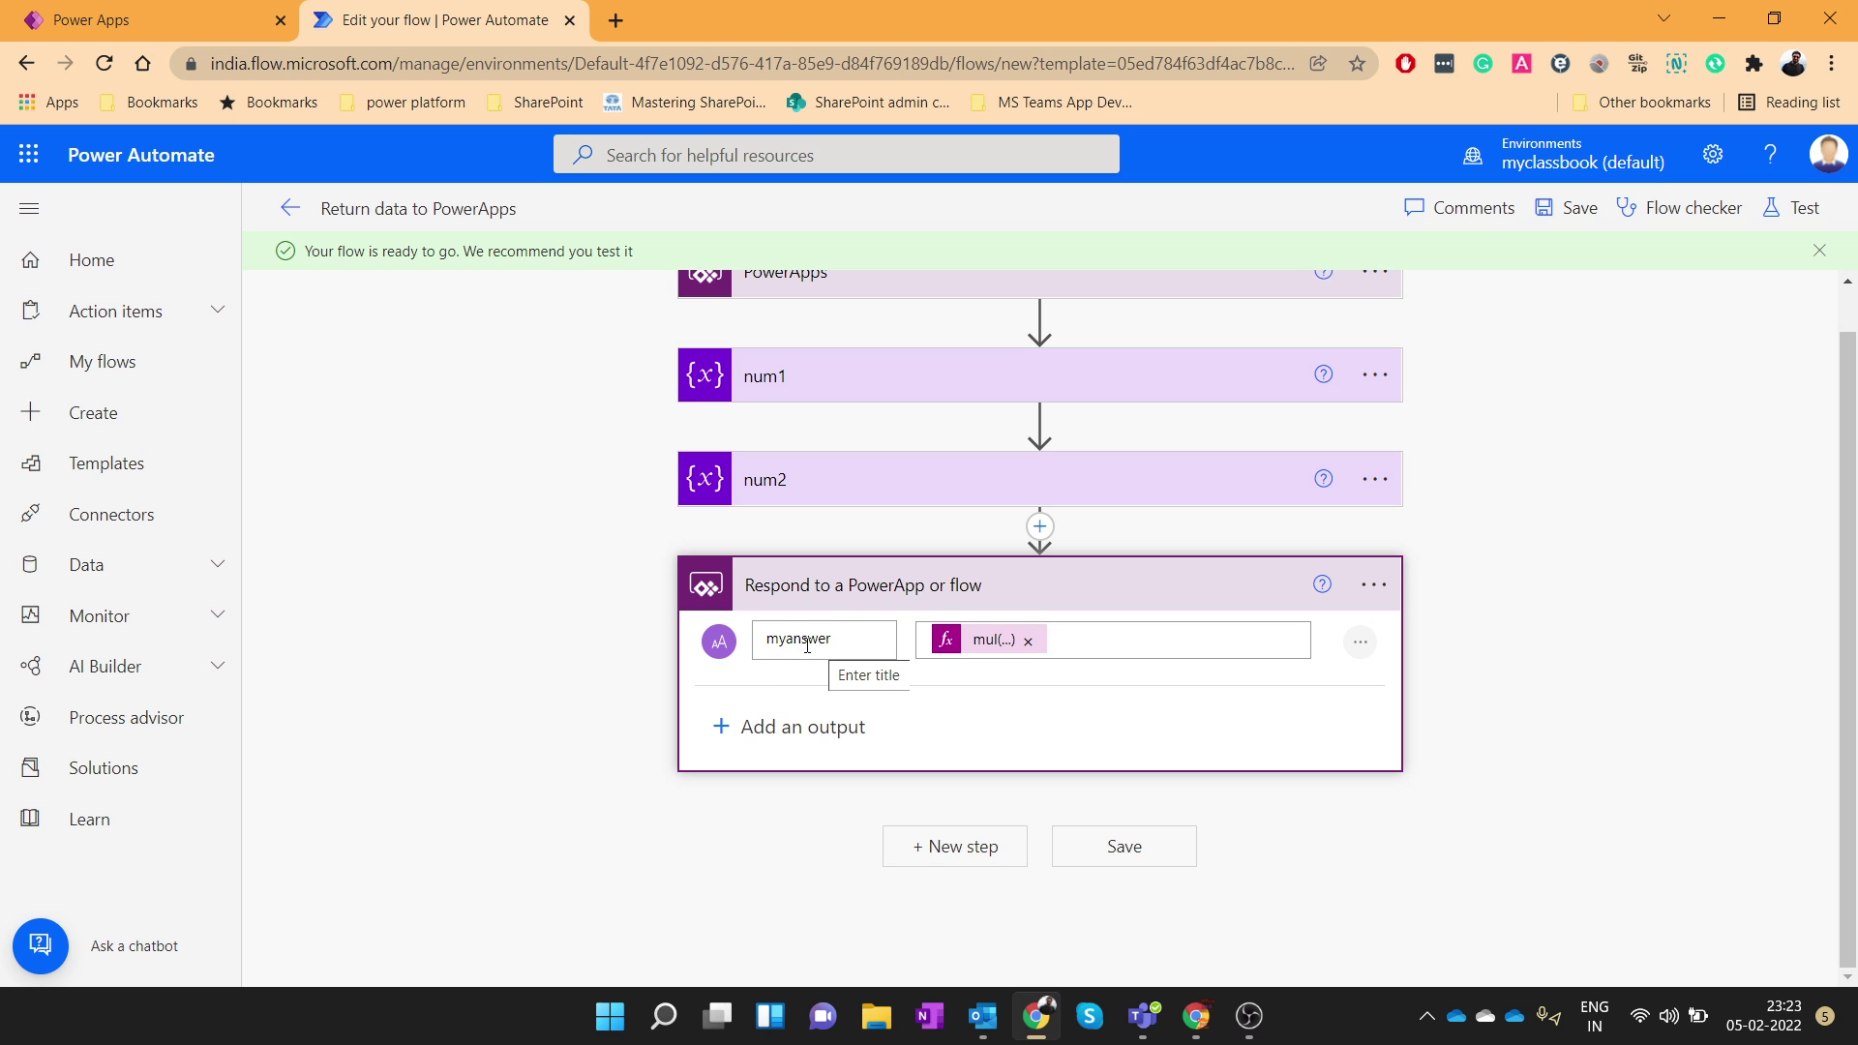
pyautogui.click(155, 19)
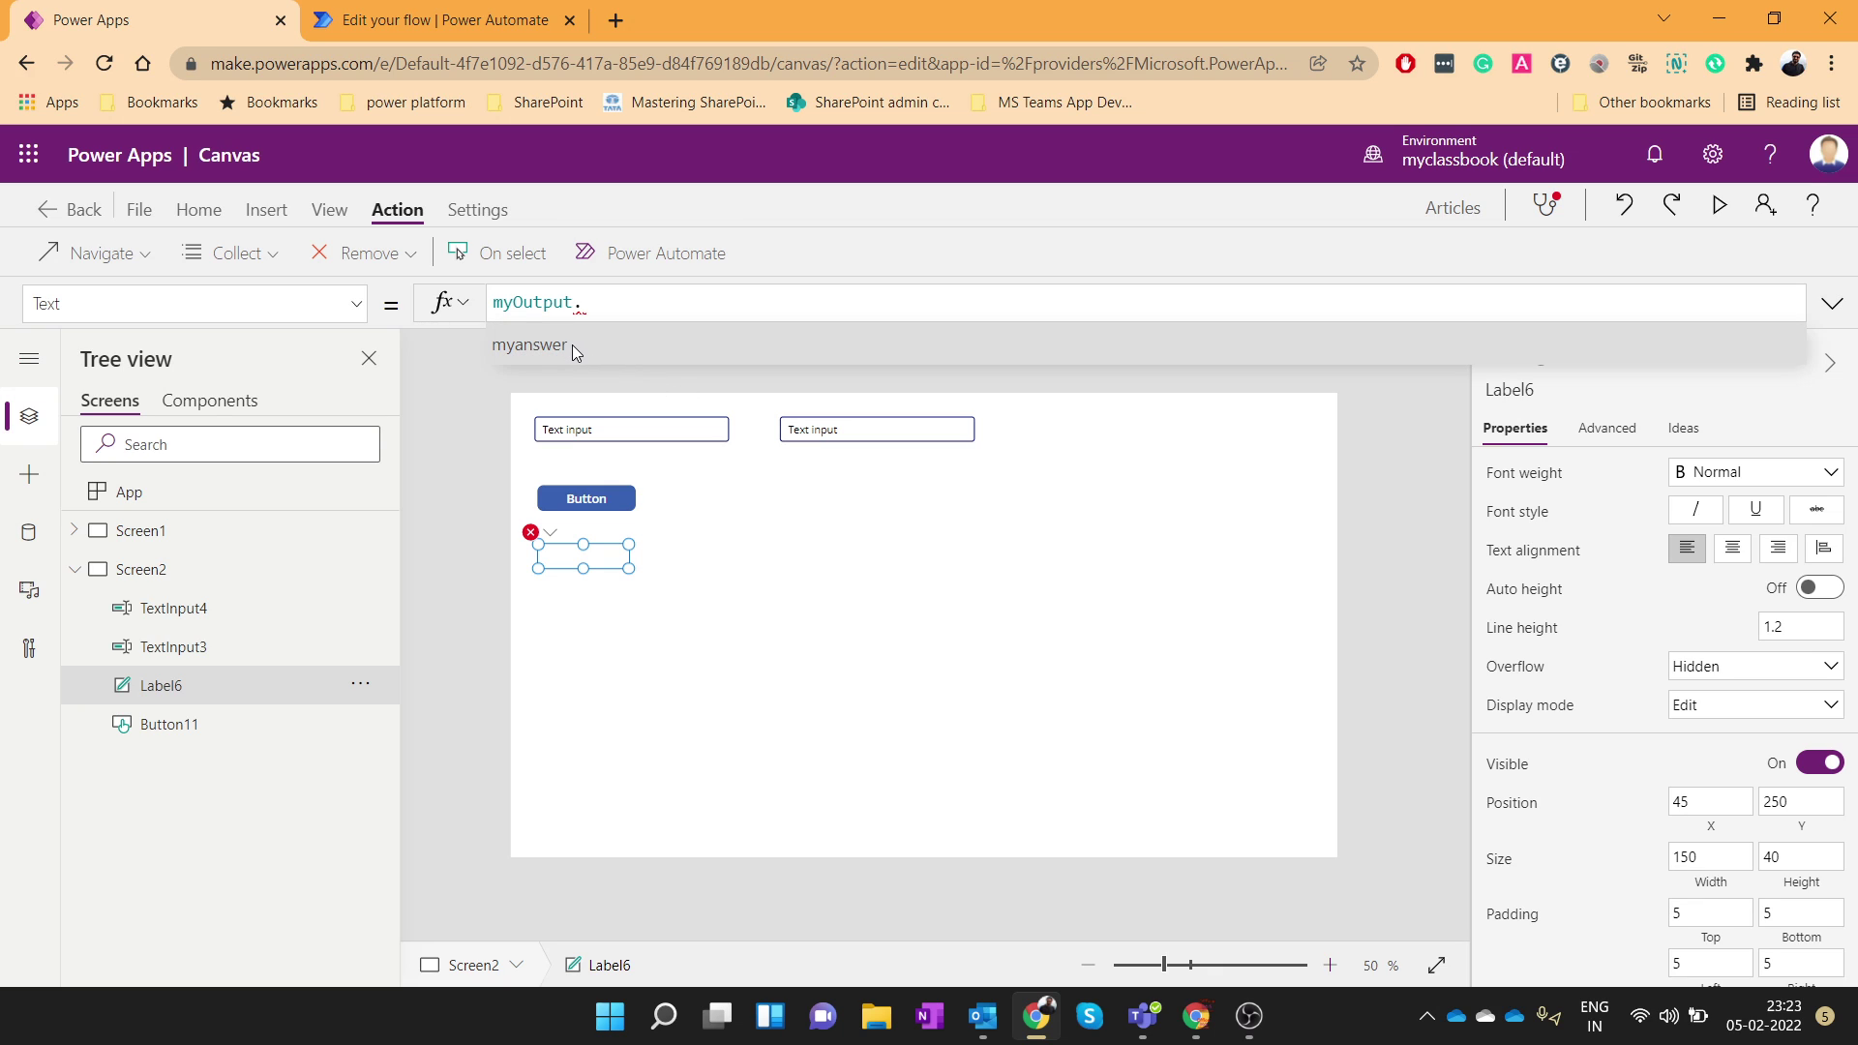
pyautogui.click(531, 345)
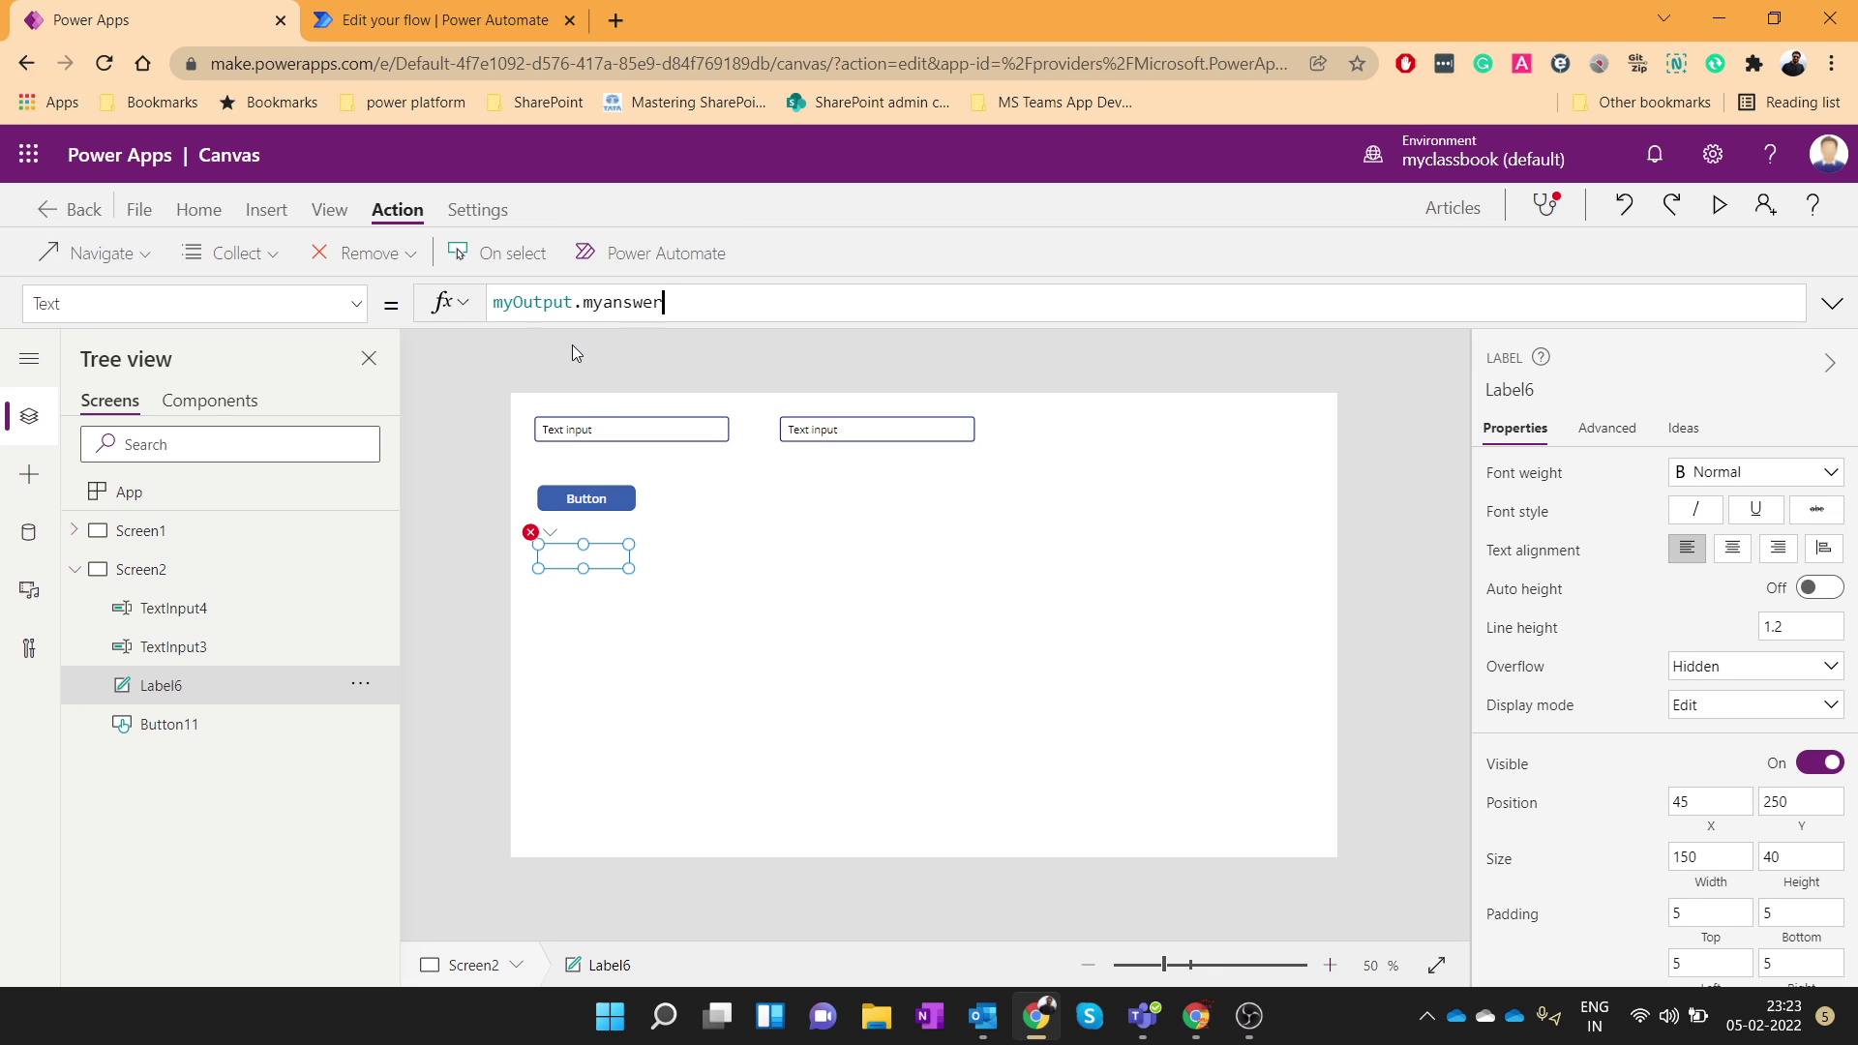
# Preview the app, enter 12 and 13, and get the result 156.
pyautogui.click(1719, 208)
pyautogui.click(377, 252)
pyautogui.hotkey('ctrl', 'a')
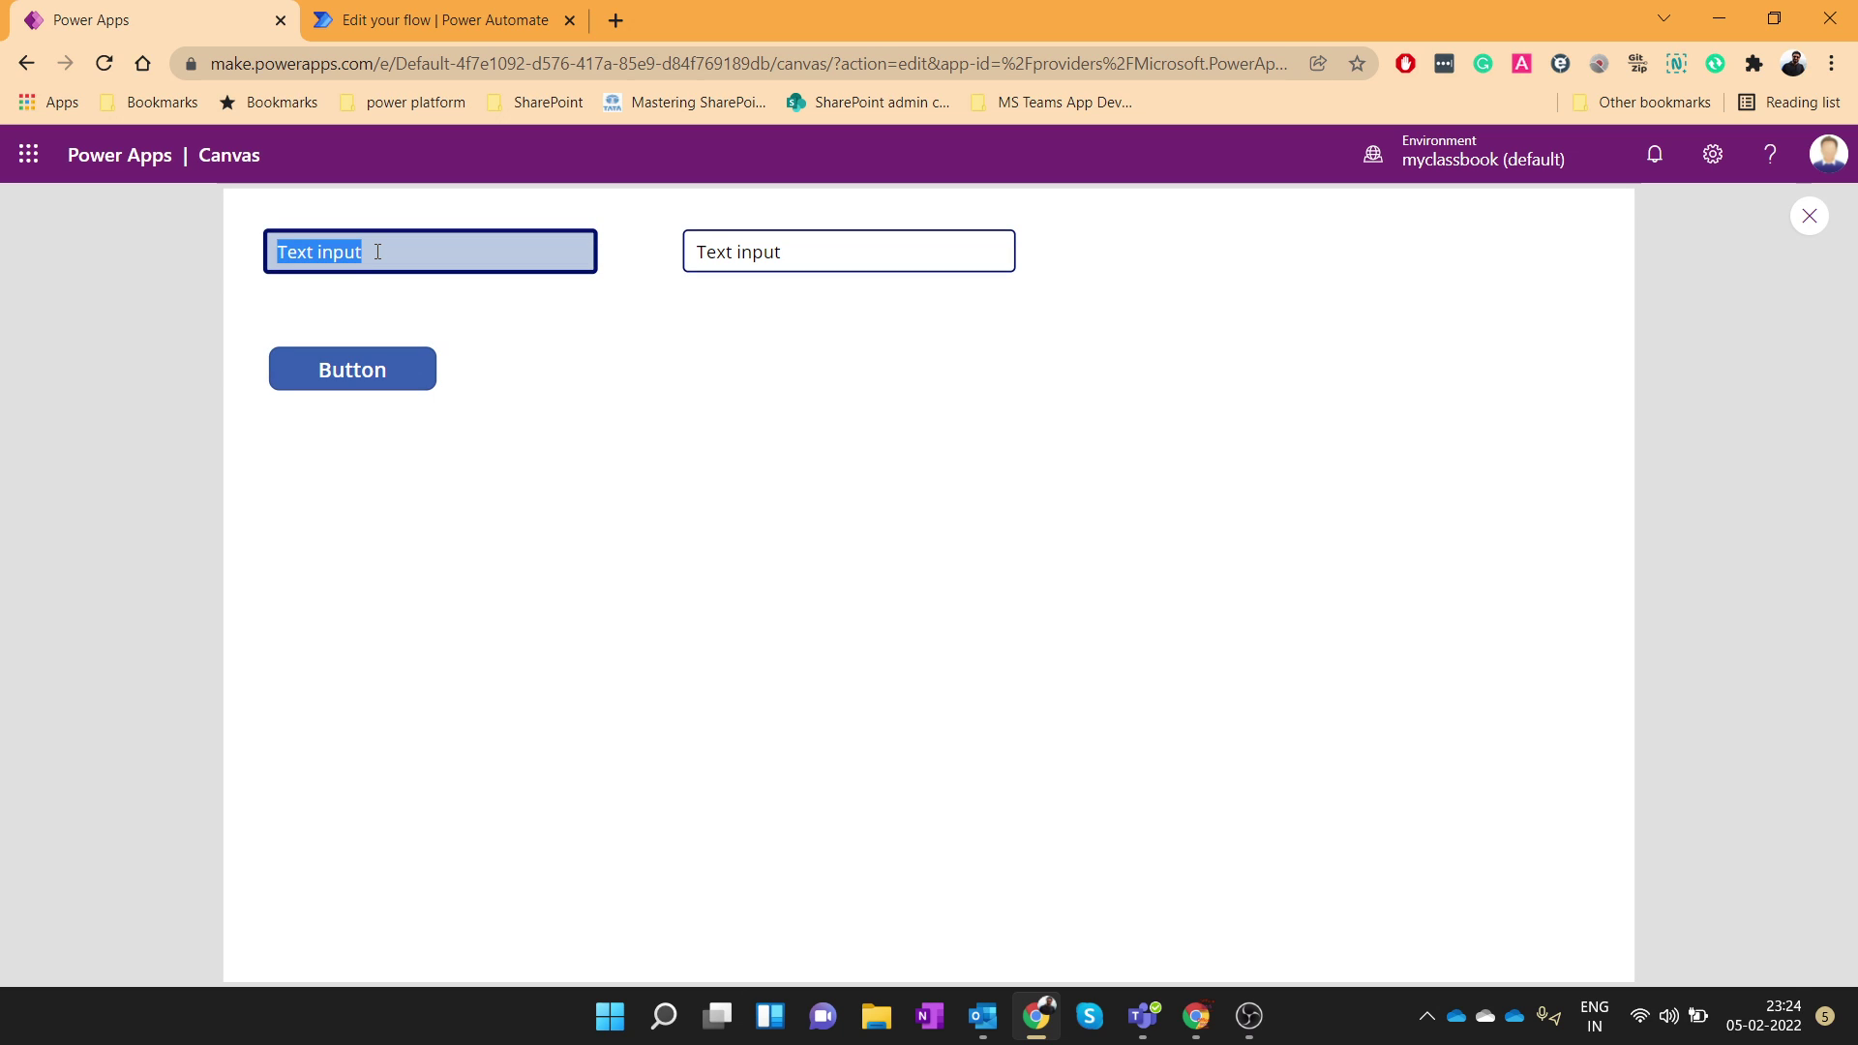
pyautogui.write('12')
pyautogui.click(849, 256)
pyautogui.hotkey('ctrl', 'a')
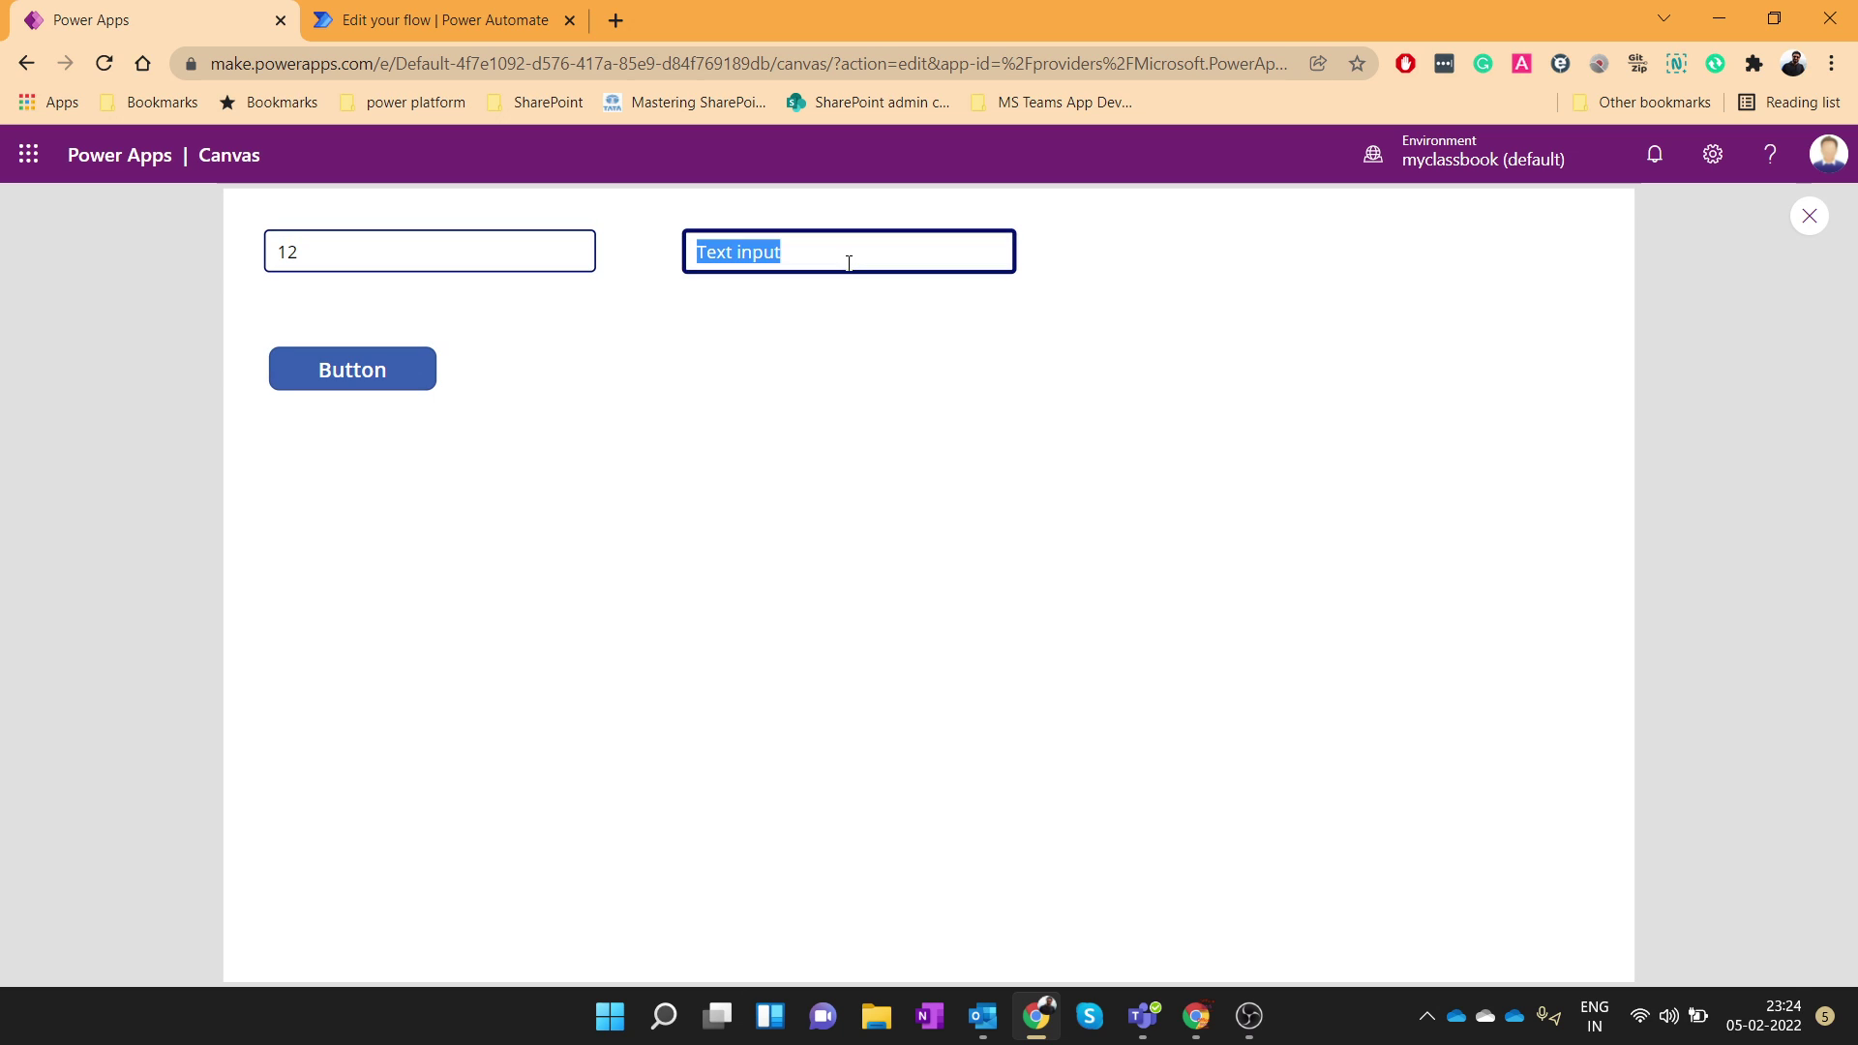
pyautogui.write('13')
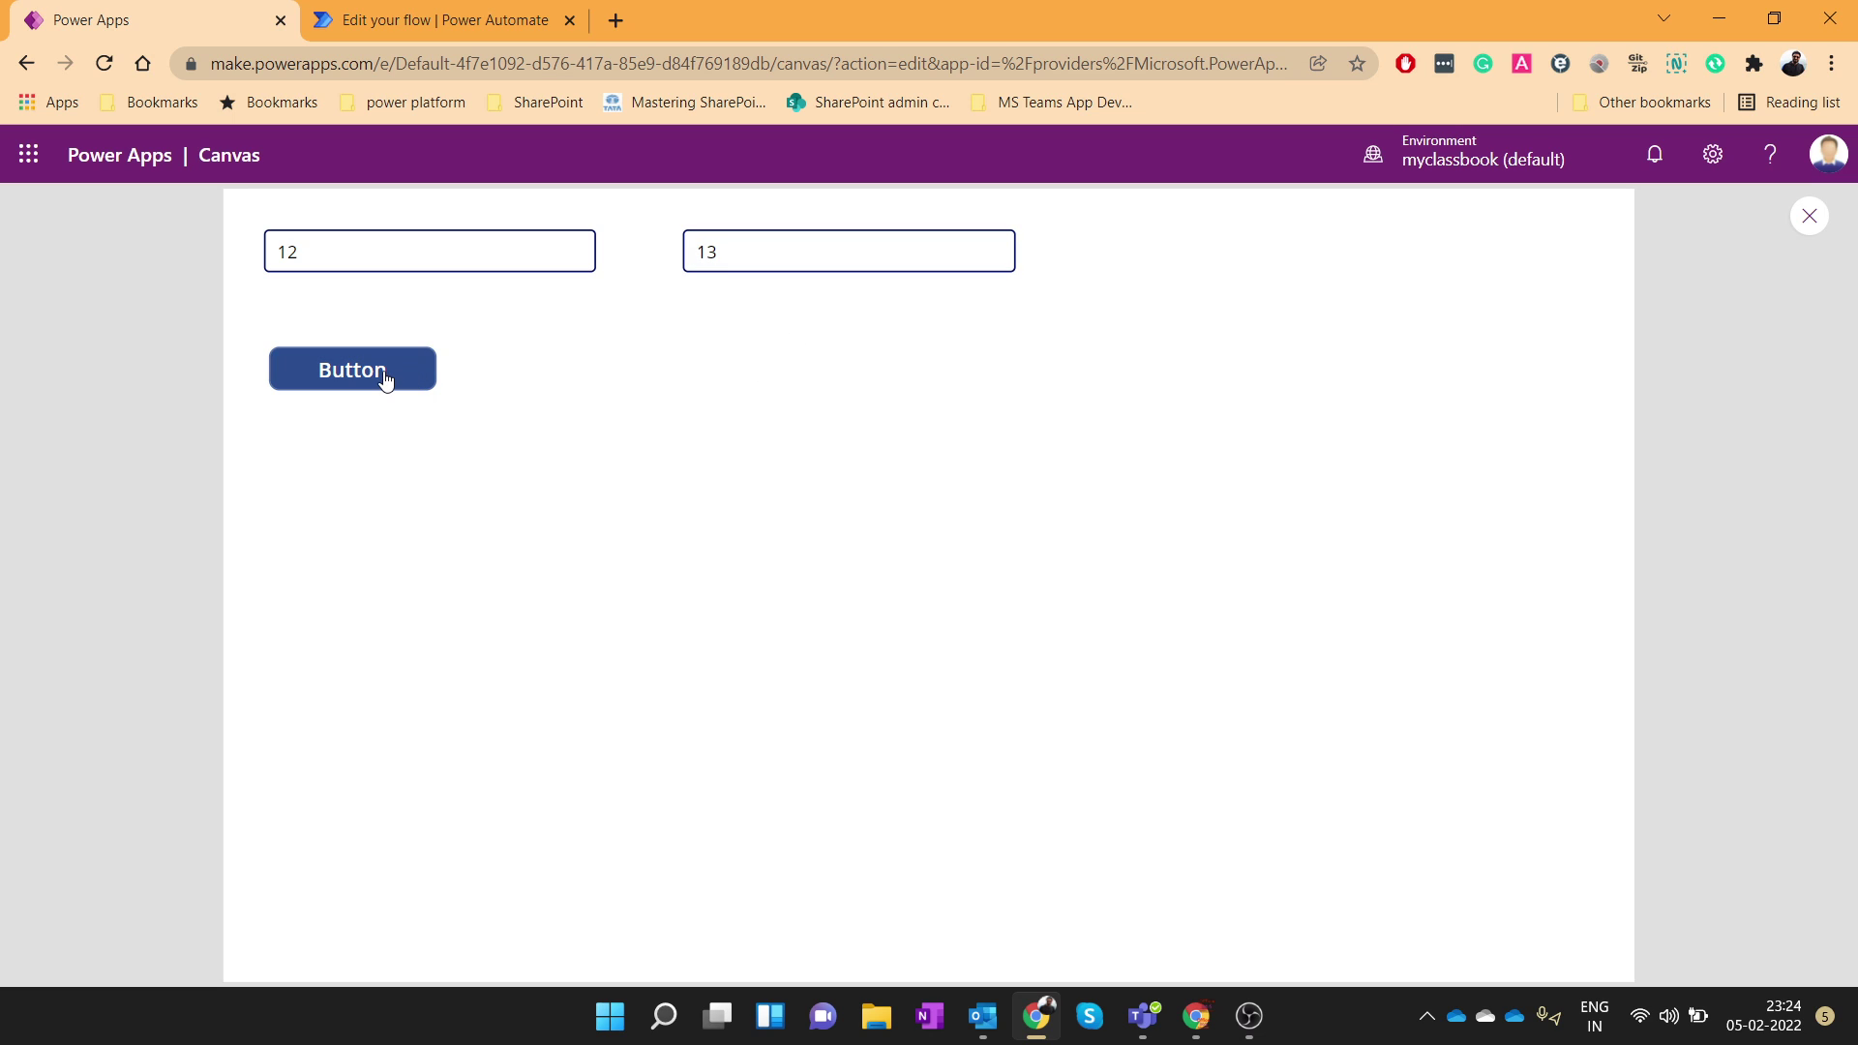
pyautogui.click(384, 379)
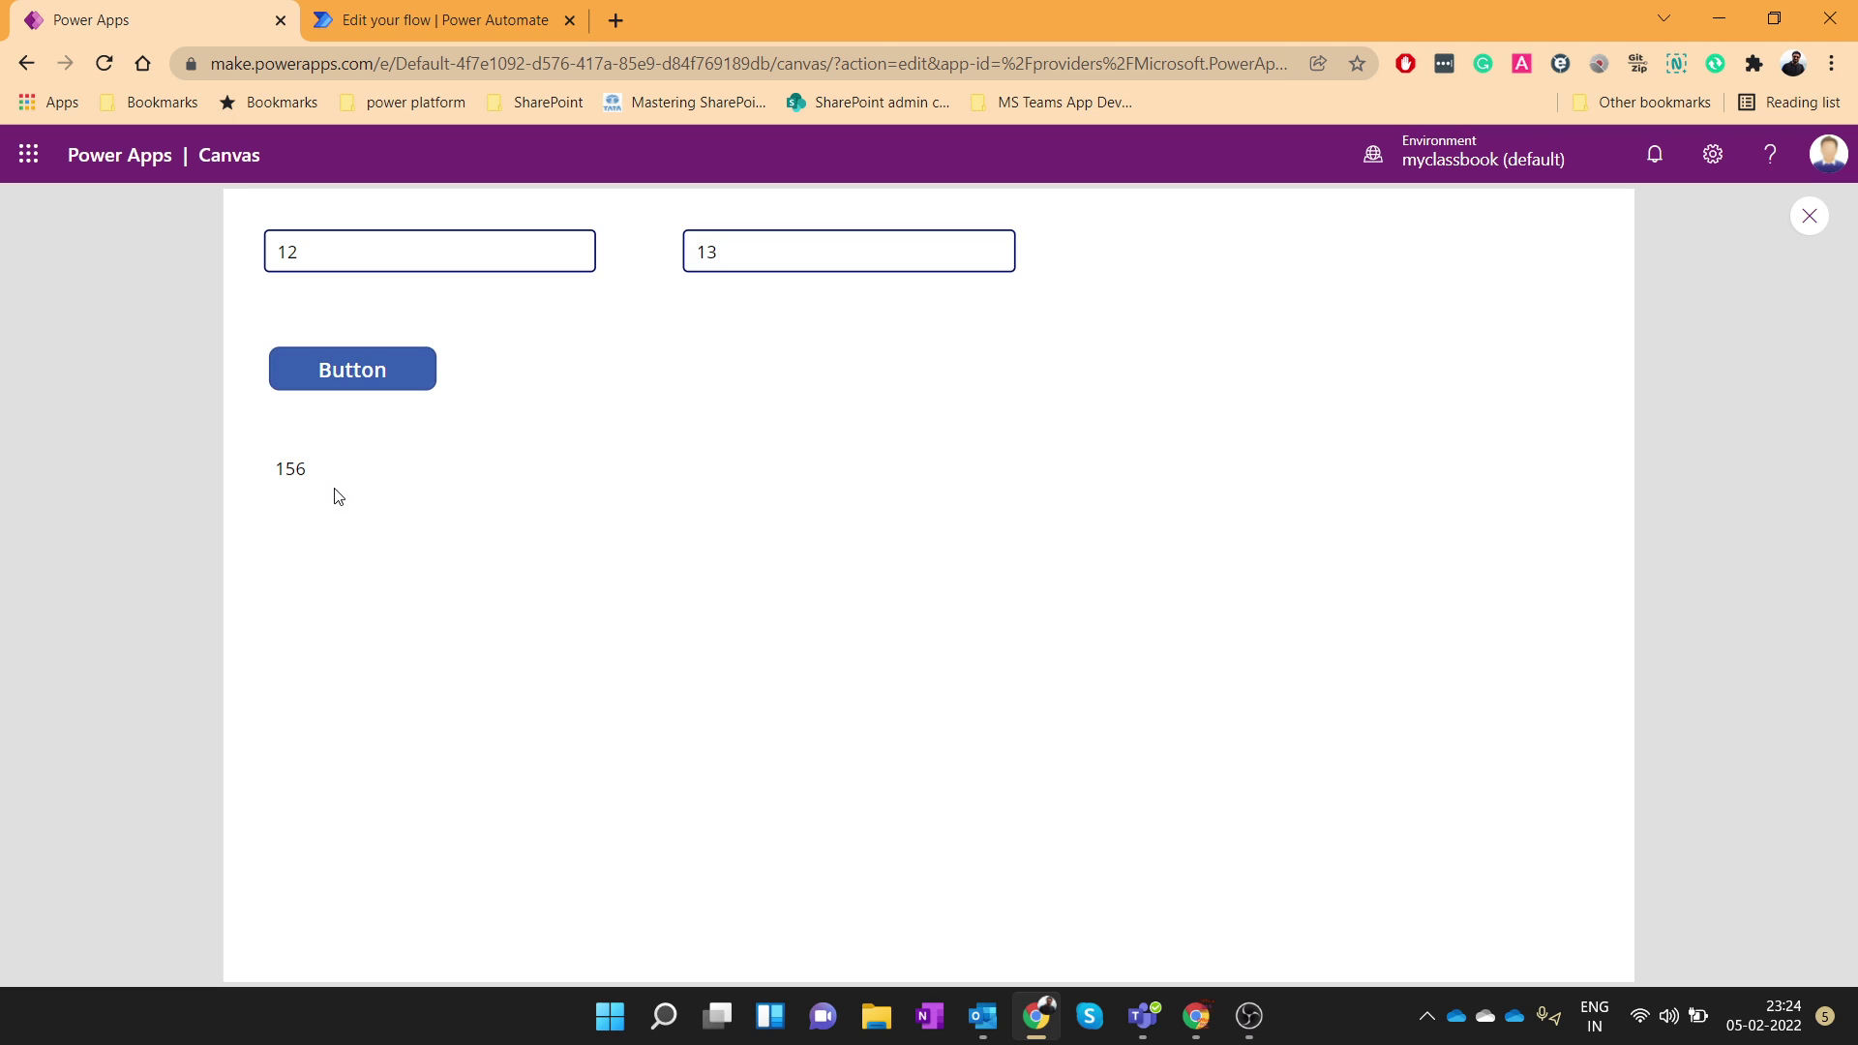
pyautogui.doubleClick(288, 468)
# Change 12 to 11 for a result of 143, then check the flow's run history.
pyautogui.click(382, 263)
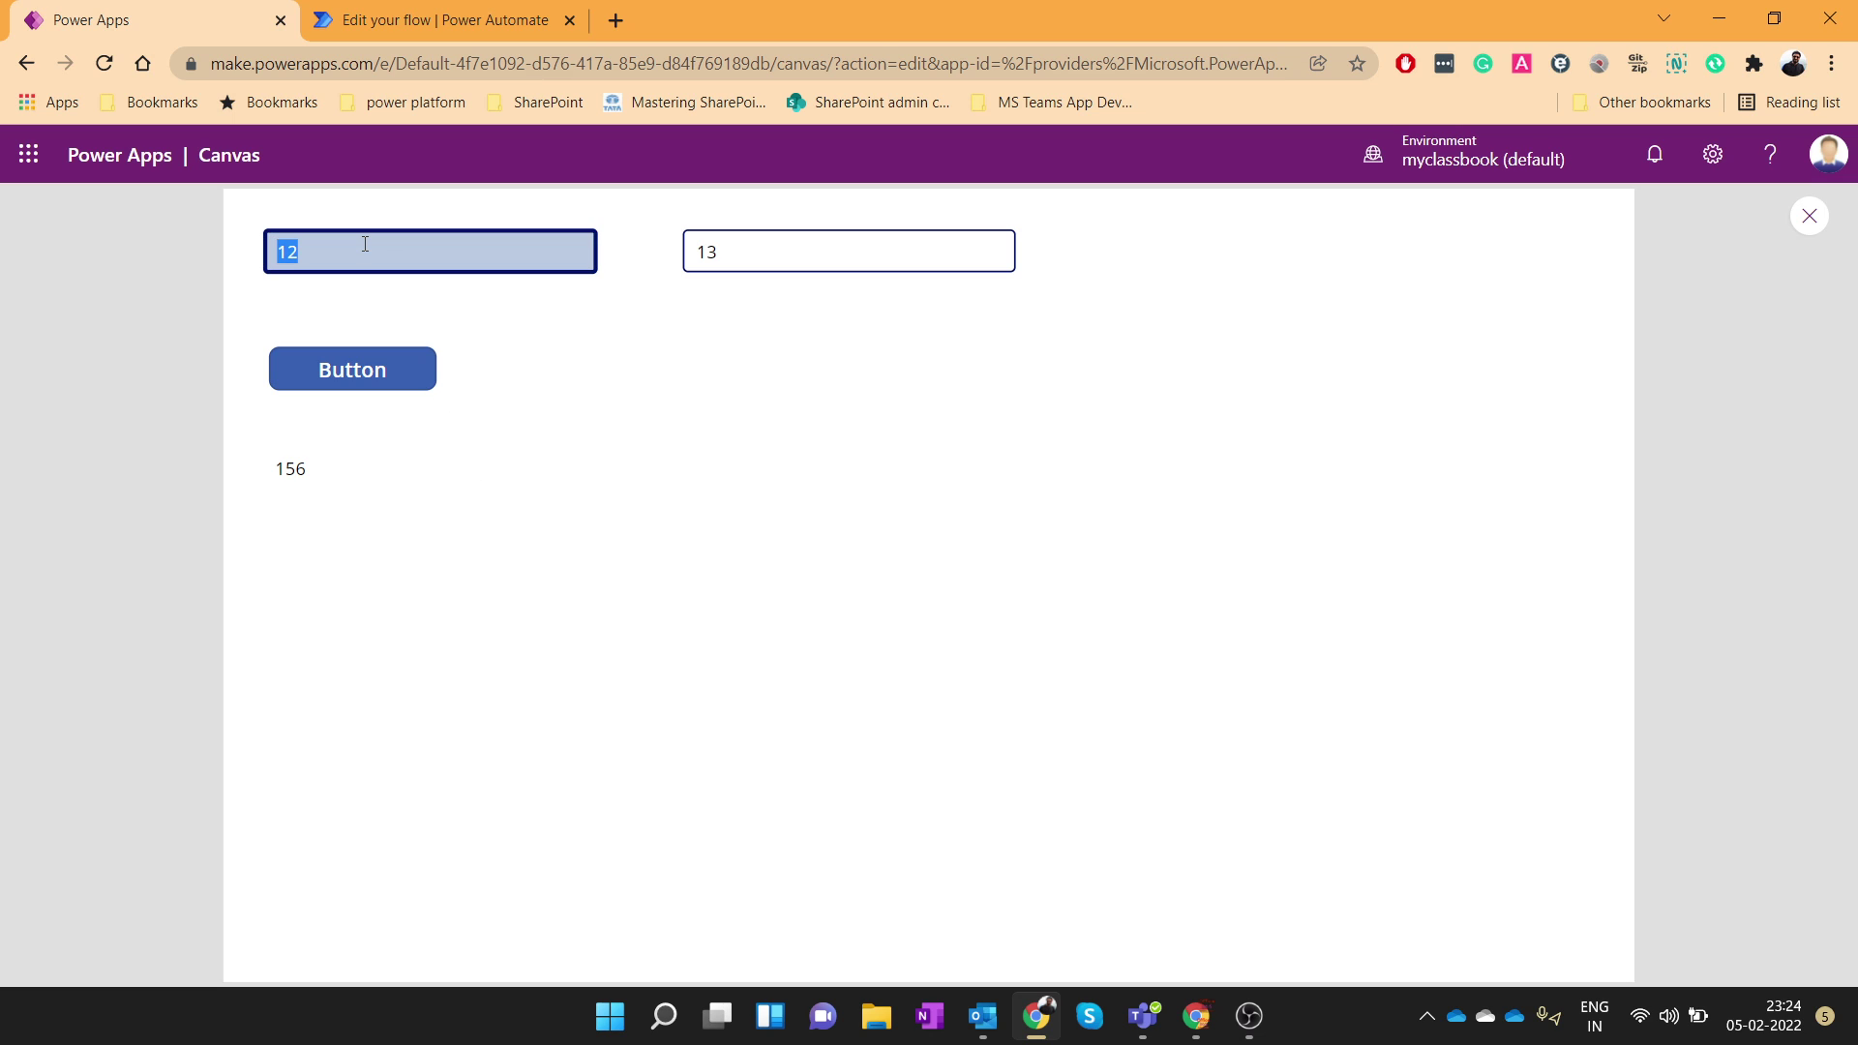
pyautogui.write('11')
pyautogui.click(373, 365)
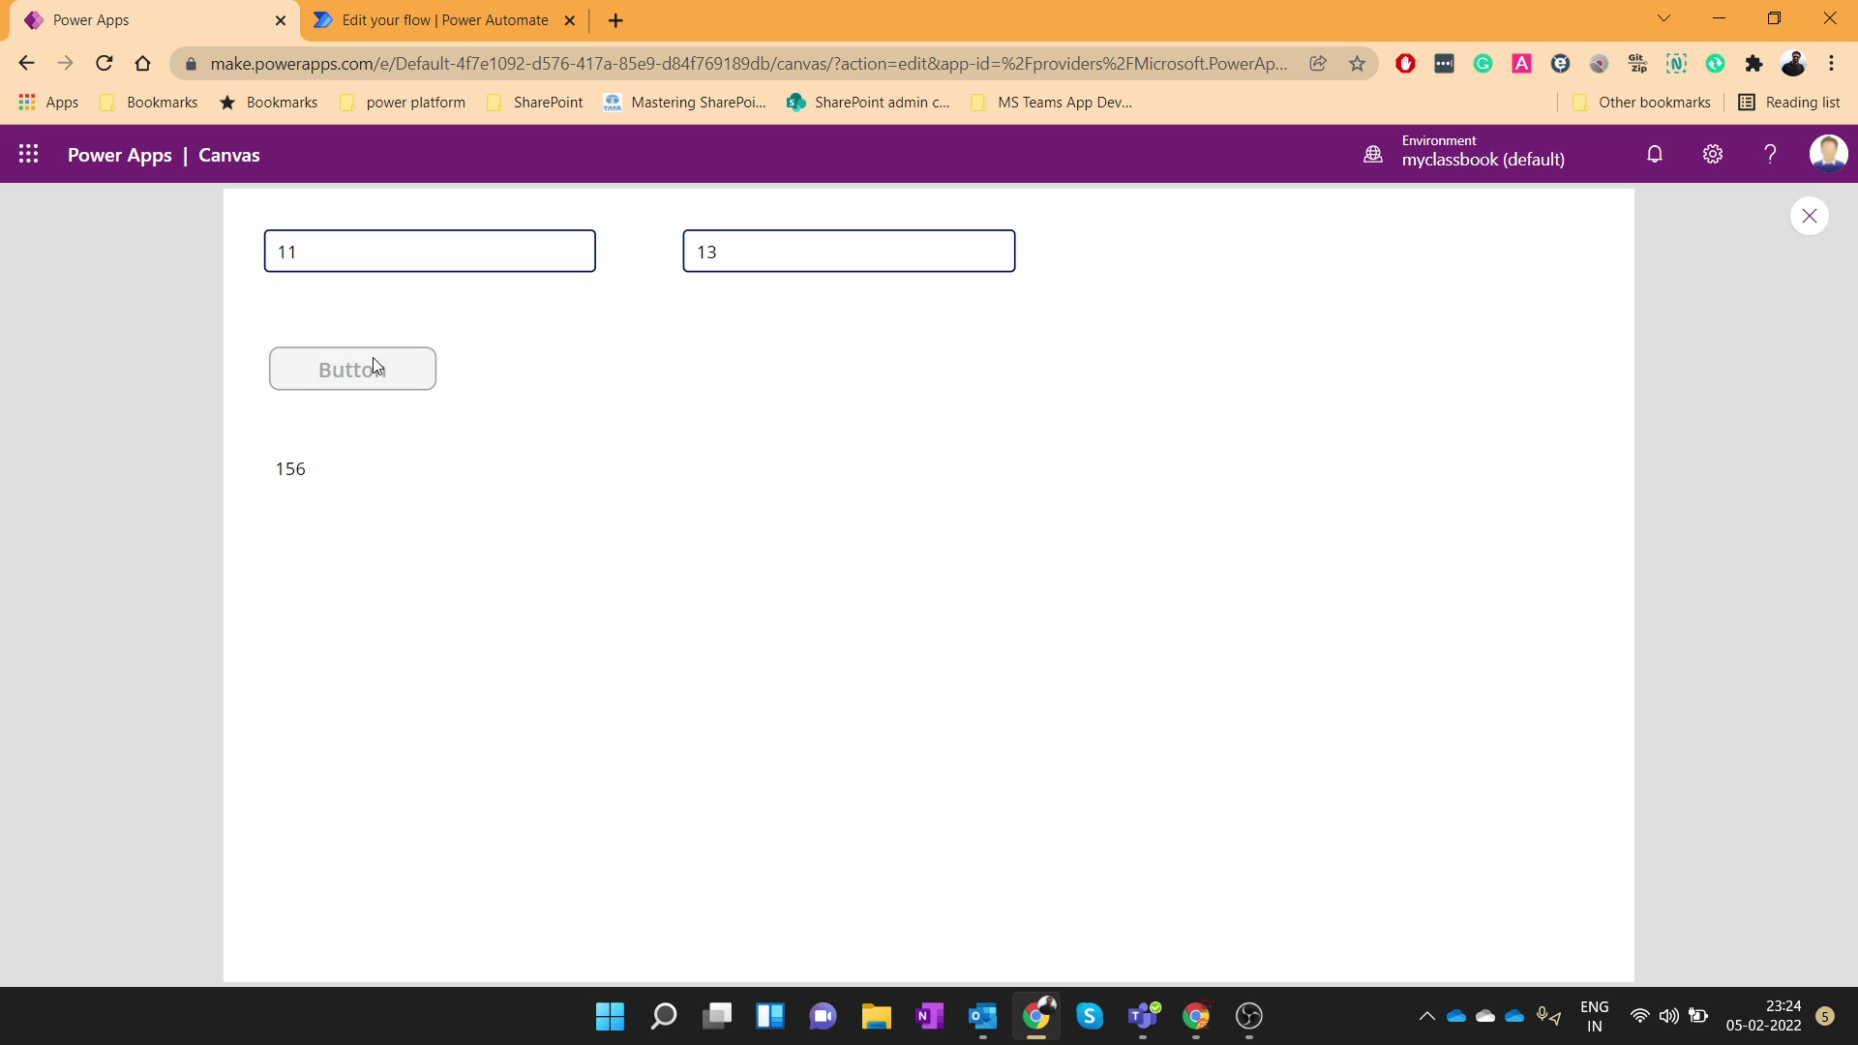
pyautogui.doubleClick(290, 468)
pyautogui.click(427, 16)
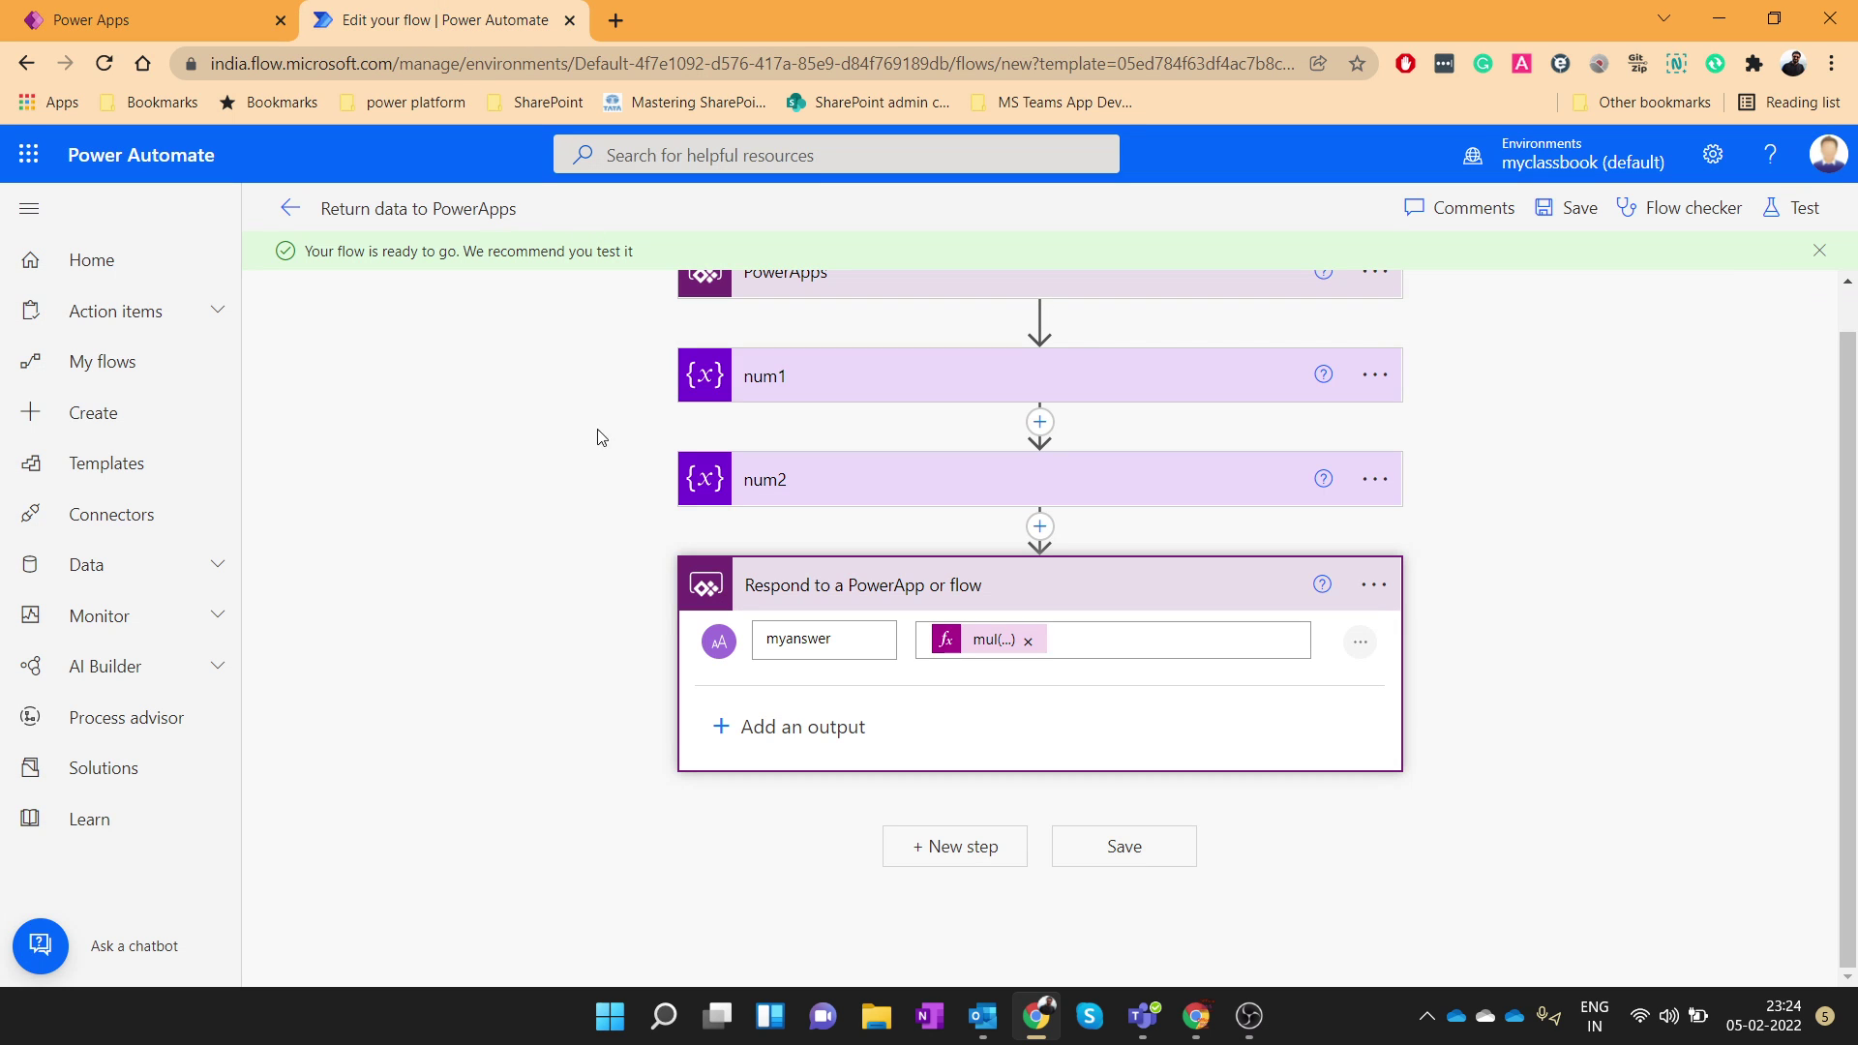
pyautogui.click(290, 209)
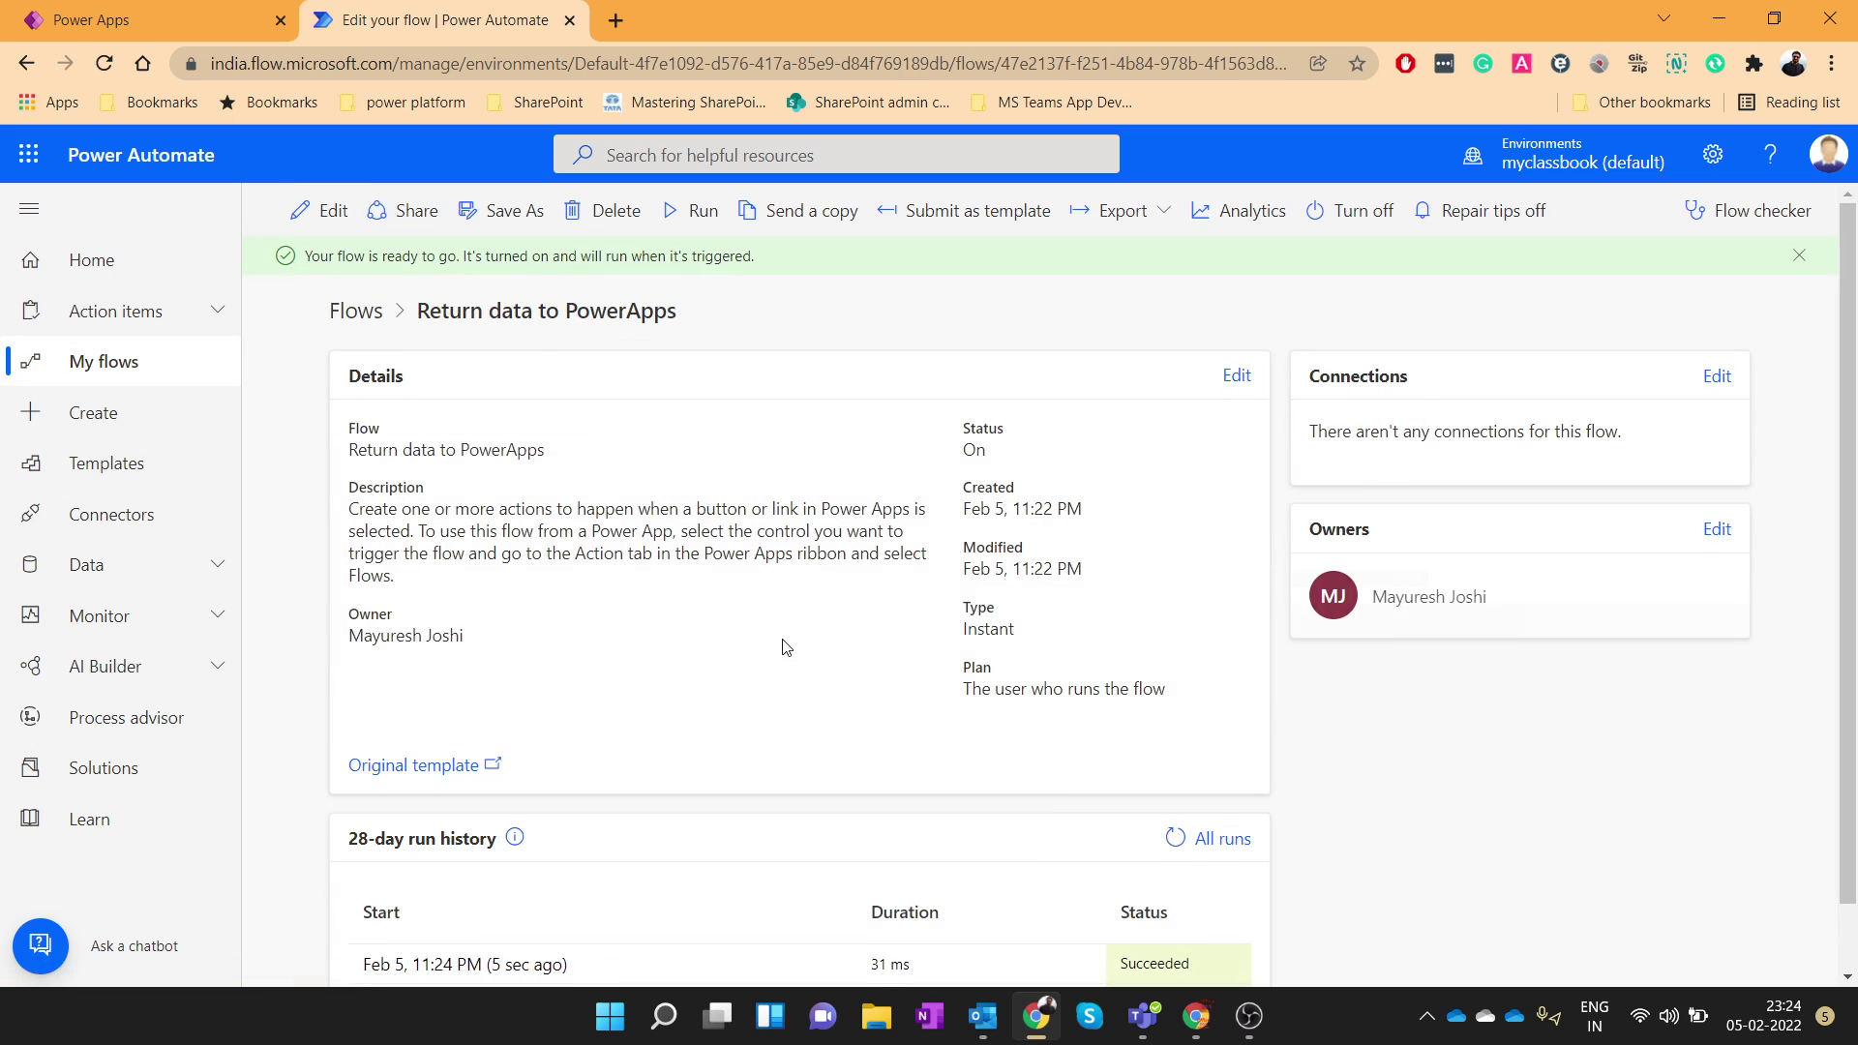
pyautogui.scroll(-1, 774, 774)
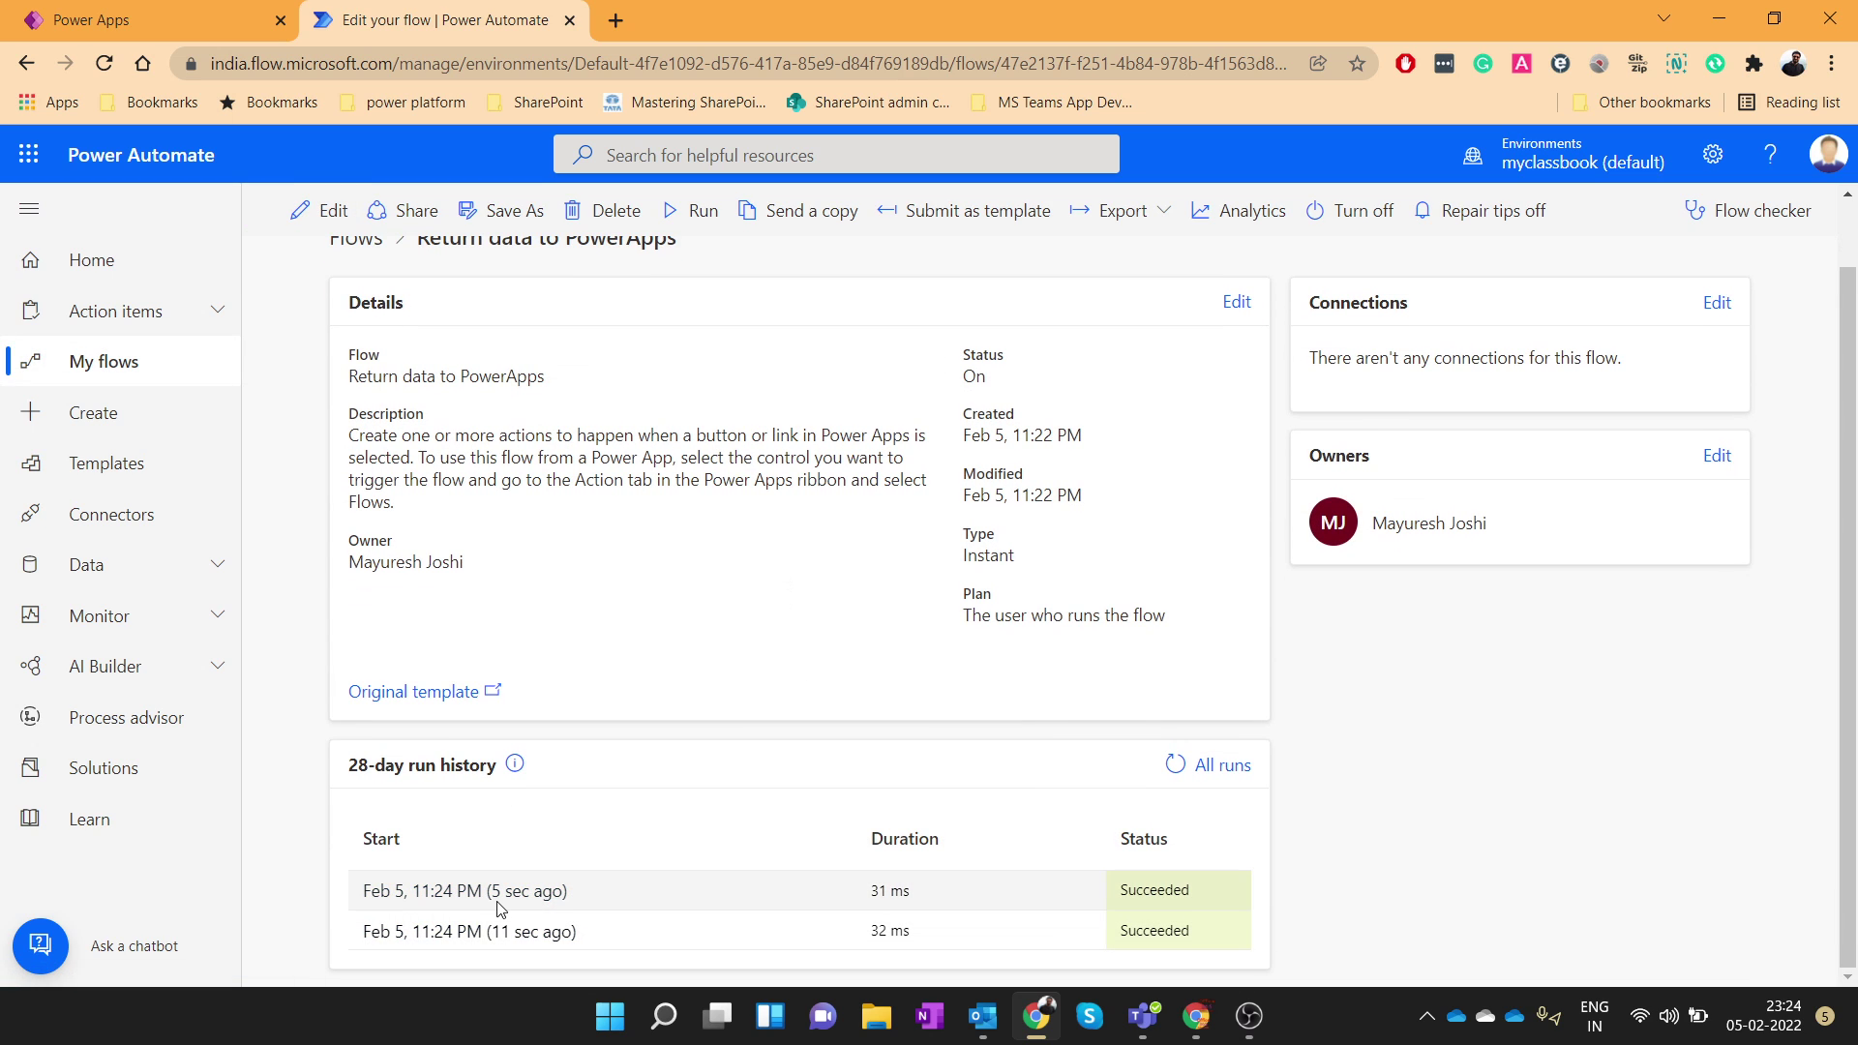
pyautogui.click(177, 21)
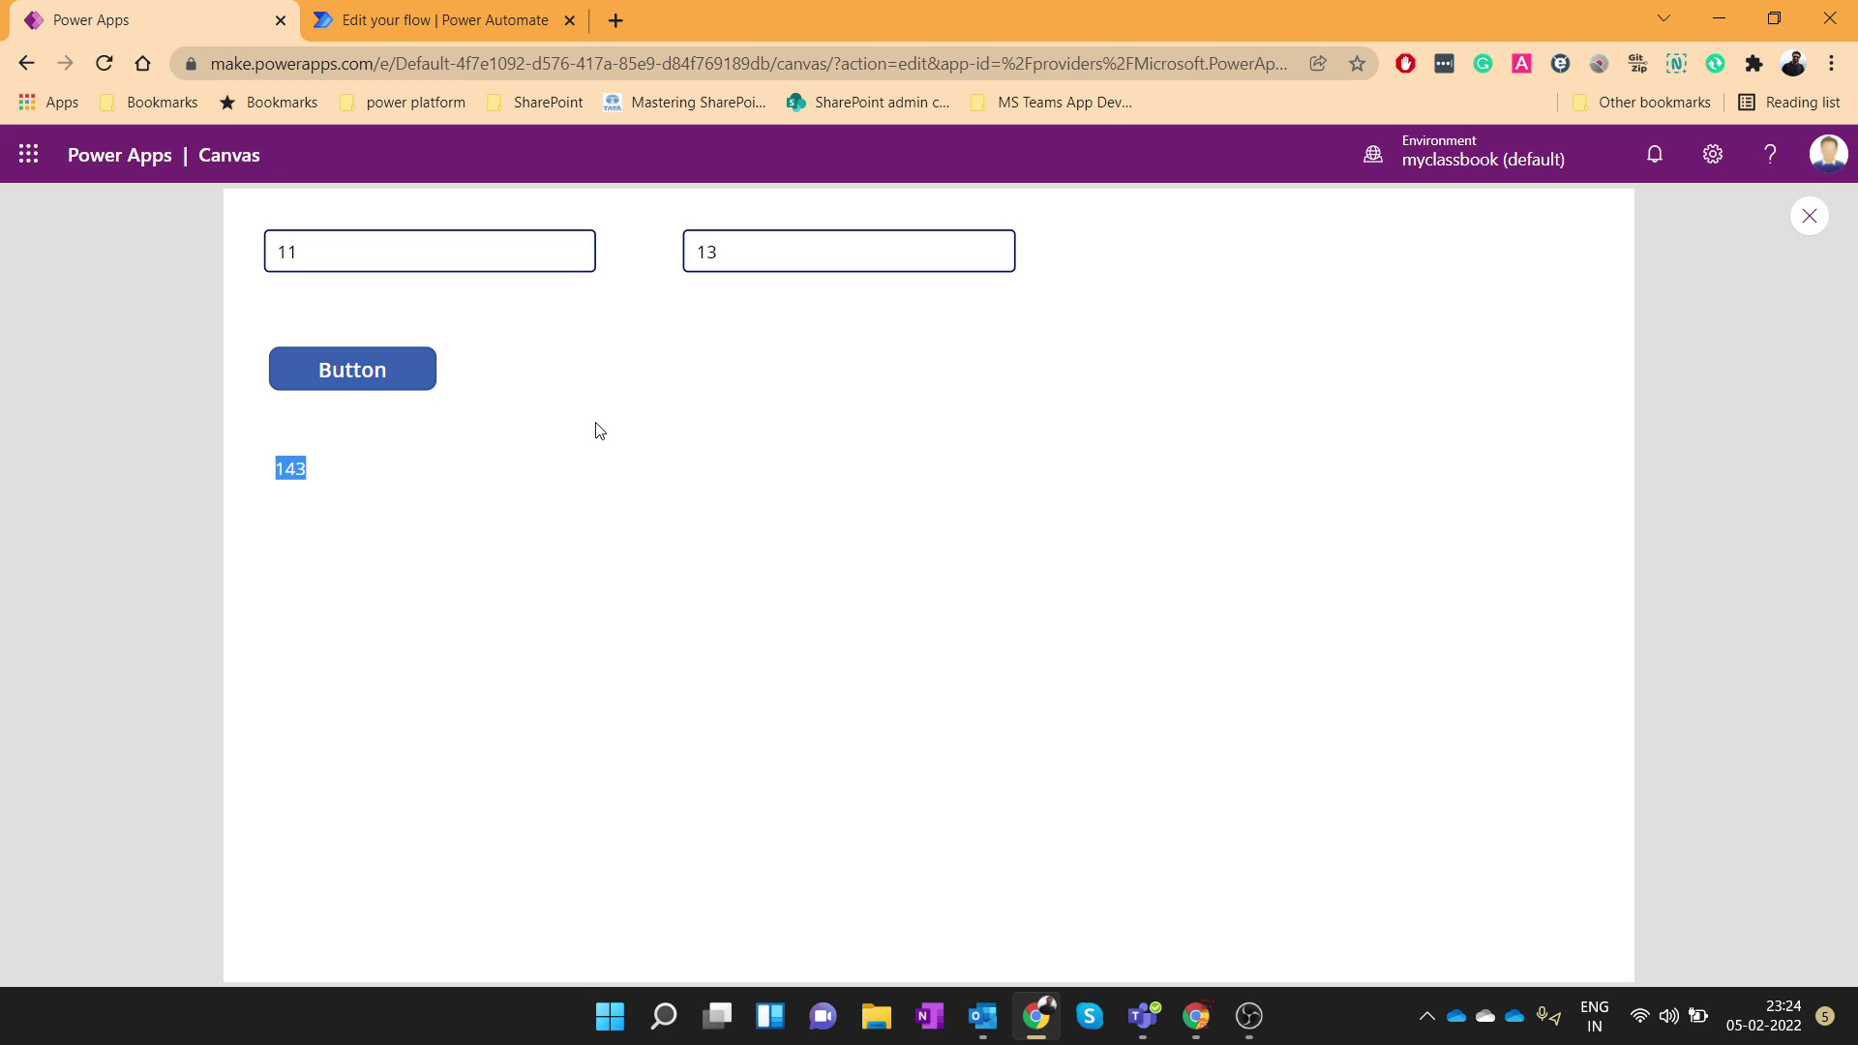